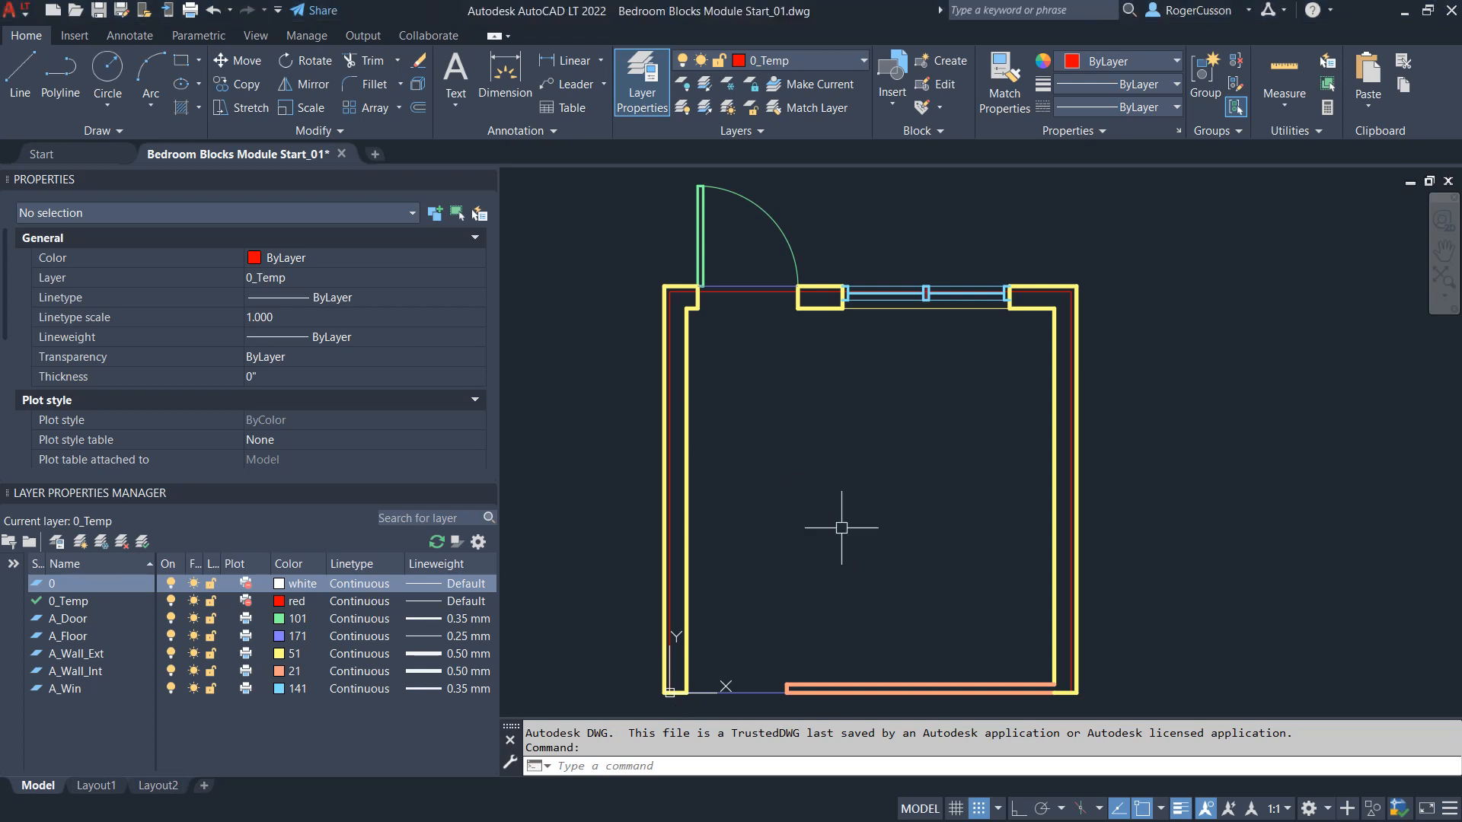
Draw a line from the midpoint of the right wall's inner face, running left 2" and then 6'8" horizontally with Ortho on
type("L")
key("Return")
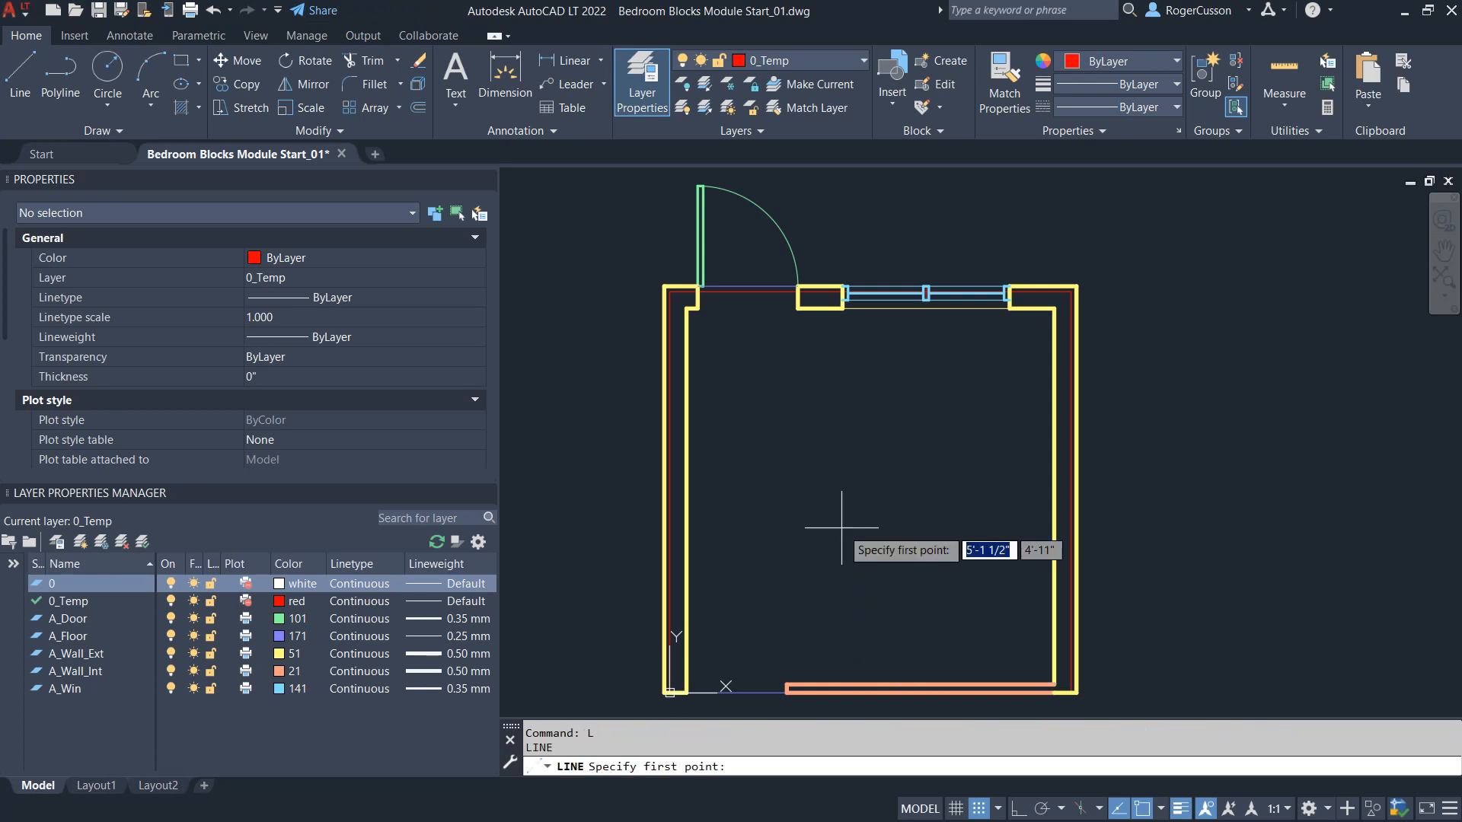
scroll(1036, 488, "up", 5)
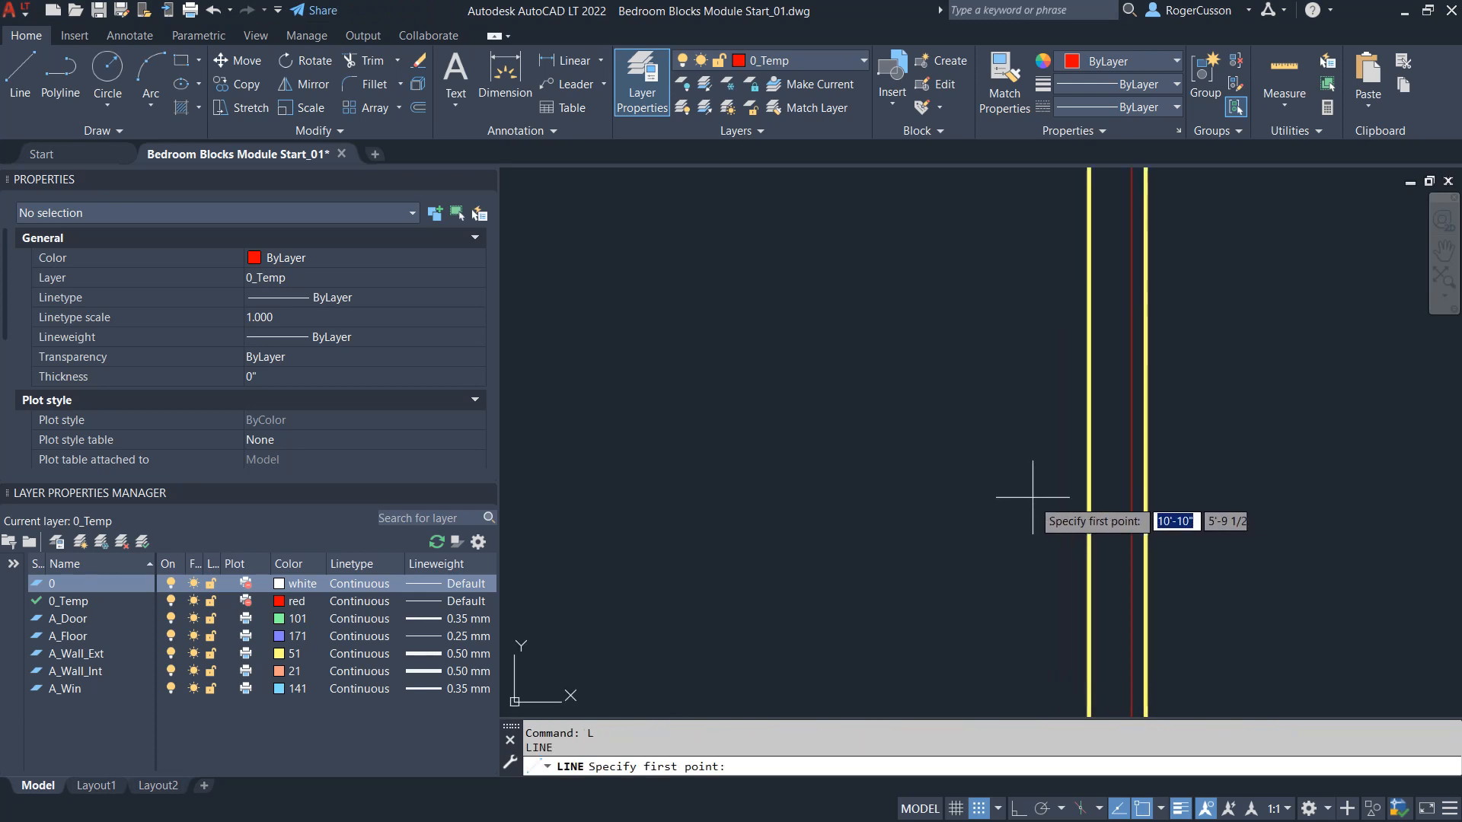
left_click(1089, 493)
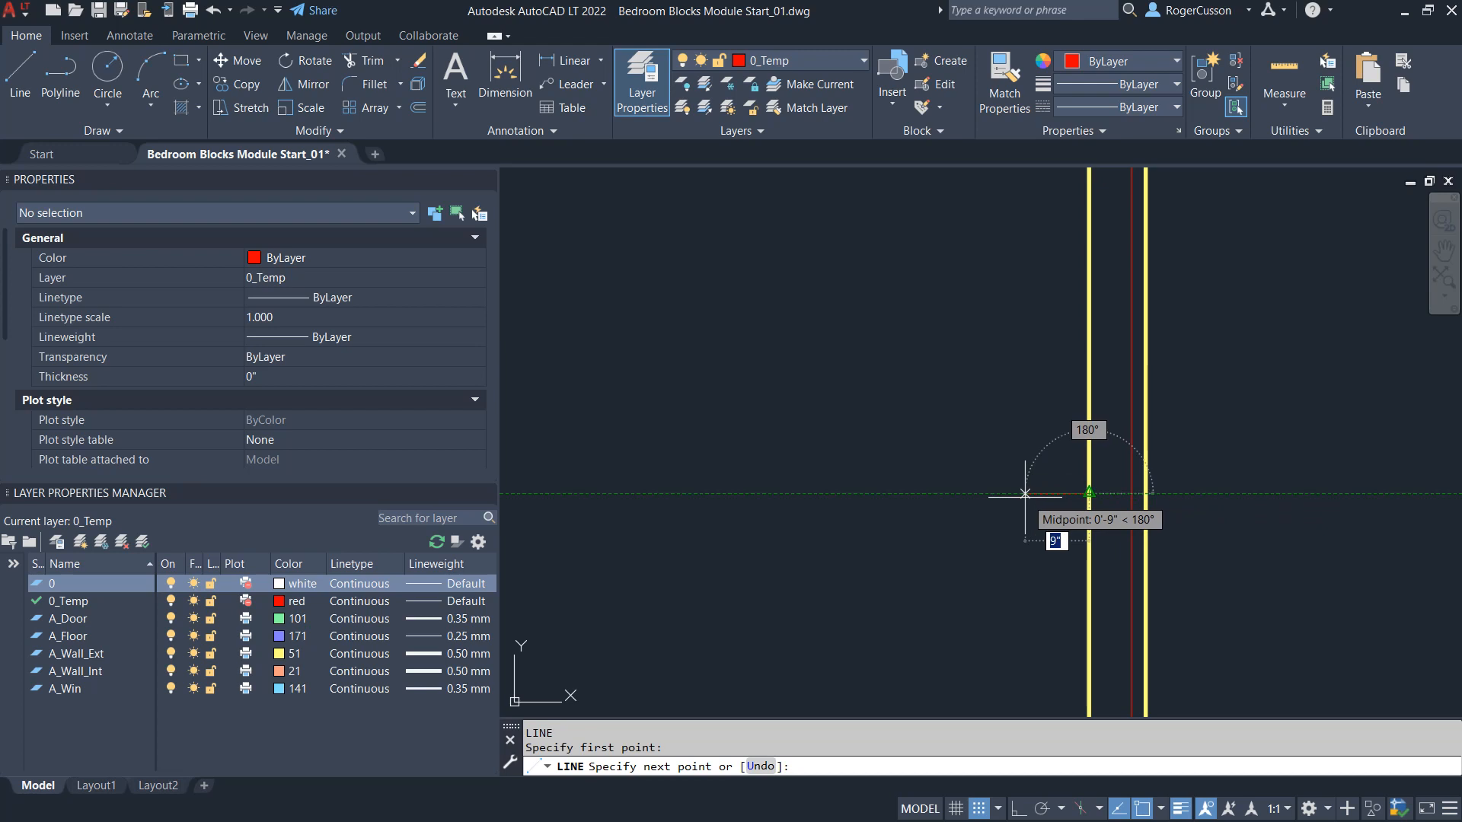
type("2")
key("Return")
scroll(1039, 488, "down", 4)
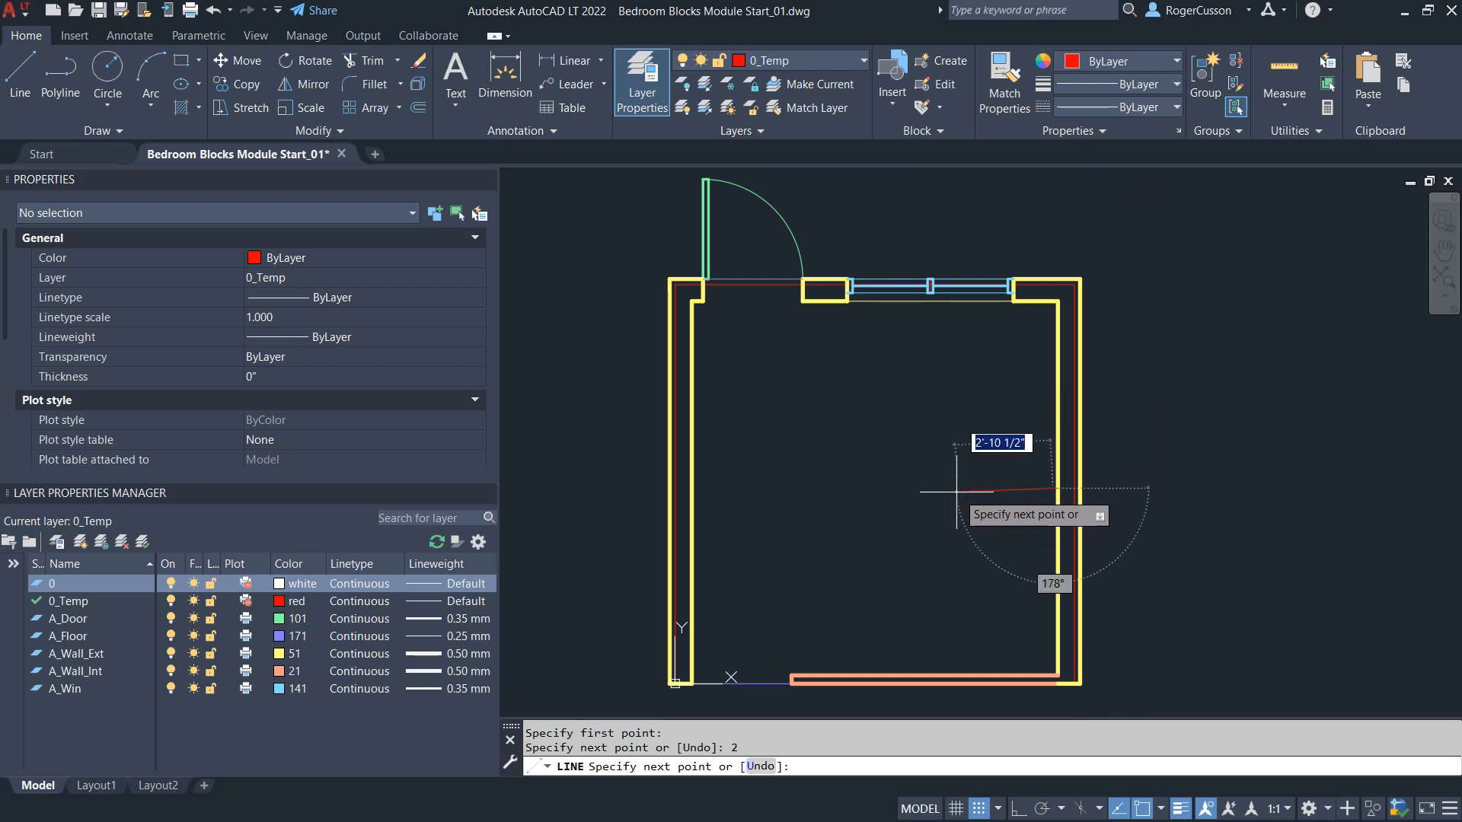
key("F8")
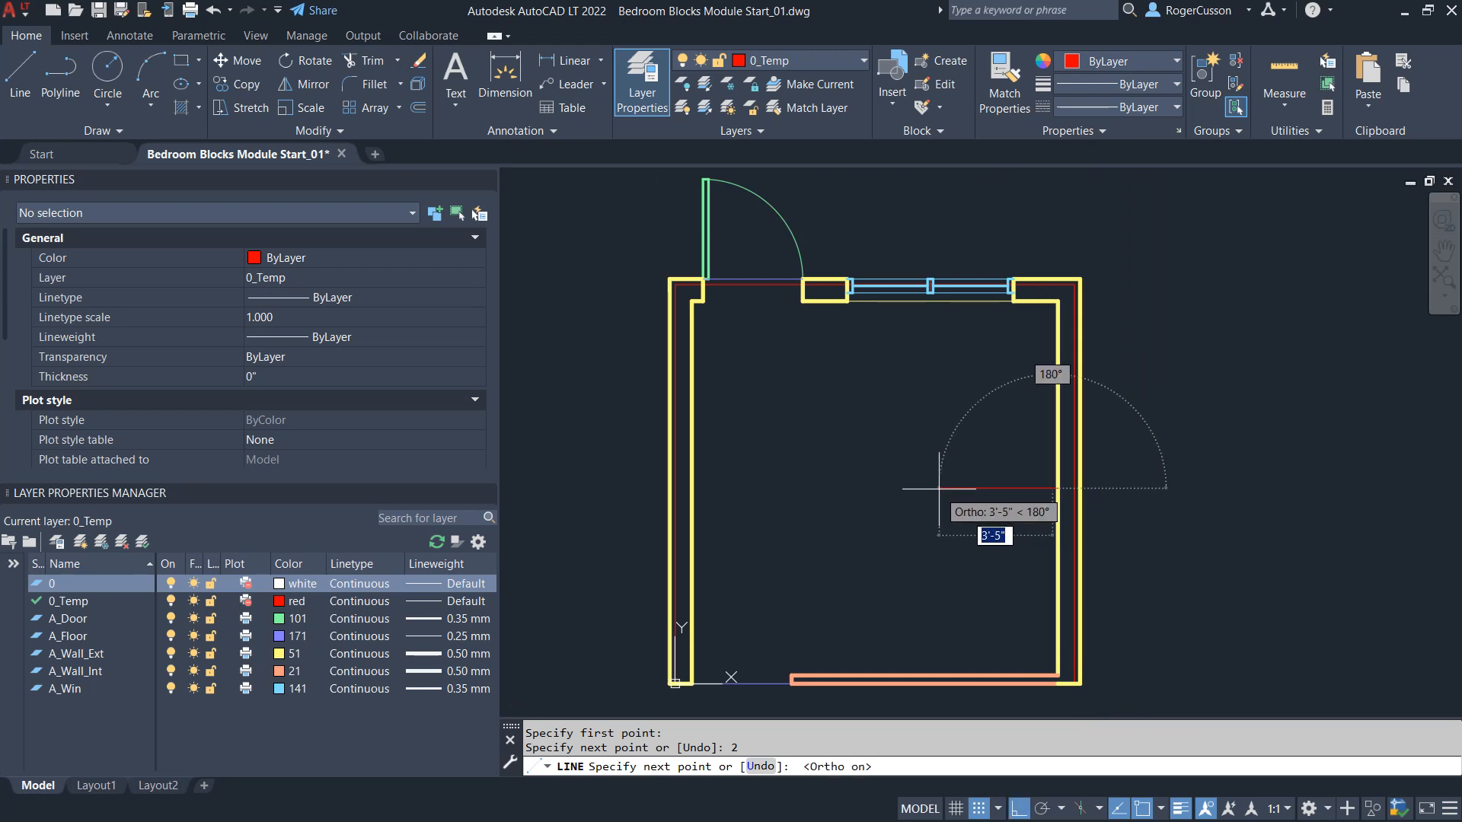
type("6'8")
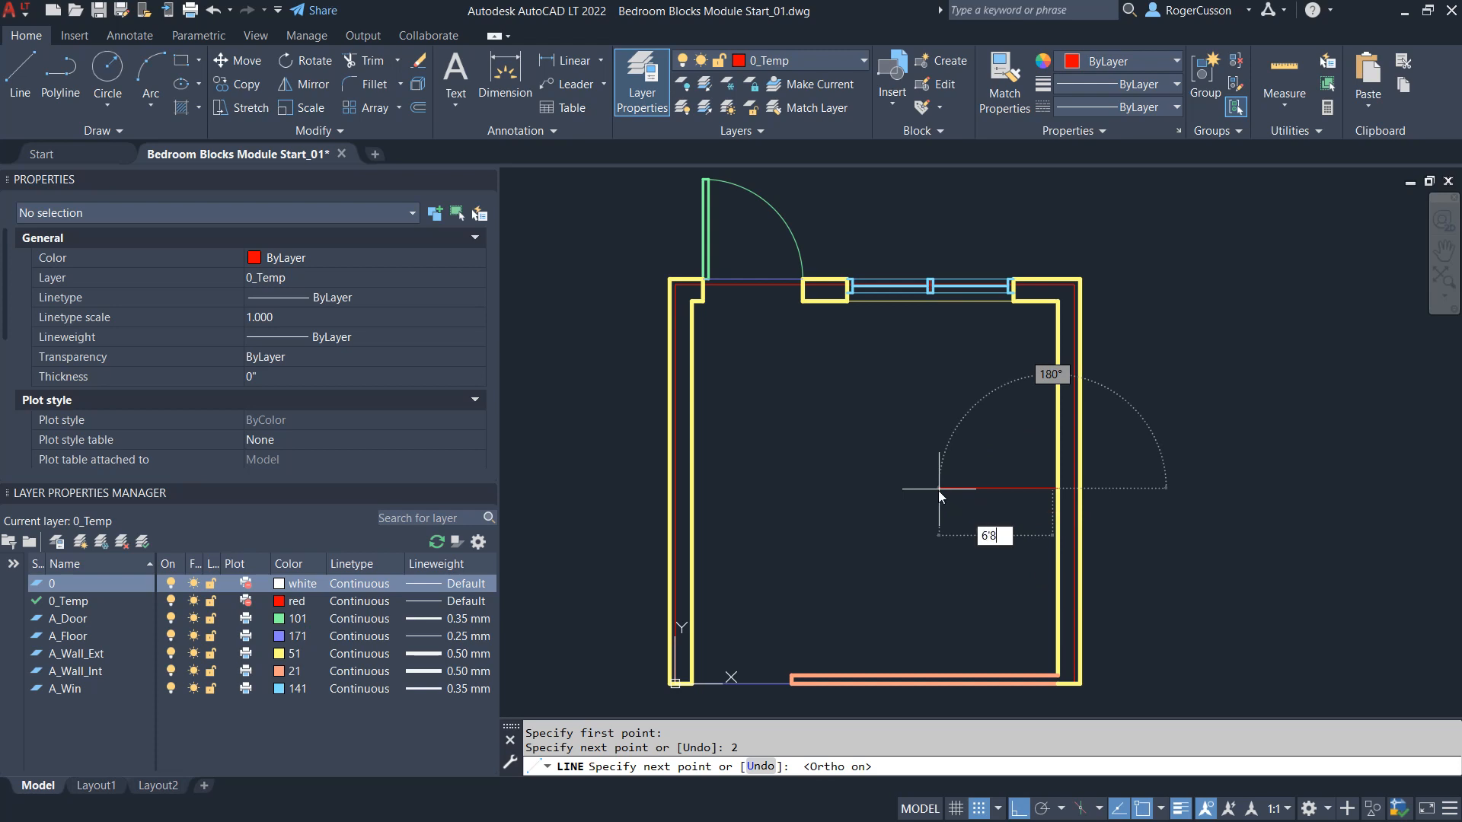
key("Return")
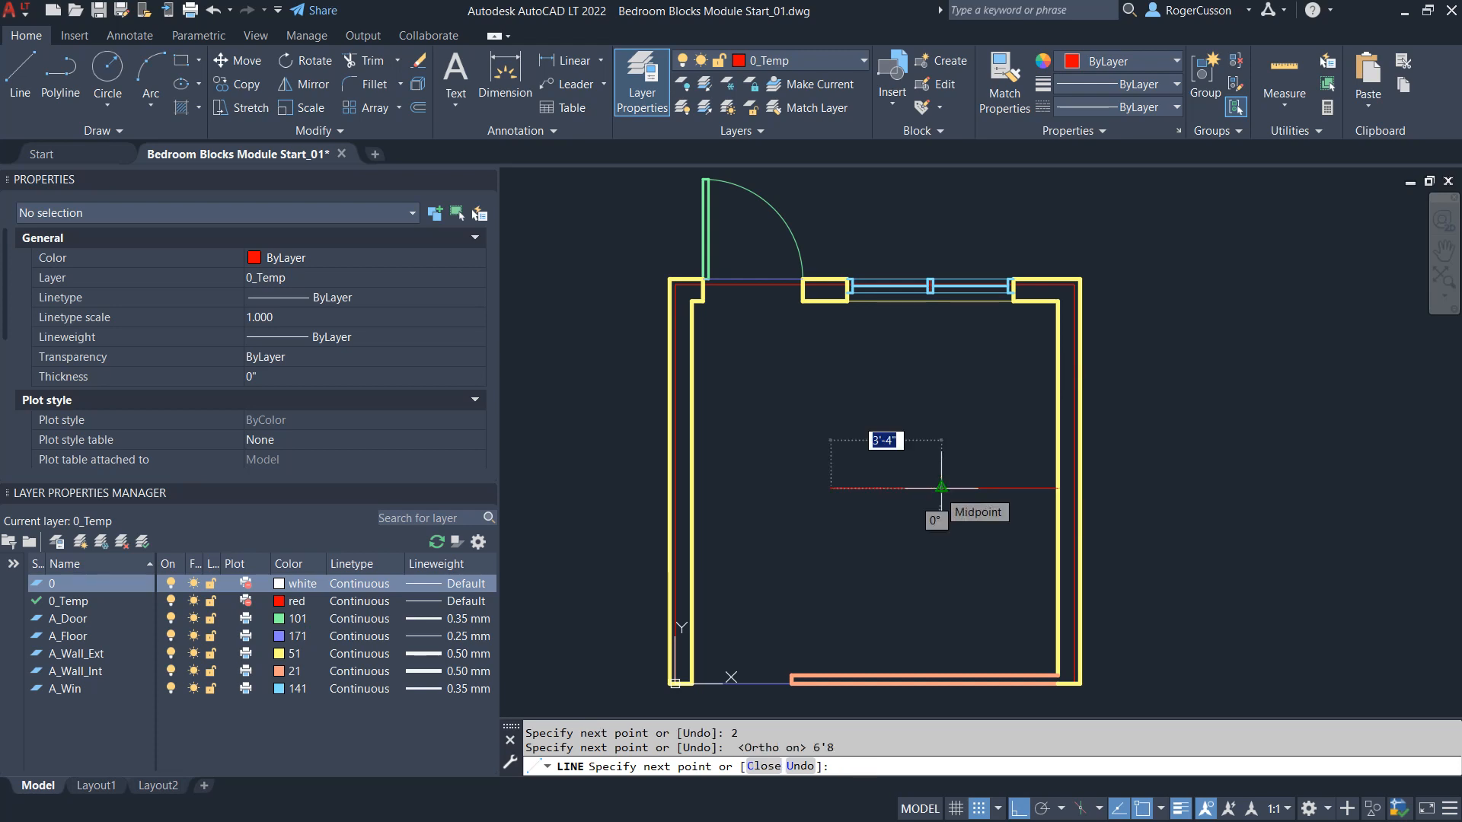
Offset the 6'8" bed centre line by 2'6" both above and below
type("o")
key("Return")
type("2'6")
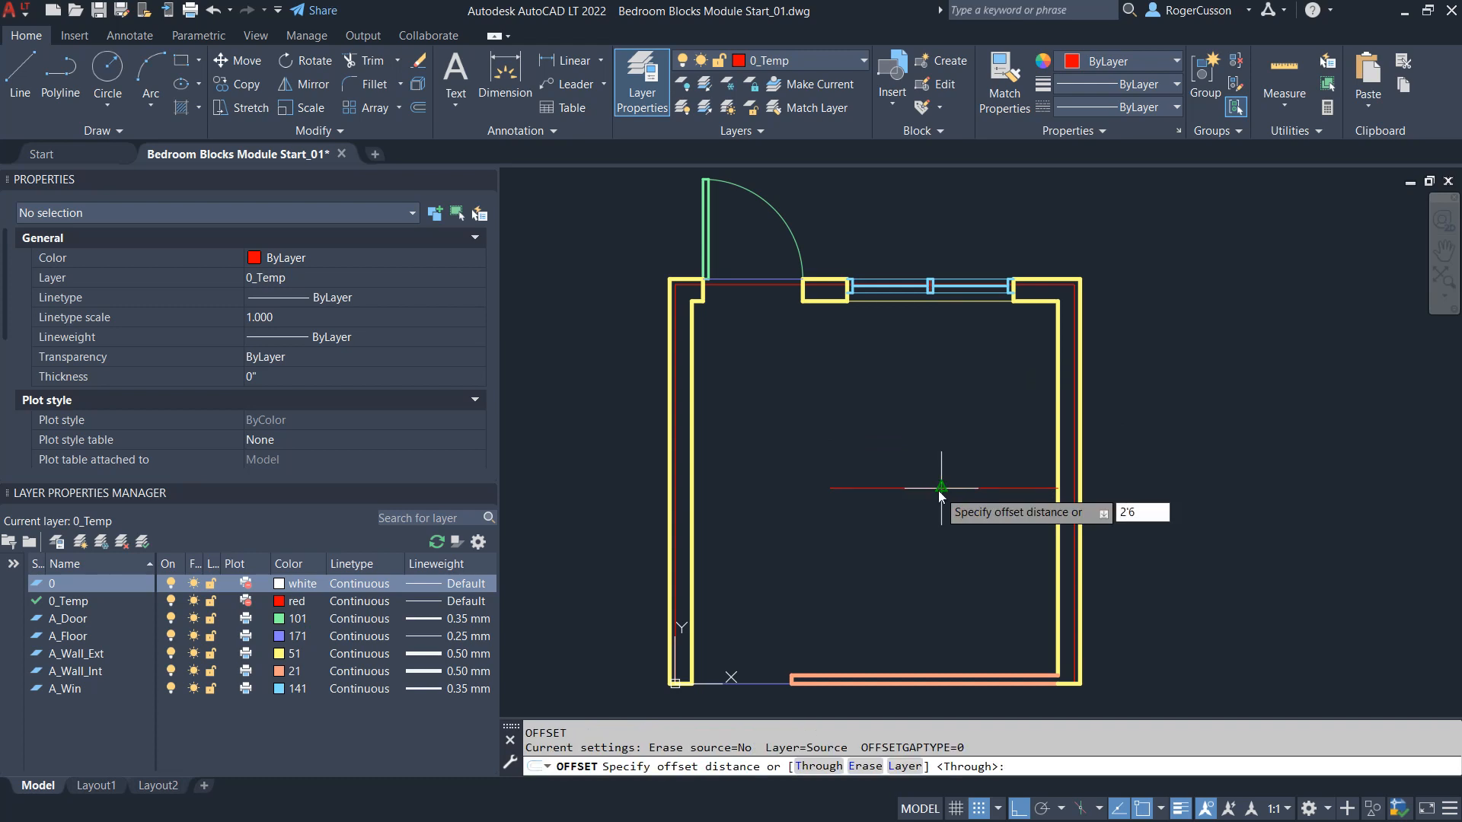
key("Return")
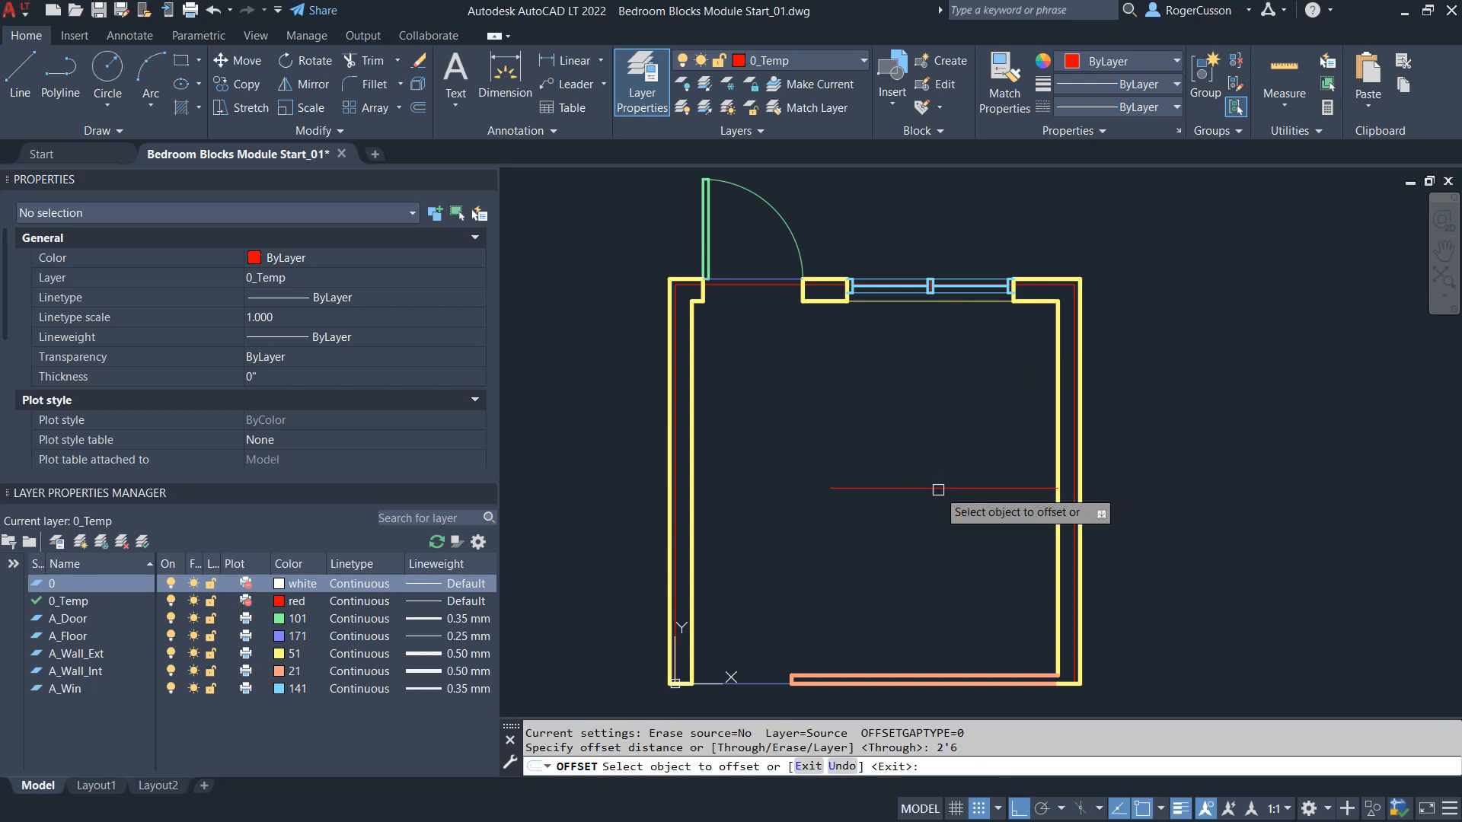
left_click(937, 489)
left_click(940, 427)
left_click(935, 489)
left_click(937, 542)
key("Escape")
Close the bed outline with vertical lines joining the two offset lines at the foot and head ends
type("l")
key("Return")
left_click(831, 571)
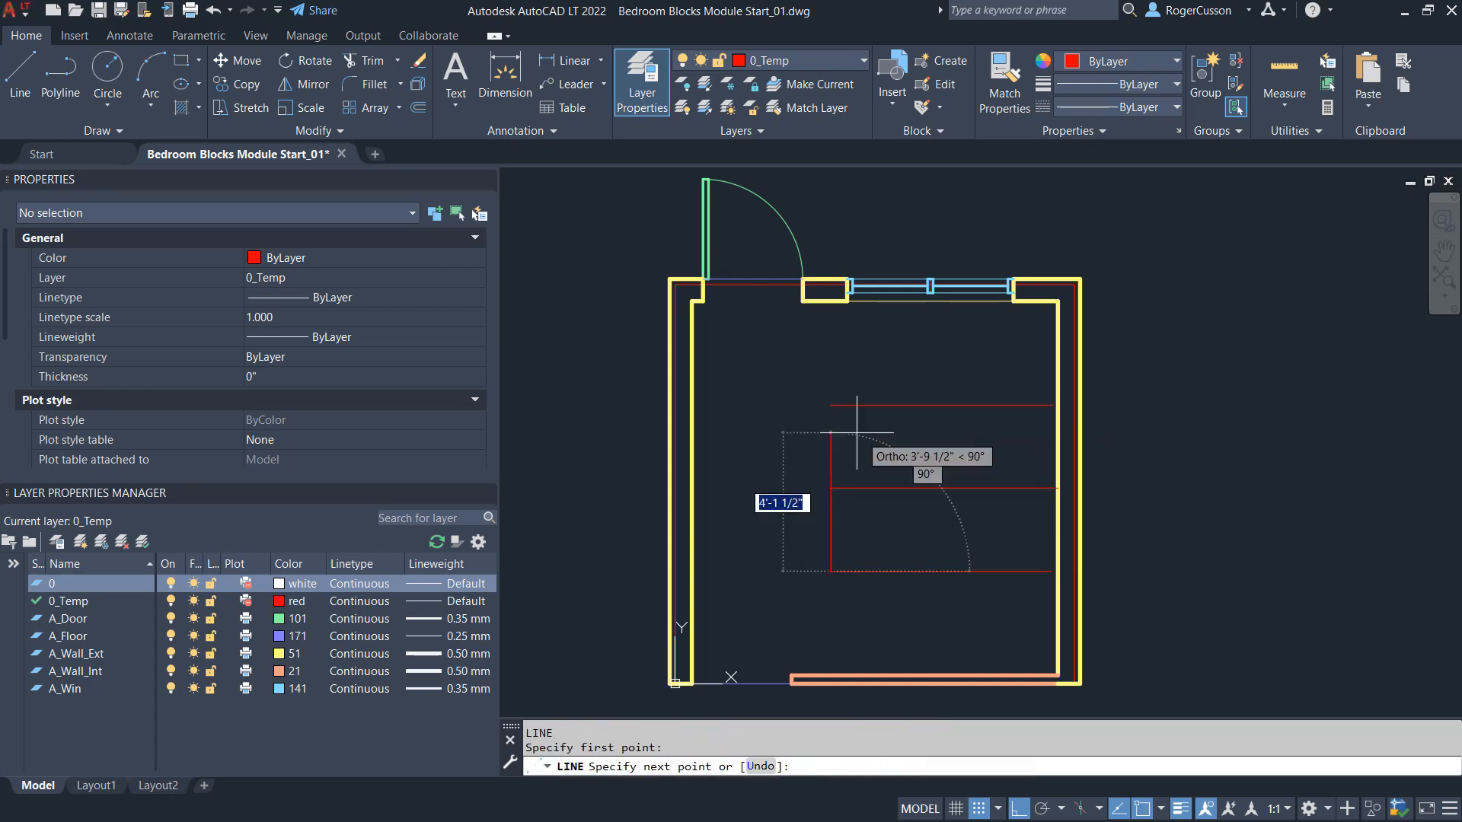
left_click(831, 404)
key("Return")
key("Return")
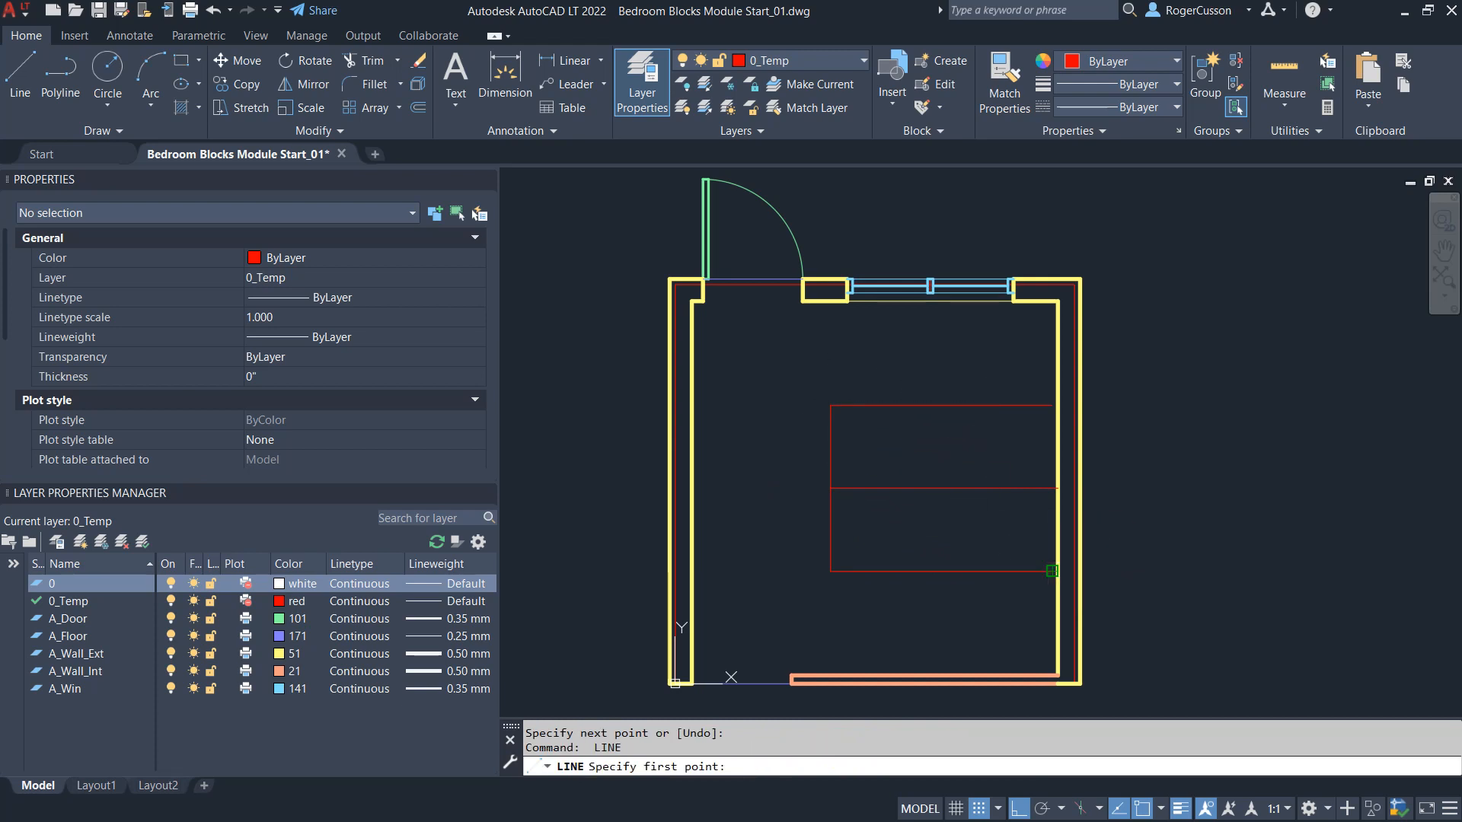
left_click(1052, 570)
left_click(1052, 405)
key("Escape")
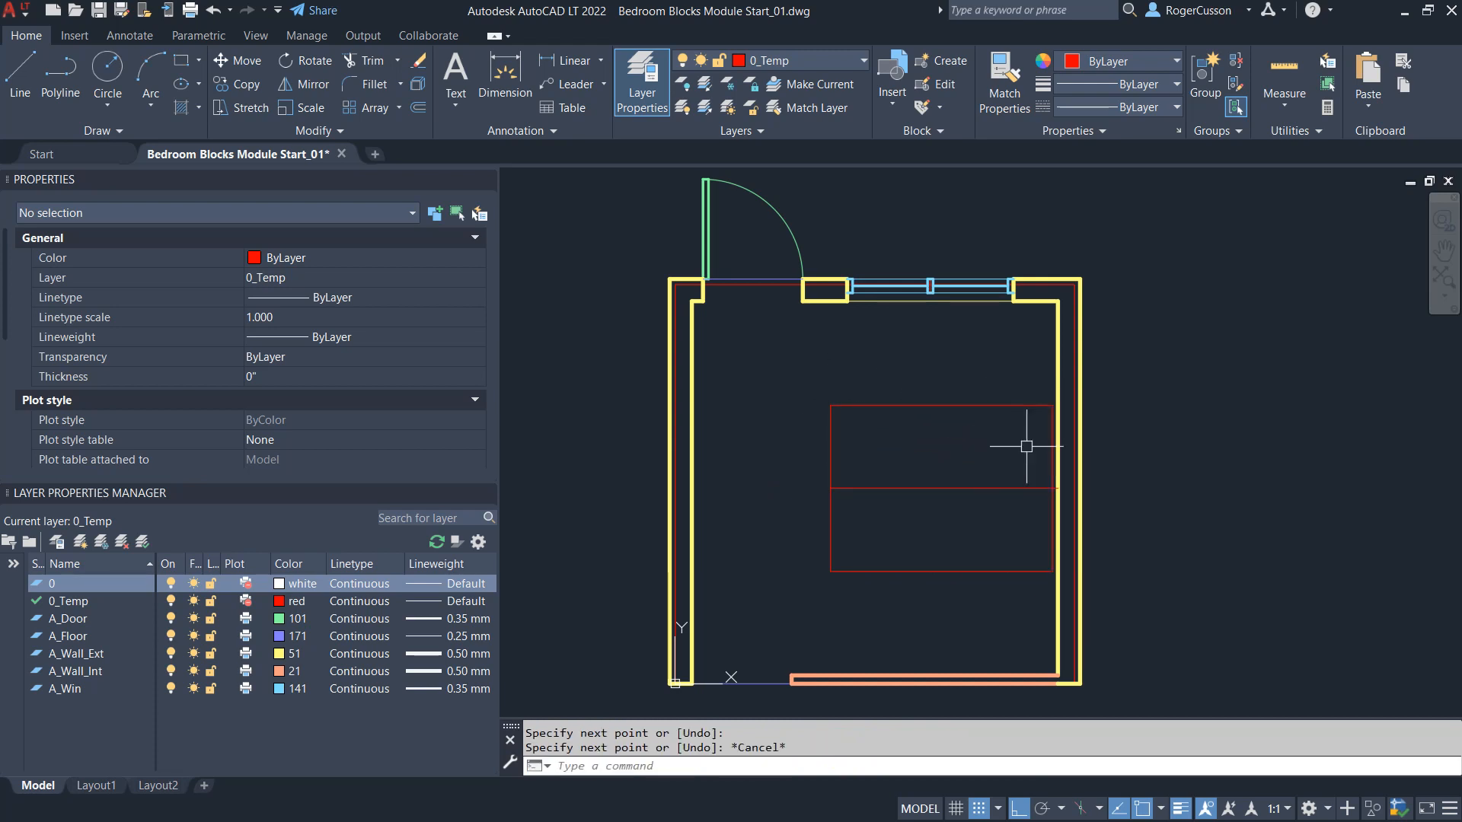
Erase the short 2" line between the bed's head edge and the wall using a window selection
scroll(1028, 467, "up", 4)
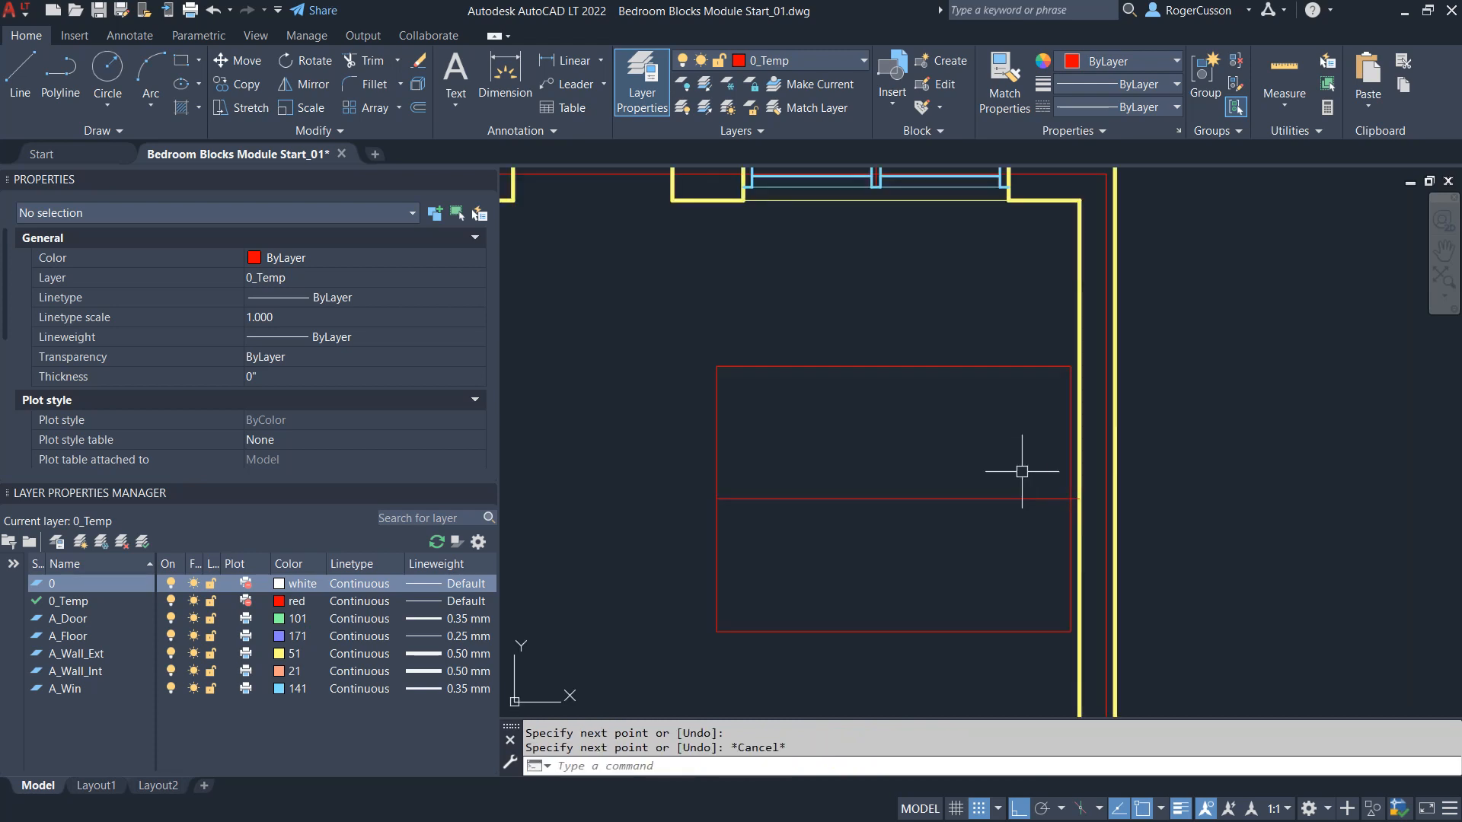
type("e")
key("Return")
type("w")
key("Return")
left_click(1031, 545)
left_click(1166, 452)
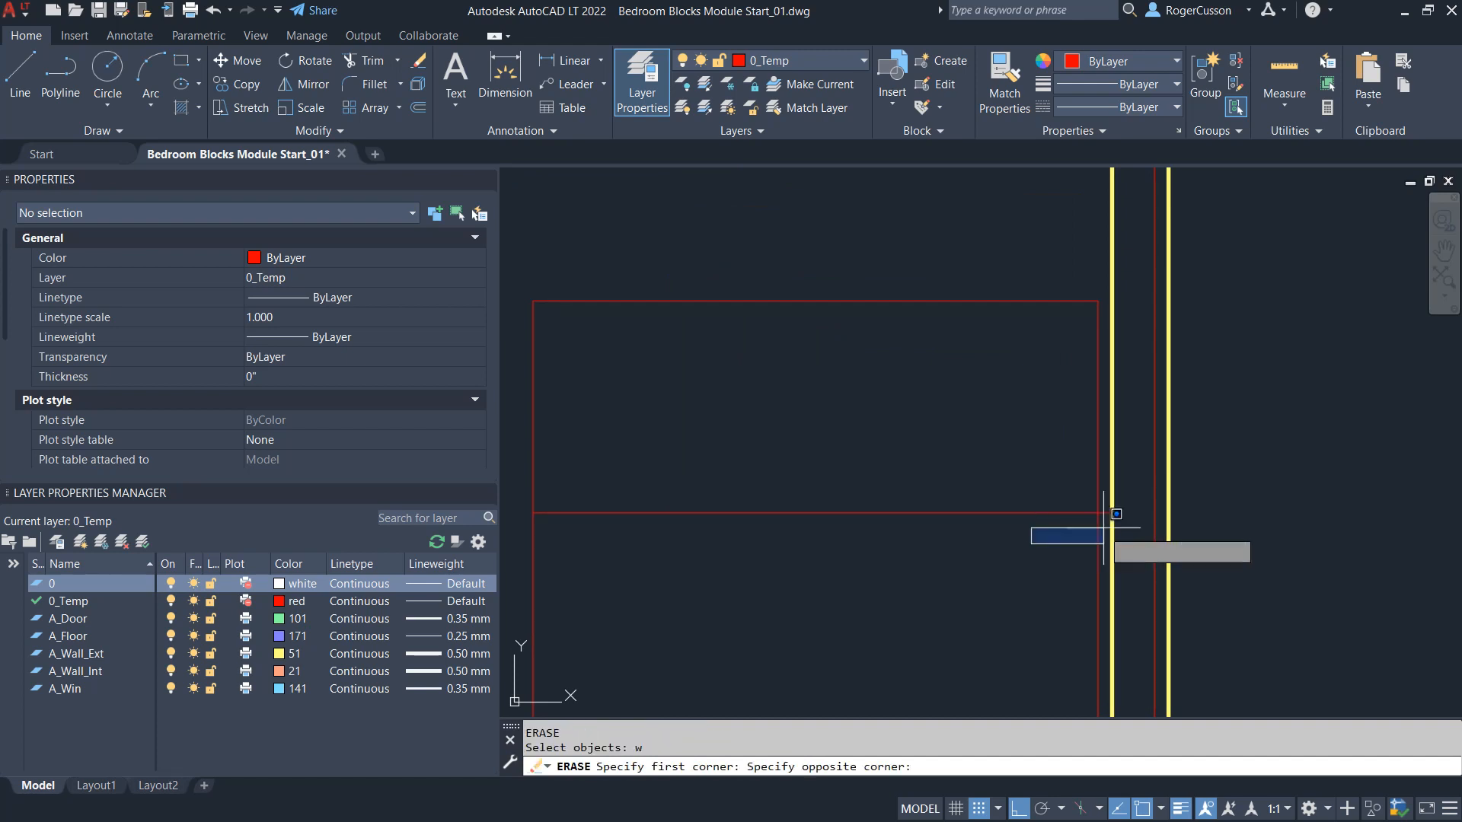
key("Return")
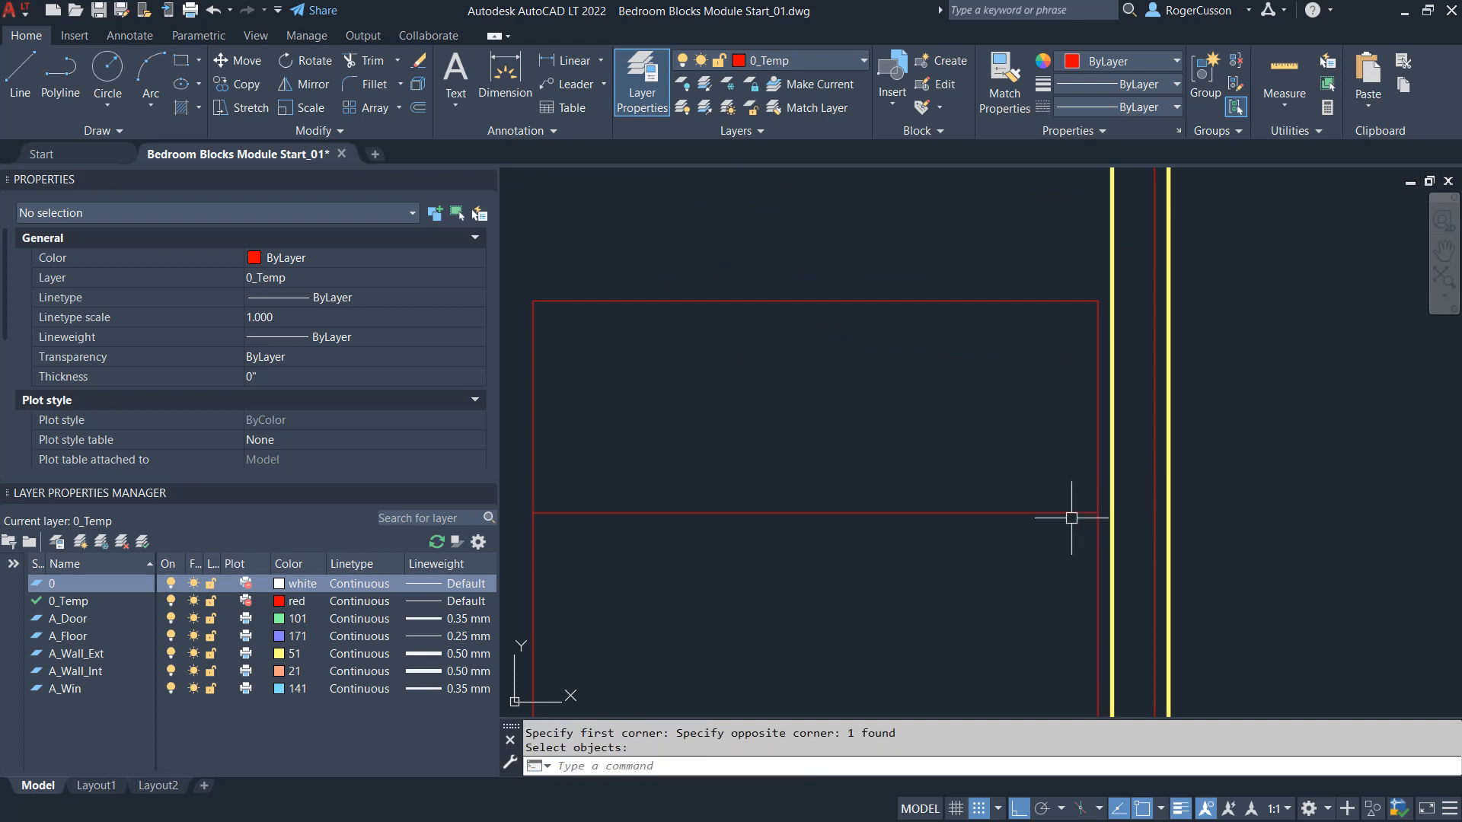
Offset the bed's head edge 12" inward, toward the foot
type("o")
key("Return")
mouse_move(960, 576)
middle_mouse_down()
mouse_move(1018, 431)
mouse_move(983, 491)
middle_mouse_up()
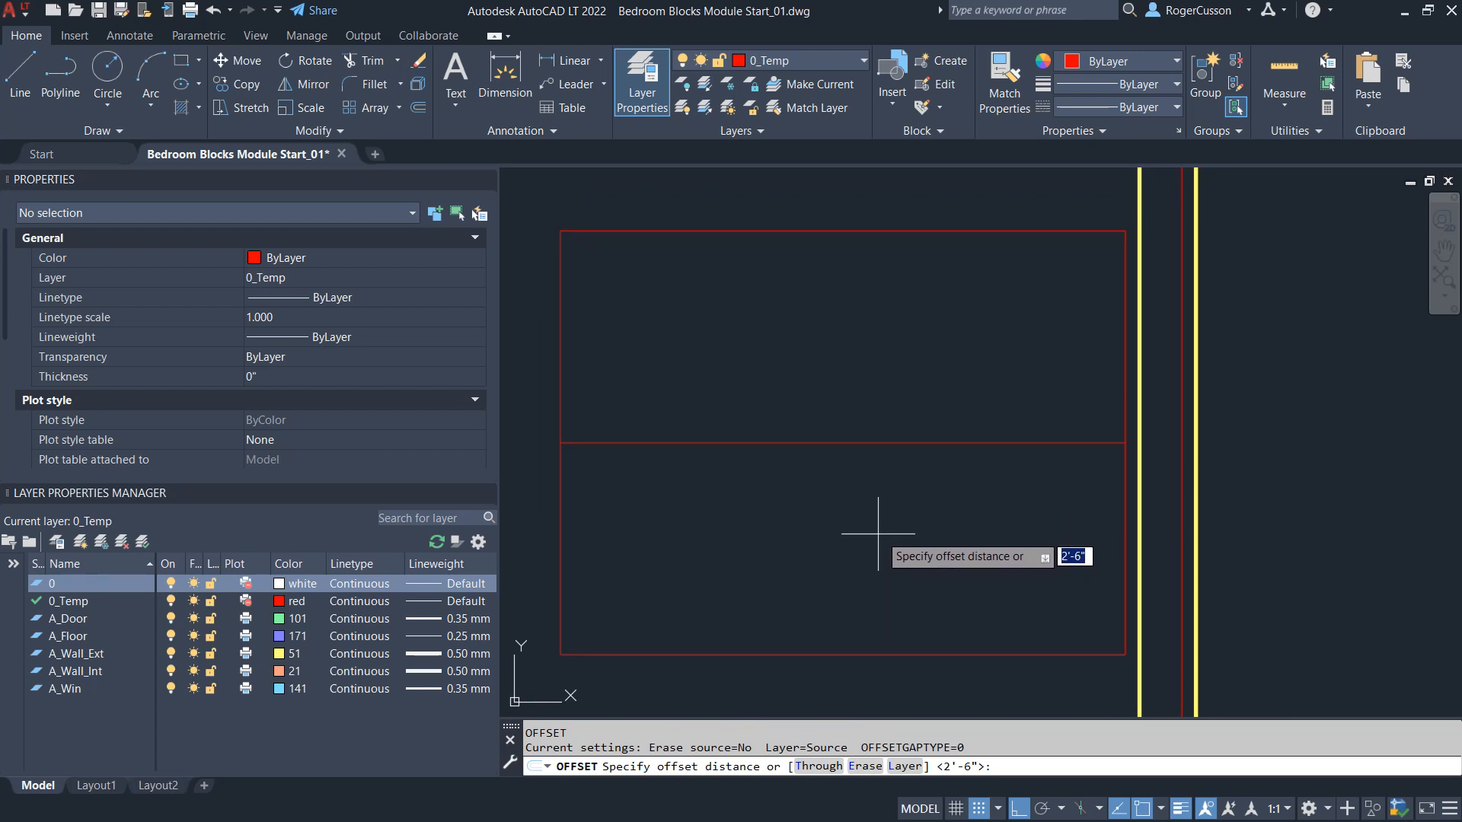
type("12")
key("Return")
left_click(1124, 522)
left_click(1070, 524)
key("Escape")
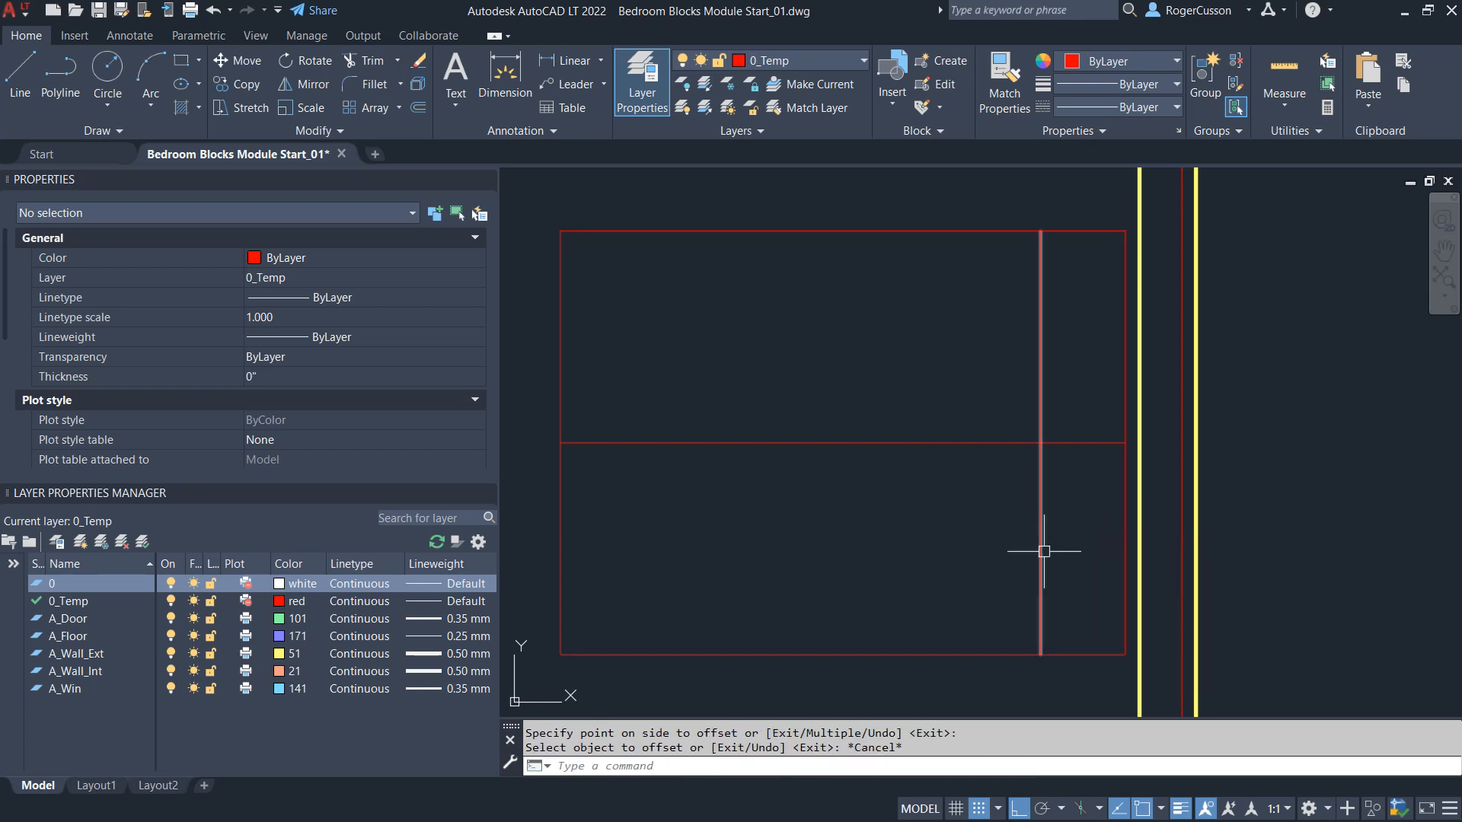
Offset the bed's lower, head and upper edges 3" inward
key("Return")
type("3")
key("Return")
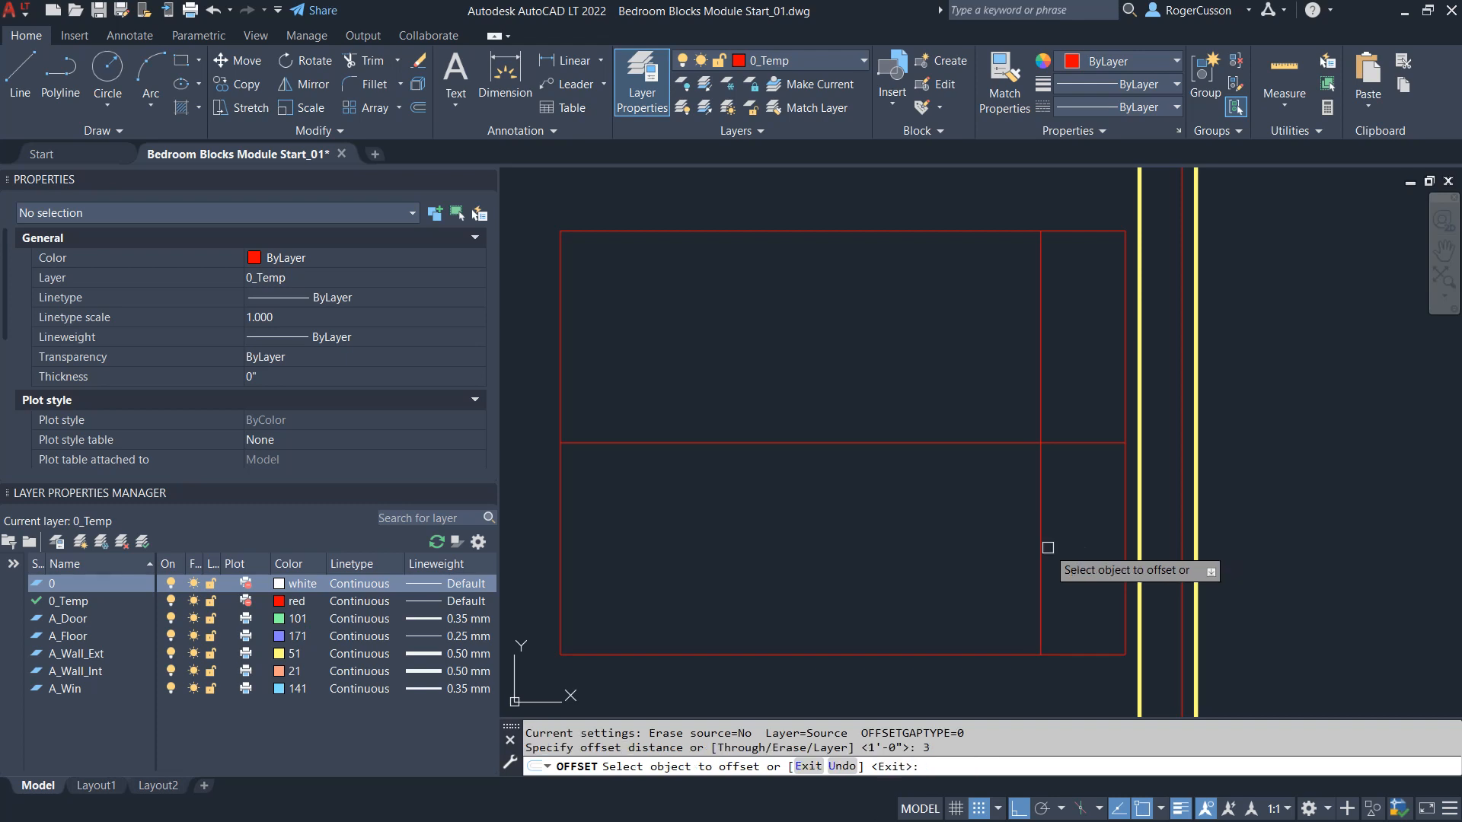
left_click(1077, 655)
left_click(1093, 613)
left_click(1125, 586)
left_click(1089, 575)
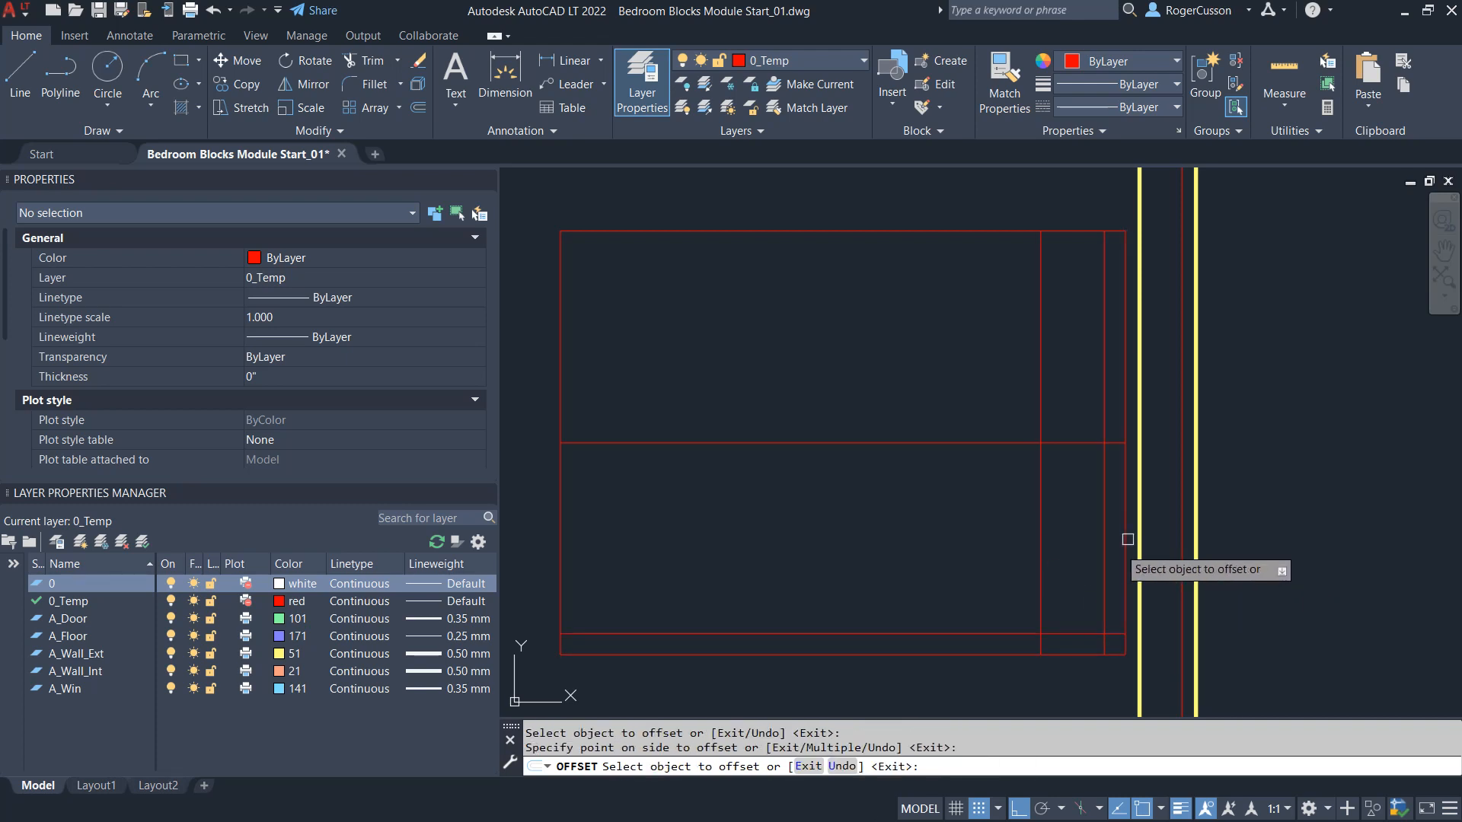
left_click(1067, 232)
left_click(1051, 270)
key("Return")
Offset the bed's horizontal centre line by 1.5" above and below
key("Return")
type("1.5")
key("Return")
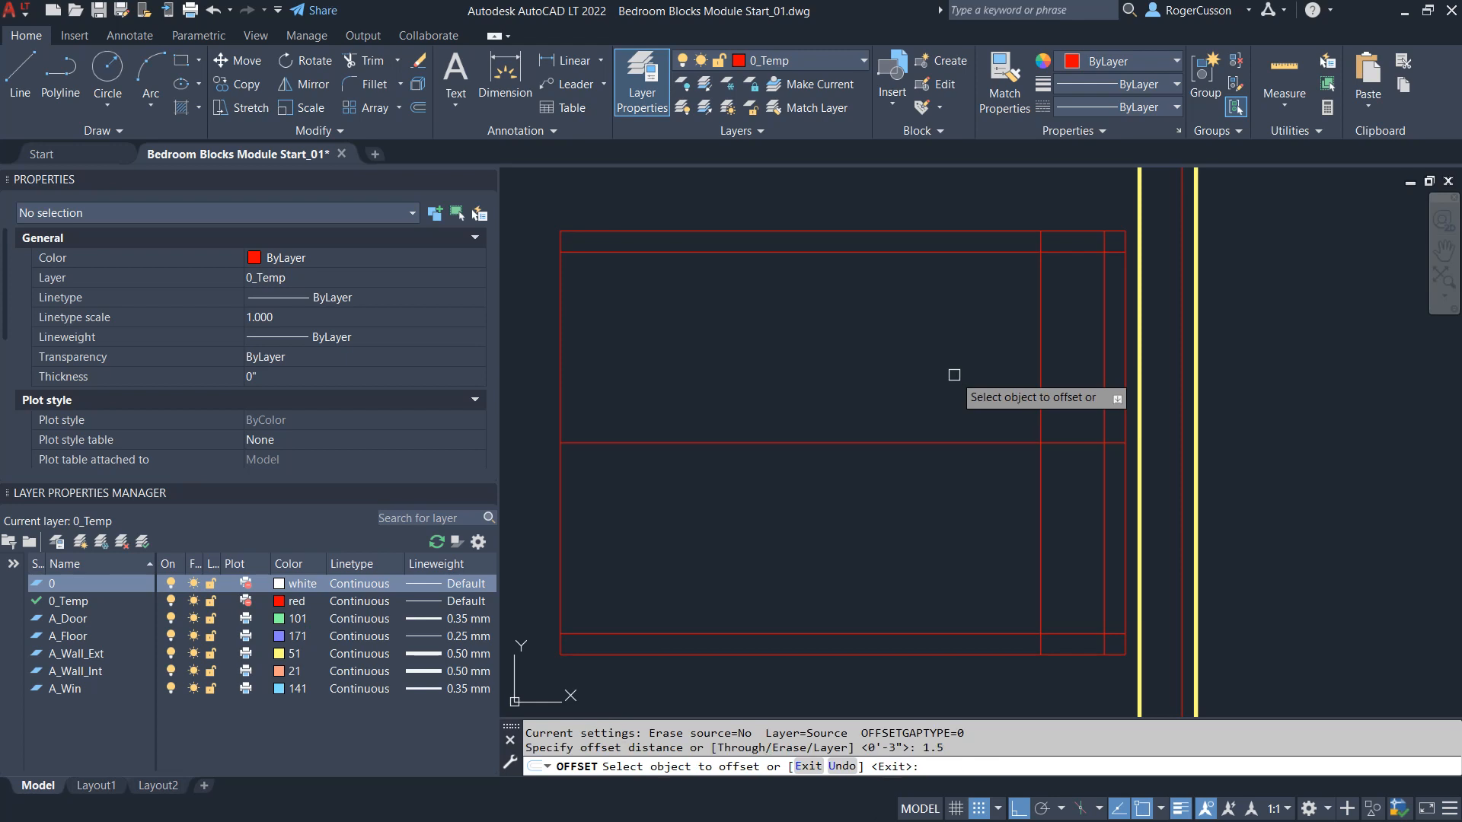
left_click(1072, 442)
left_click(1064, 417)
left_click(1062, 443)
left_click(1056, 488)
key("Escape")
Fillet the inner head line with the lower and upper inner lines into square corners at radius 0
type("f")
key("Return")
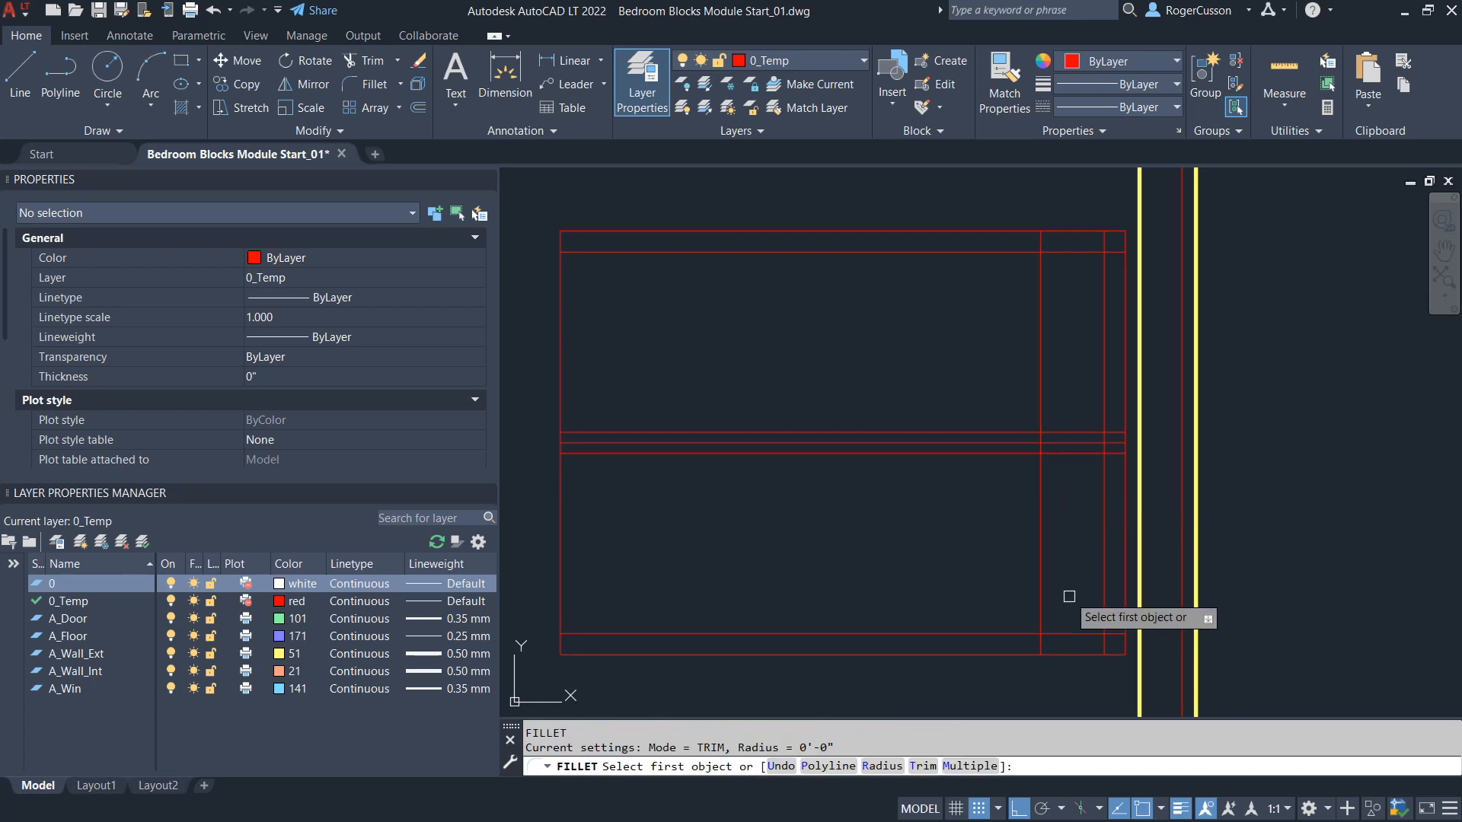
left_click(1066, 631)
left_click(1104, 328)
key("Return")
left_click(1085, 253)
left_click(1104, 277)
key("Escape")
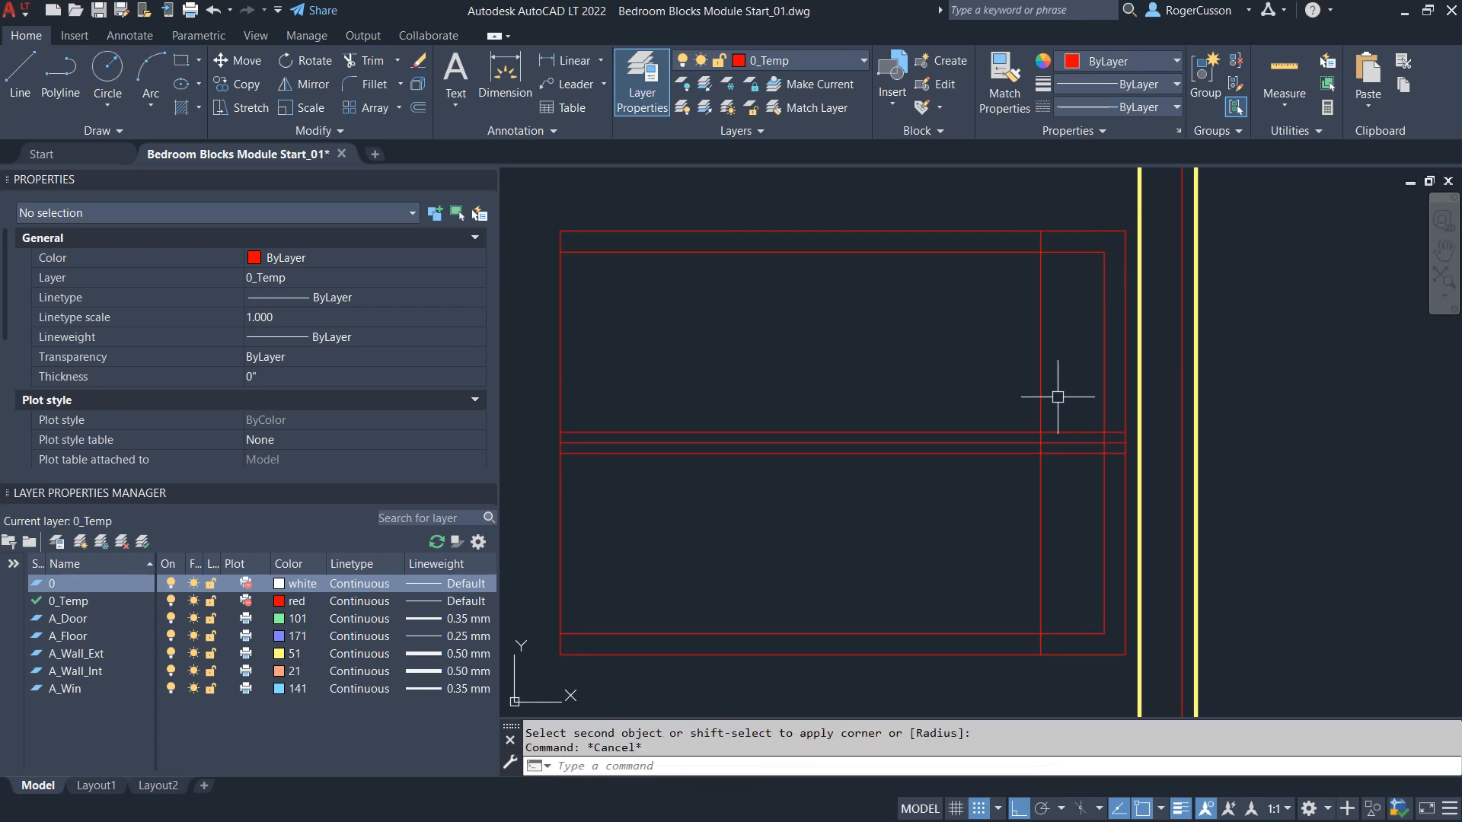
Trim the three middle lines at the head end and the inner head line's gap to separate the two pillows
type("tr")
key("Return")
scroll(1093, 448, "up", 4)
left_click(1157, 390)
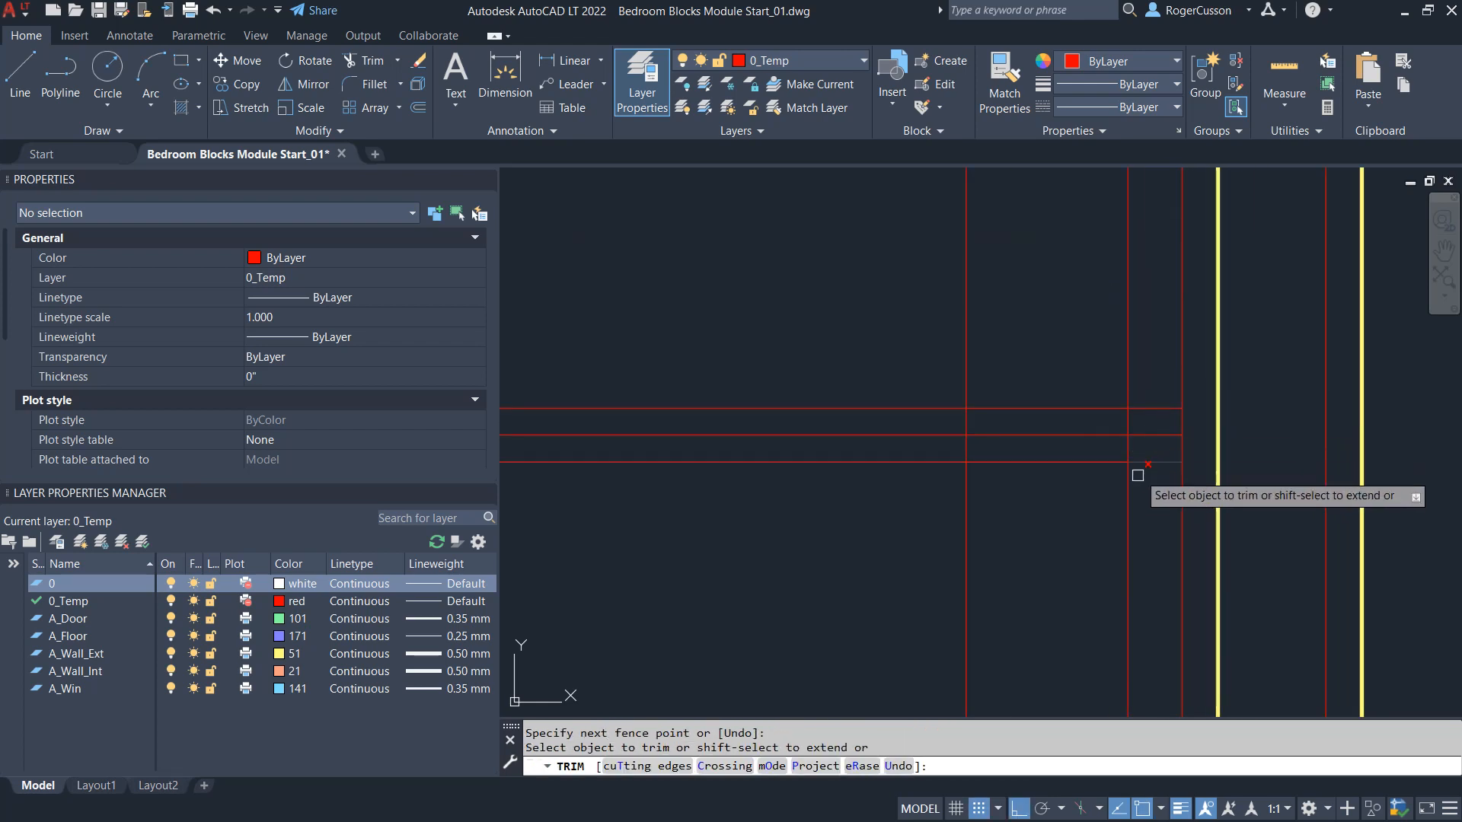
left_click(1152, 488)
left_click(1148, 405)
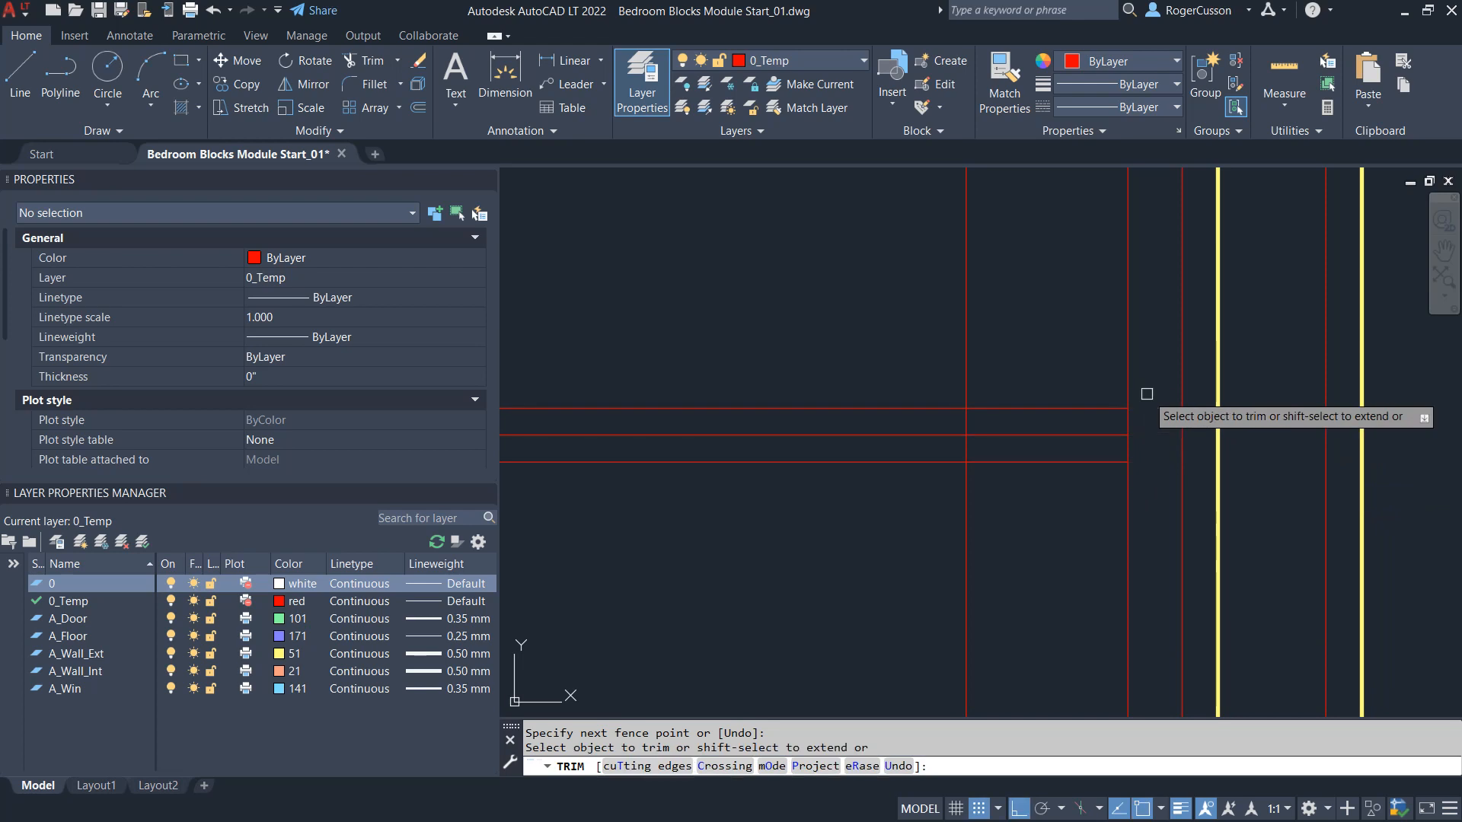
left_click(1128, 427)
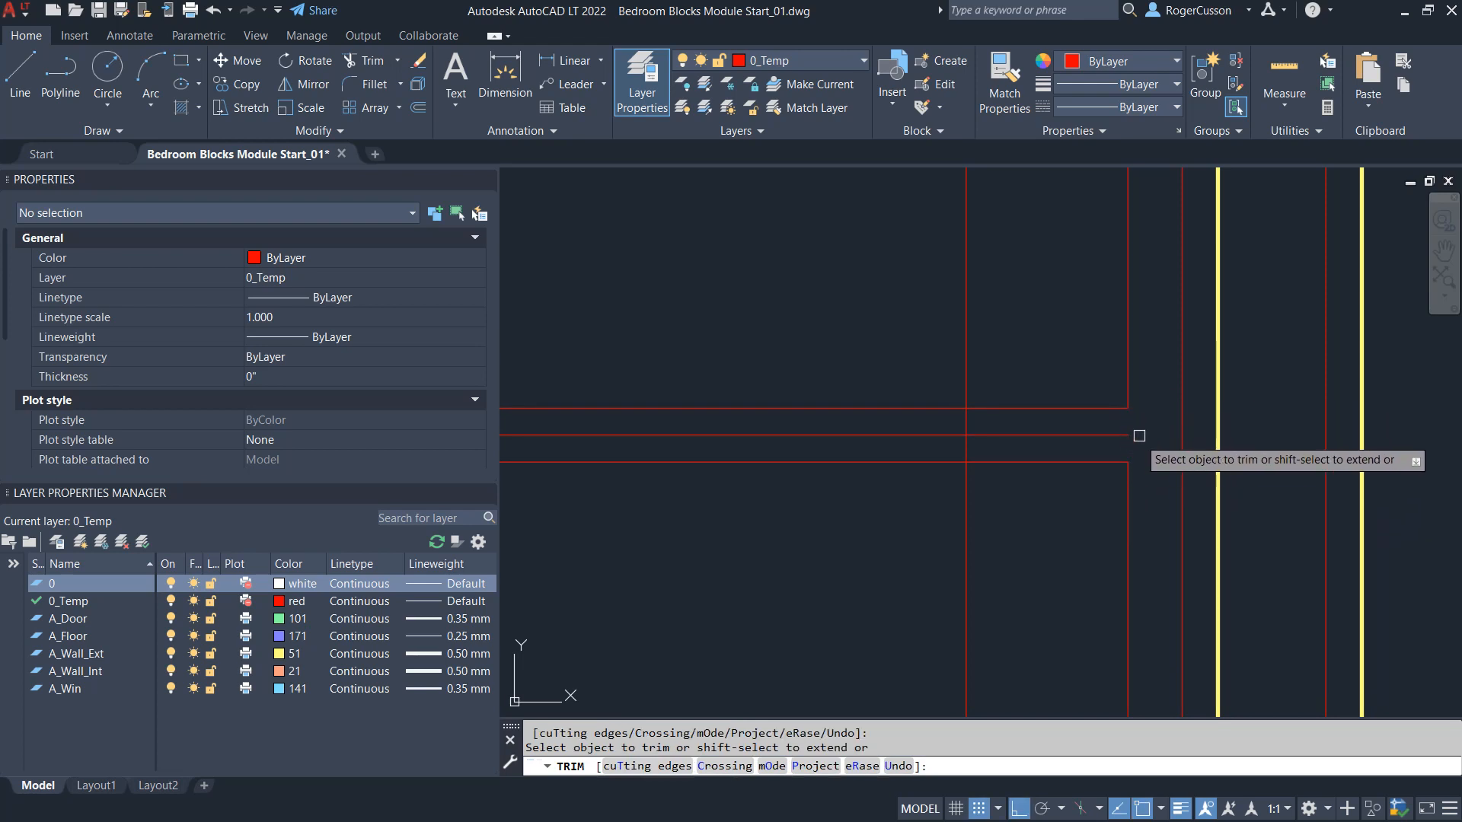
scroll(1085, 441, "down", 3)
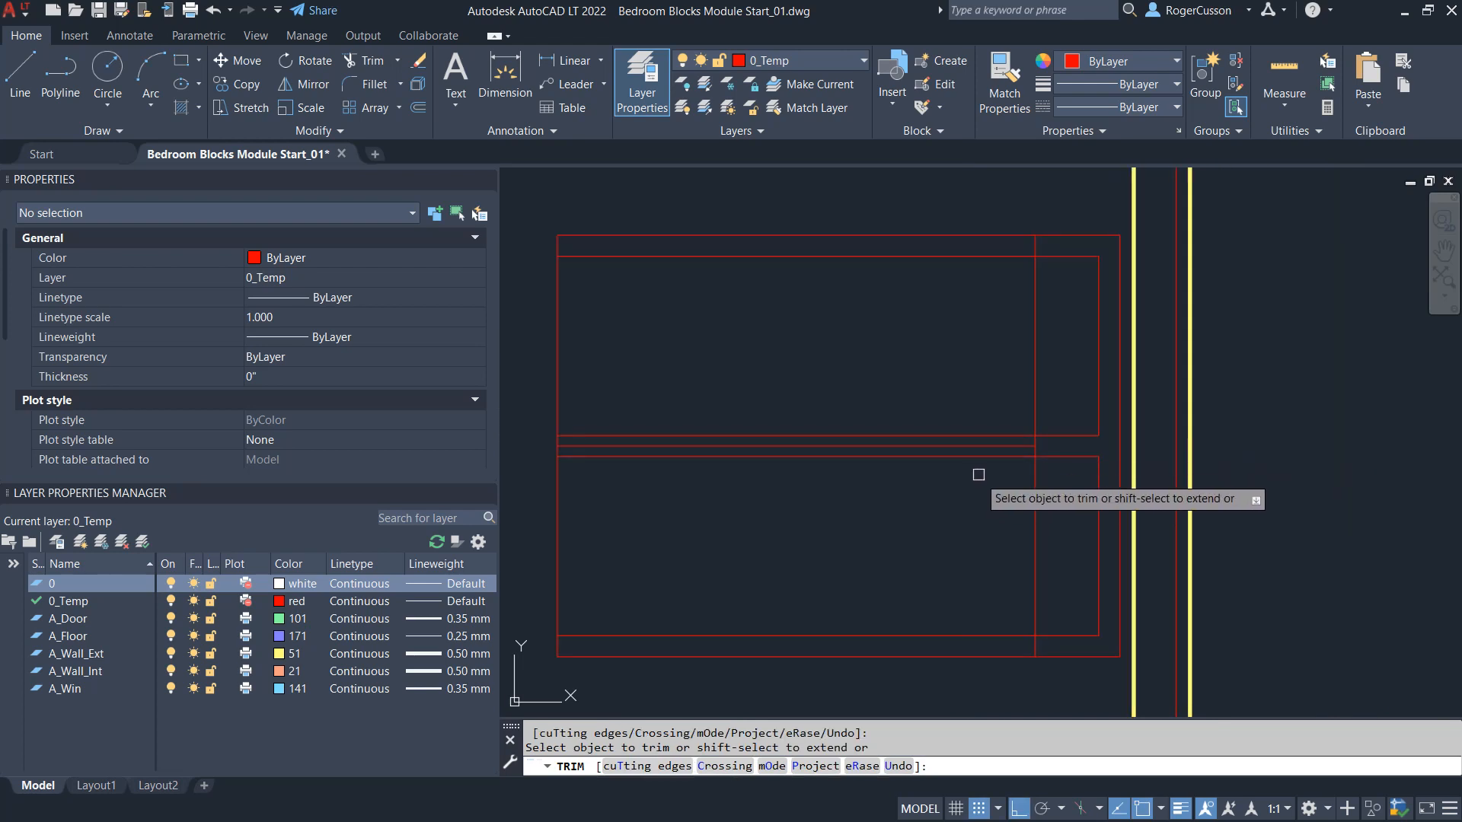
key("Escape")
Erase the remaining horizontal centre line of the bed
left_click(950, 454)
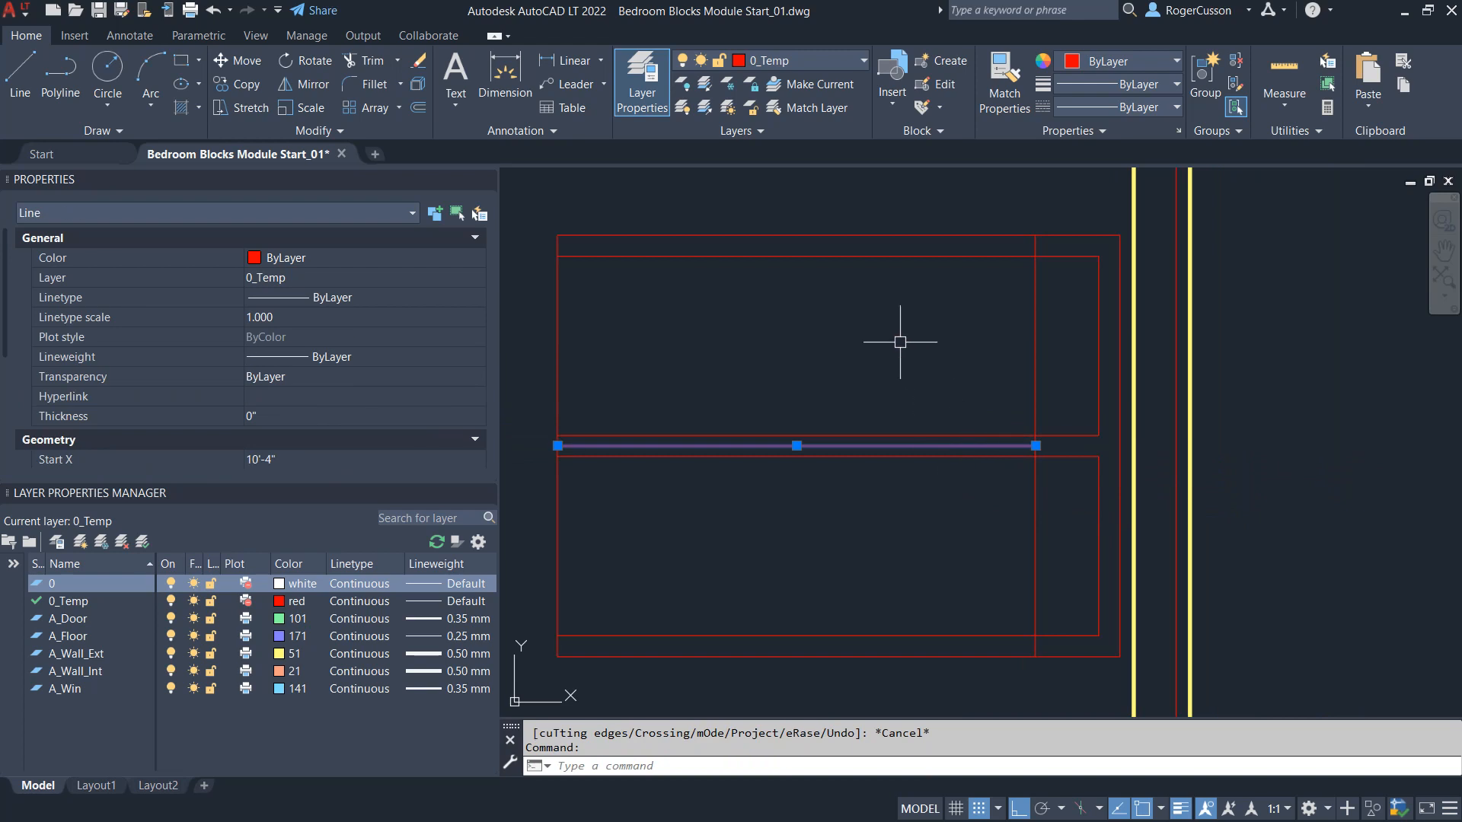
type("e")
key("Return")
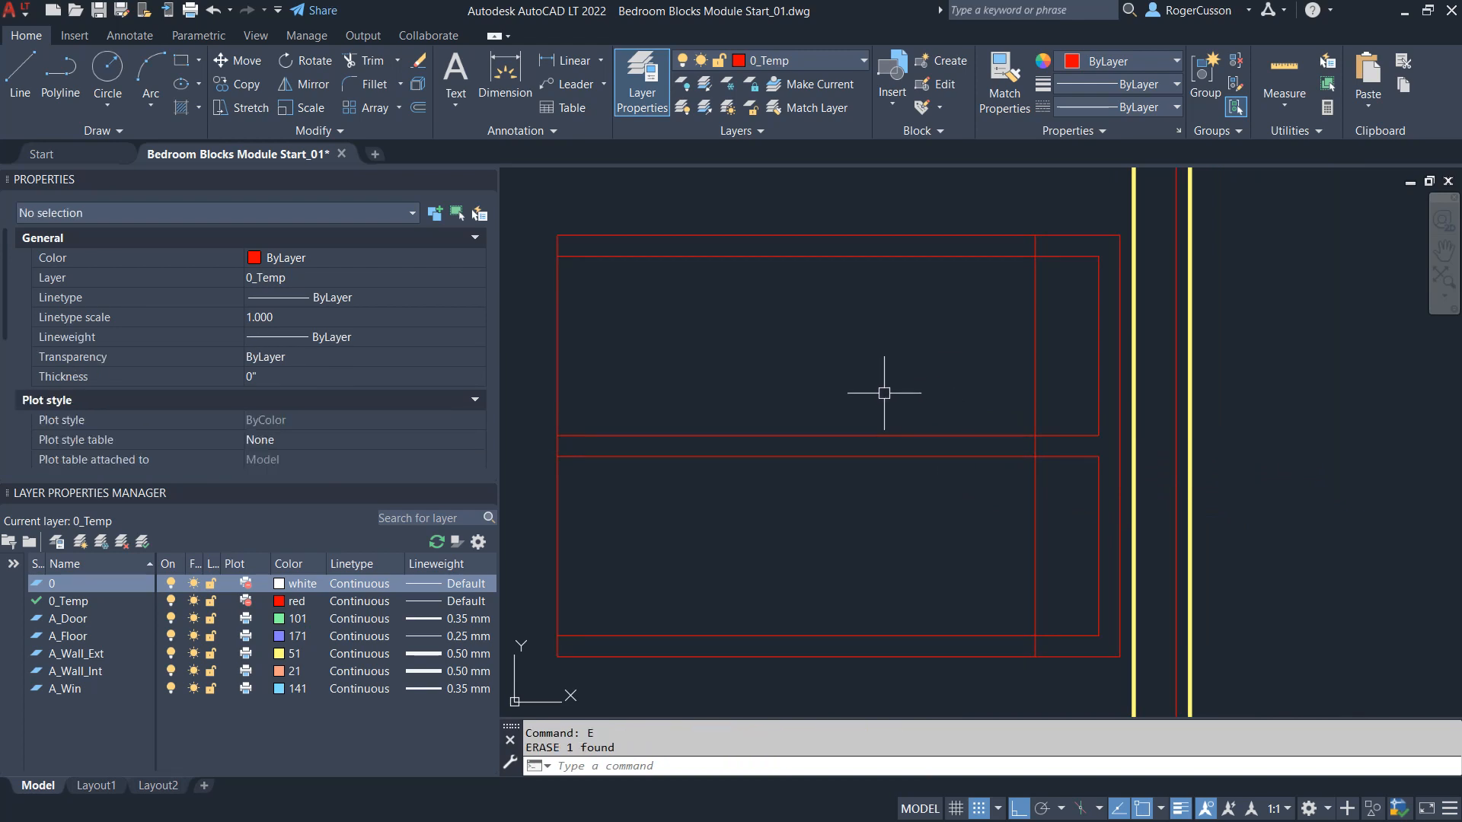
Trim the four horizontal pillow lines back to the vertical line 12" from the bed's head edge
type("tr")
key("Return")
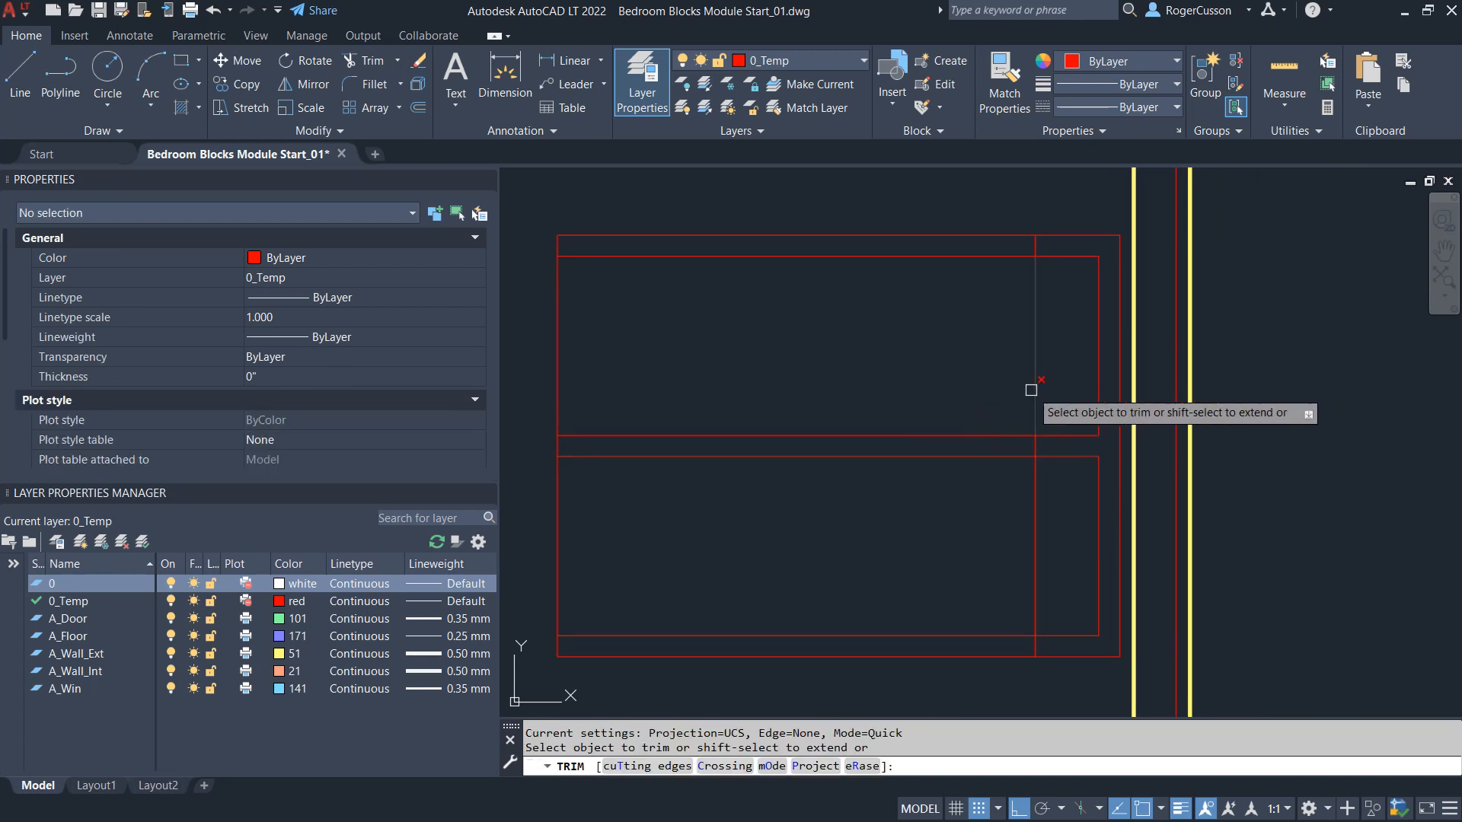
left_click(954, 257)
left_click(927, 346)
left_click(921, 414)
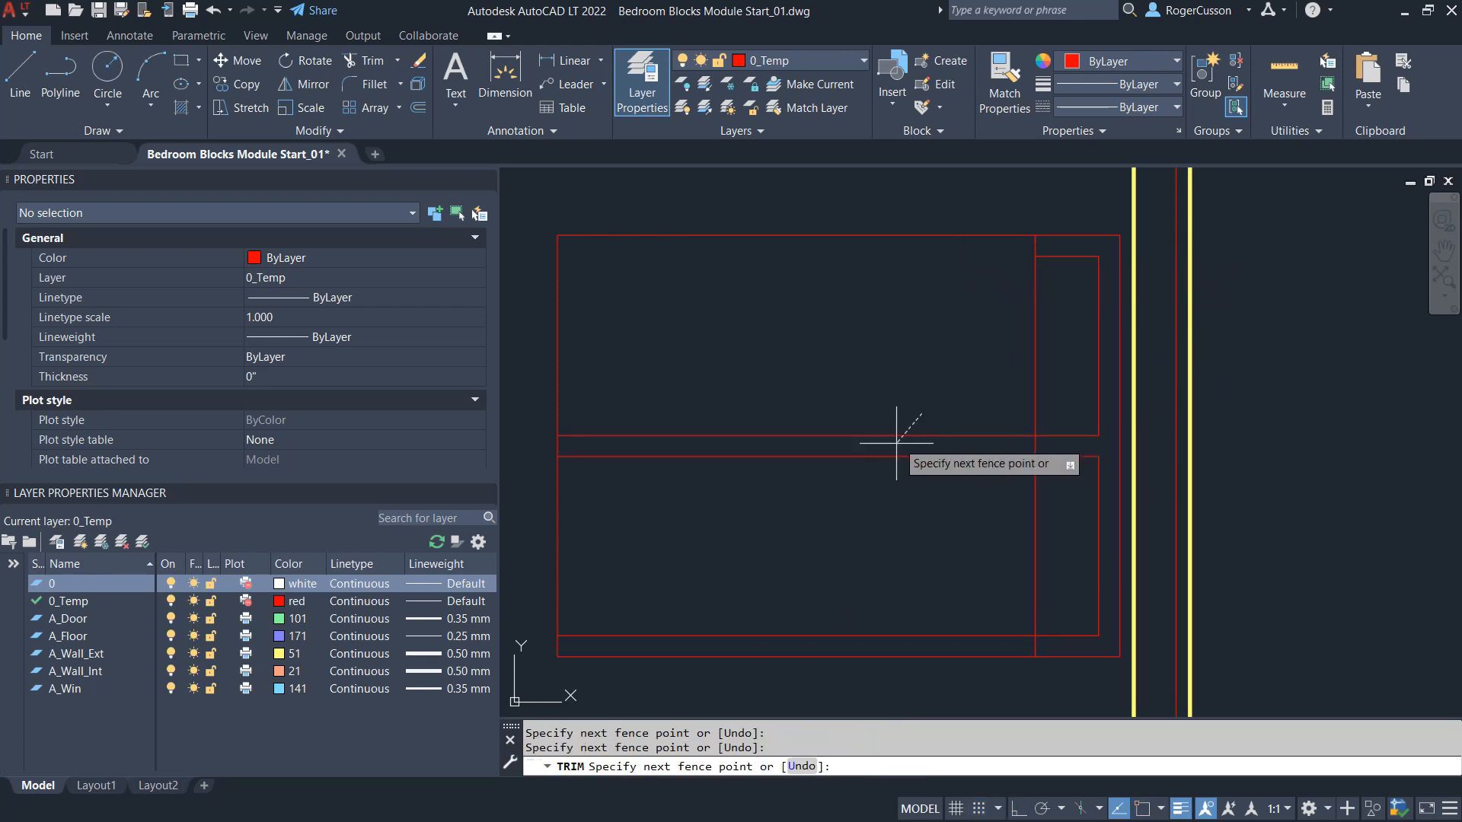
key("Return")
key("Escape")
Start a block definition named Bed_Queen with its base point at the midpoint of the bed's head edge
scroll(892, 505, "down", 2)
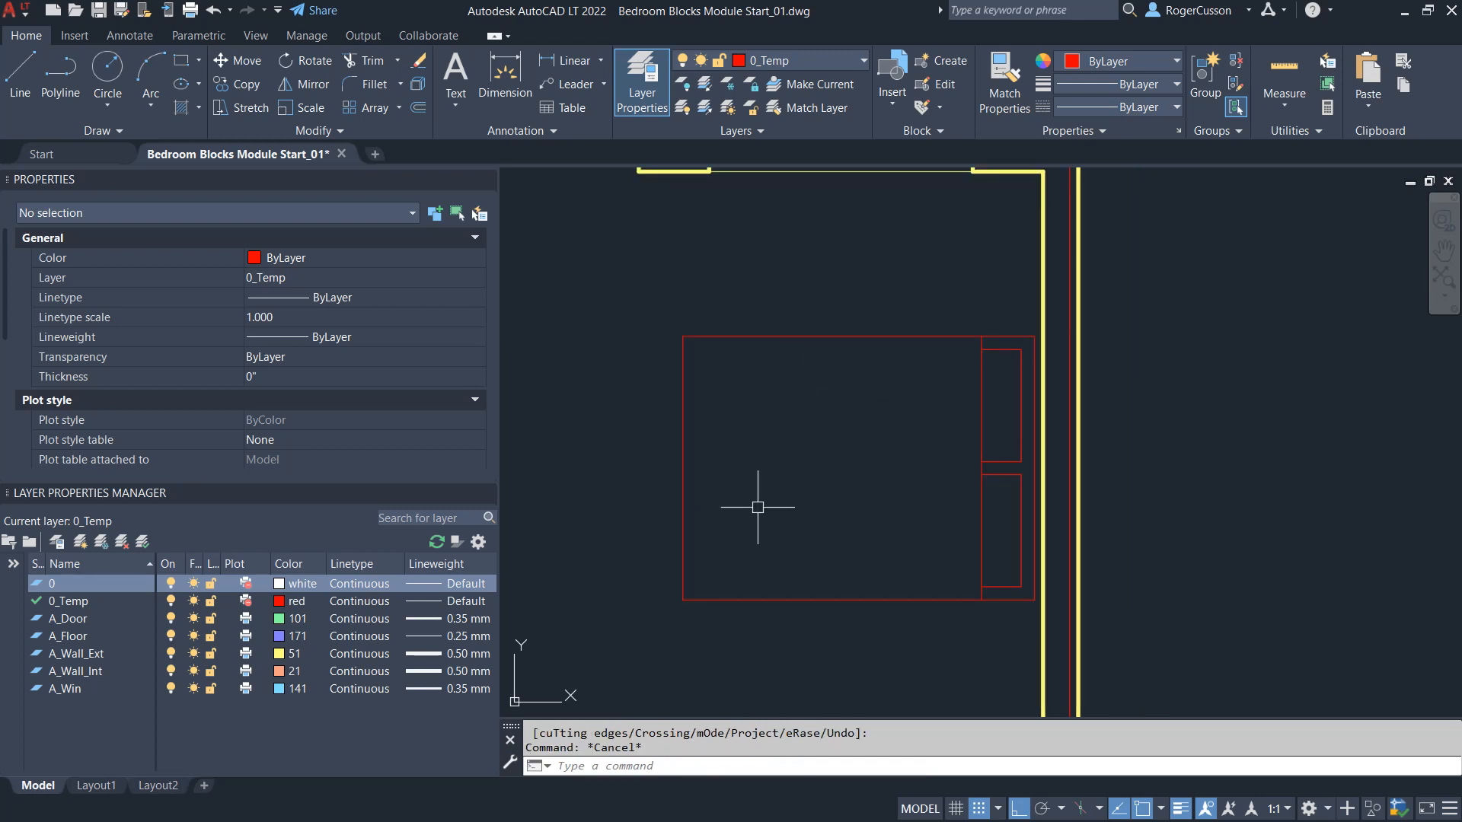
type("B")
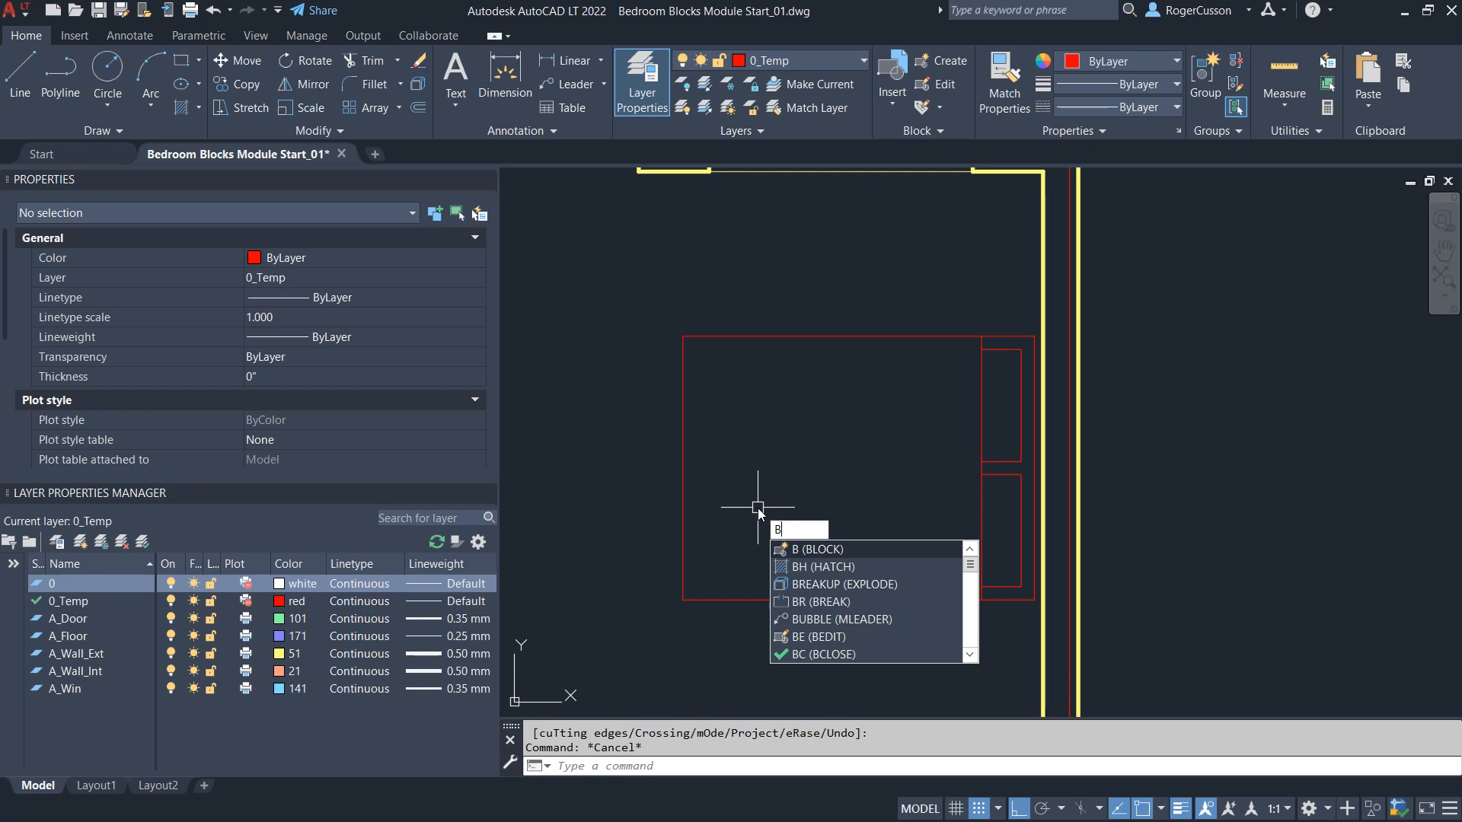
key("Return")
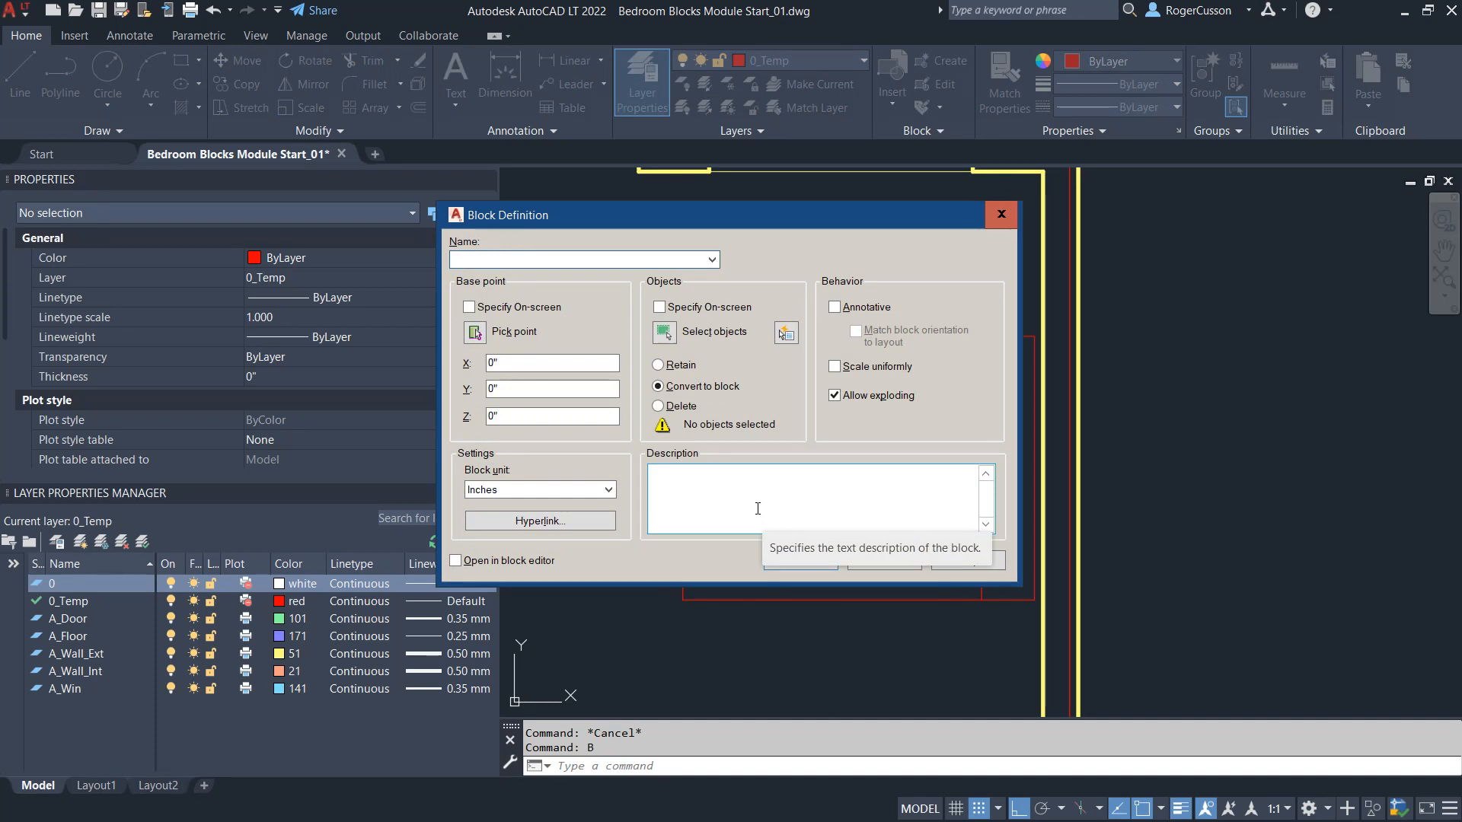
type("Bed_Queen")
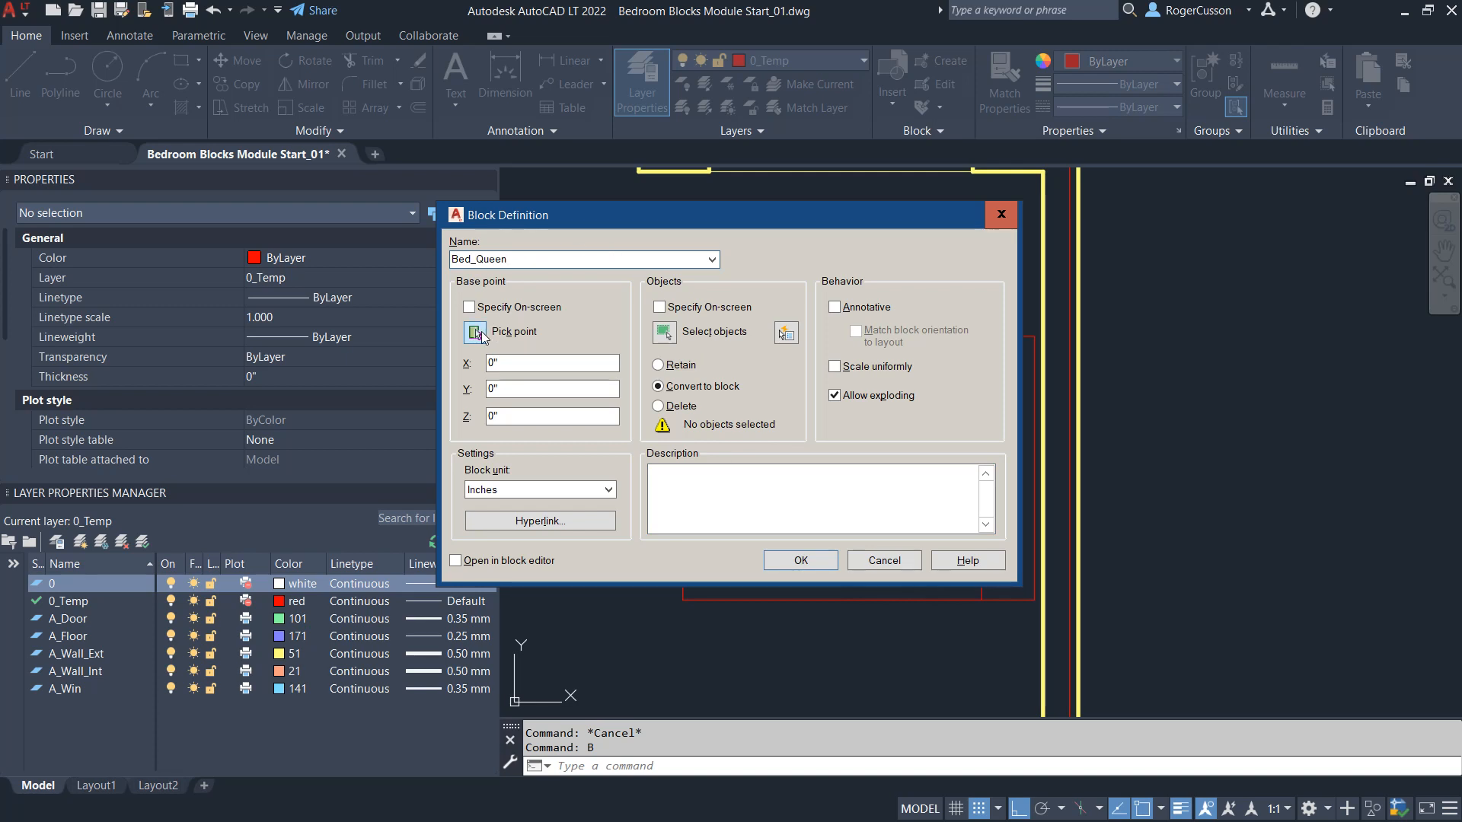
left_click(477, 333)
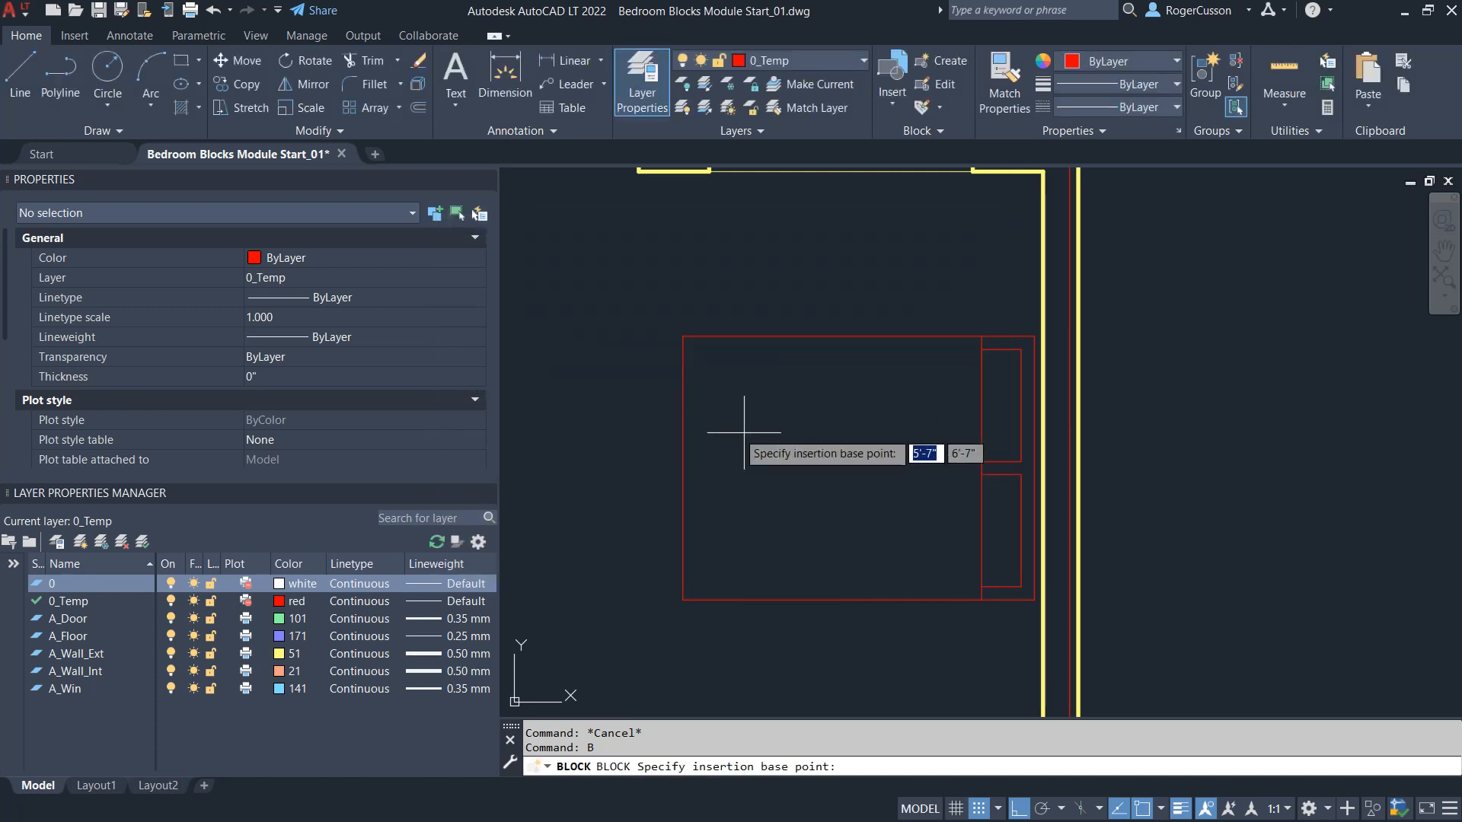
left_click(1034, 467)
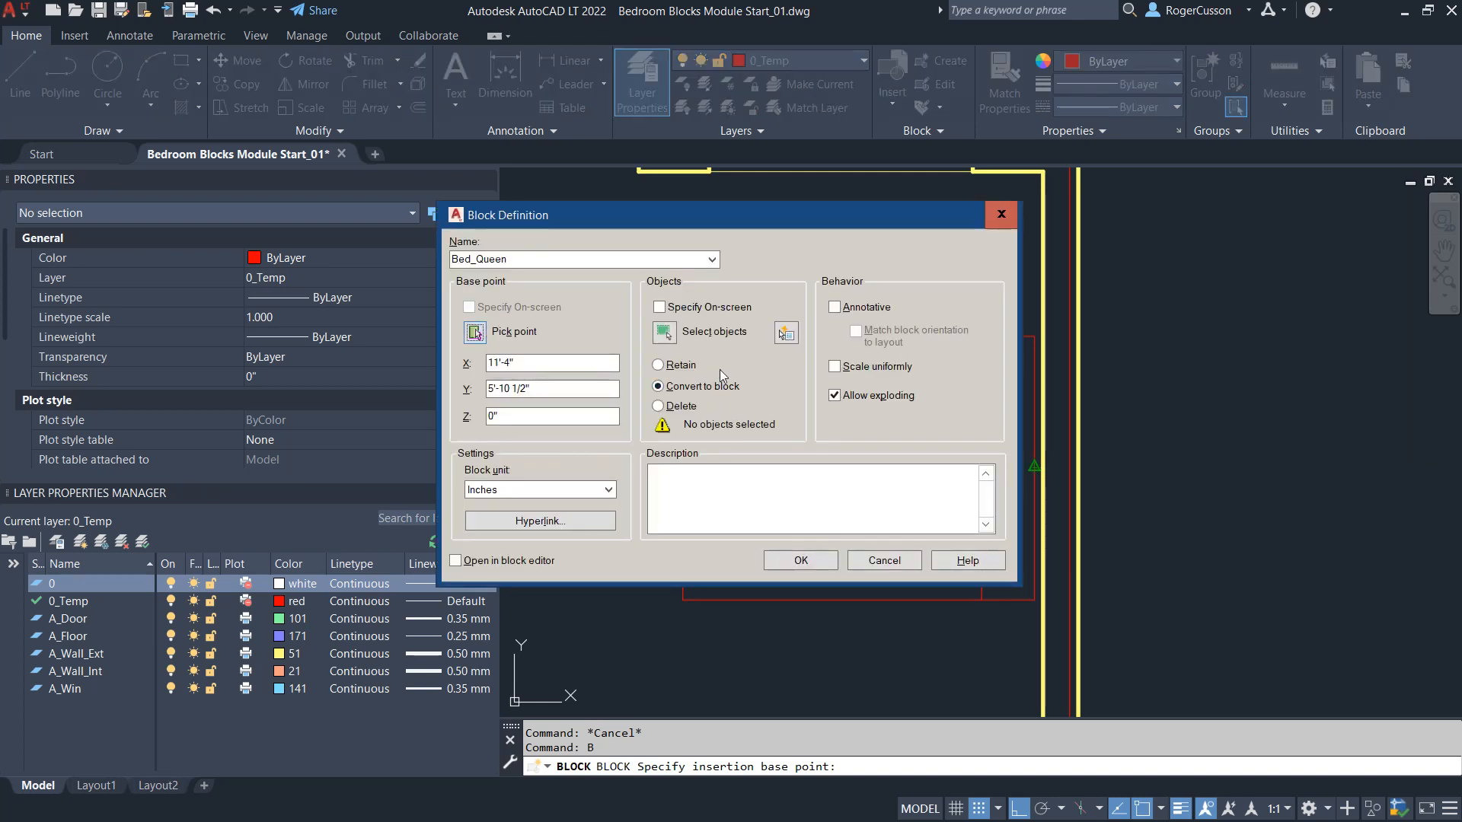
Select all the bed and pillow lines as the block's objects and create the block with the Convert to block option
left_click(668, 332)
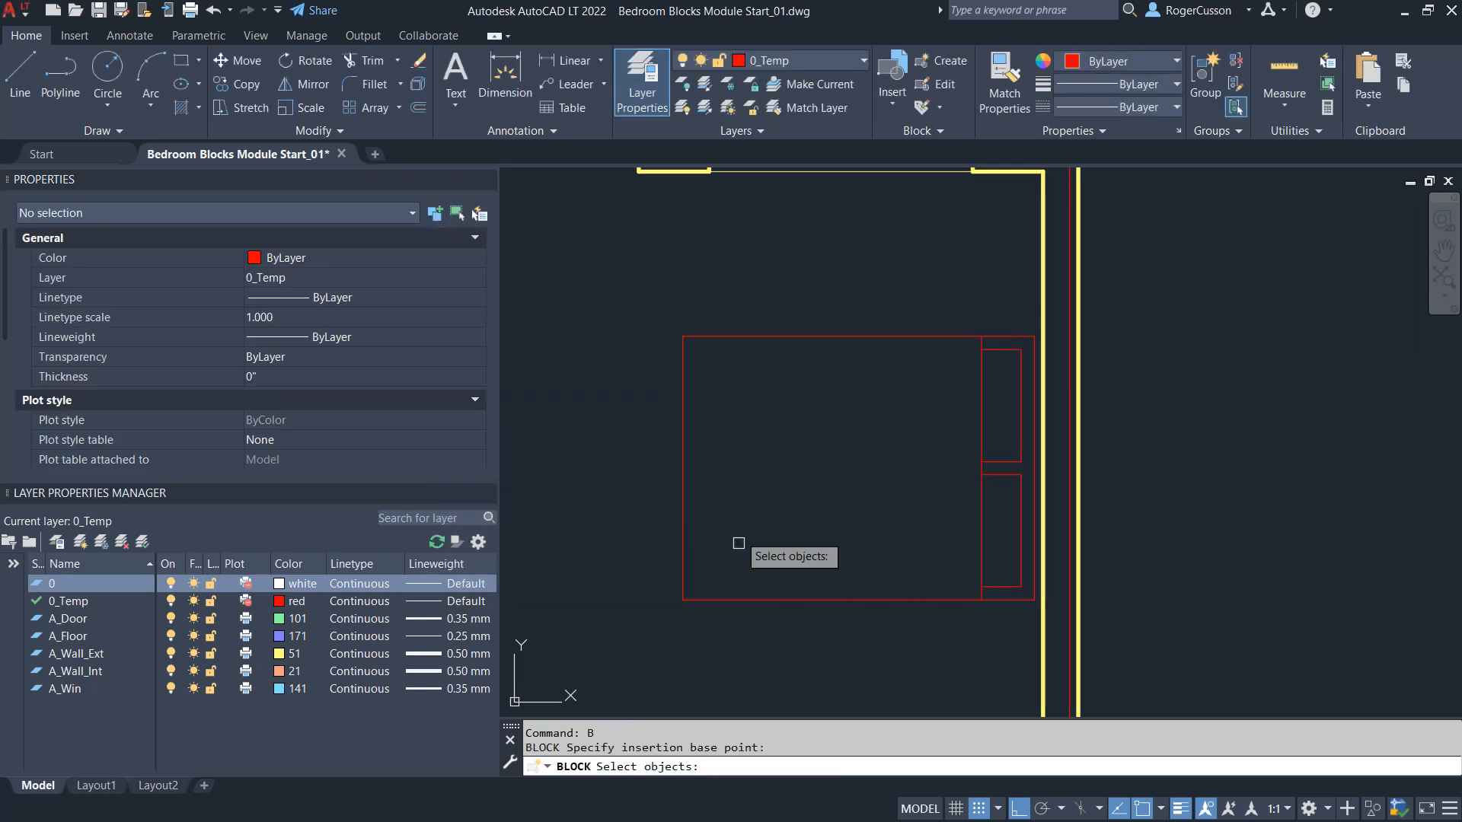
left_click(624, 641)
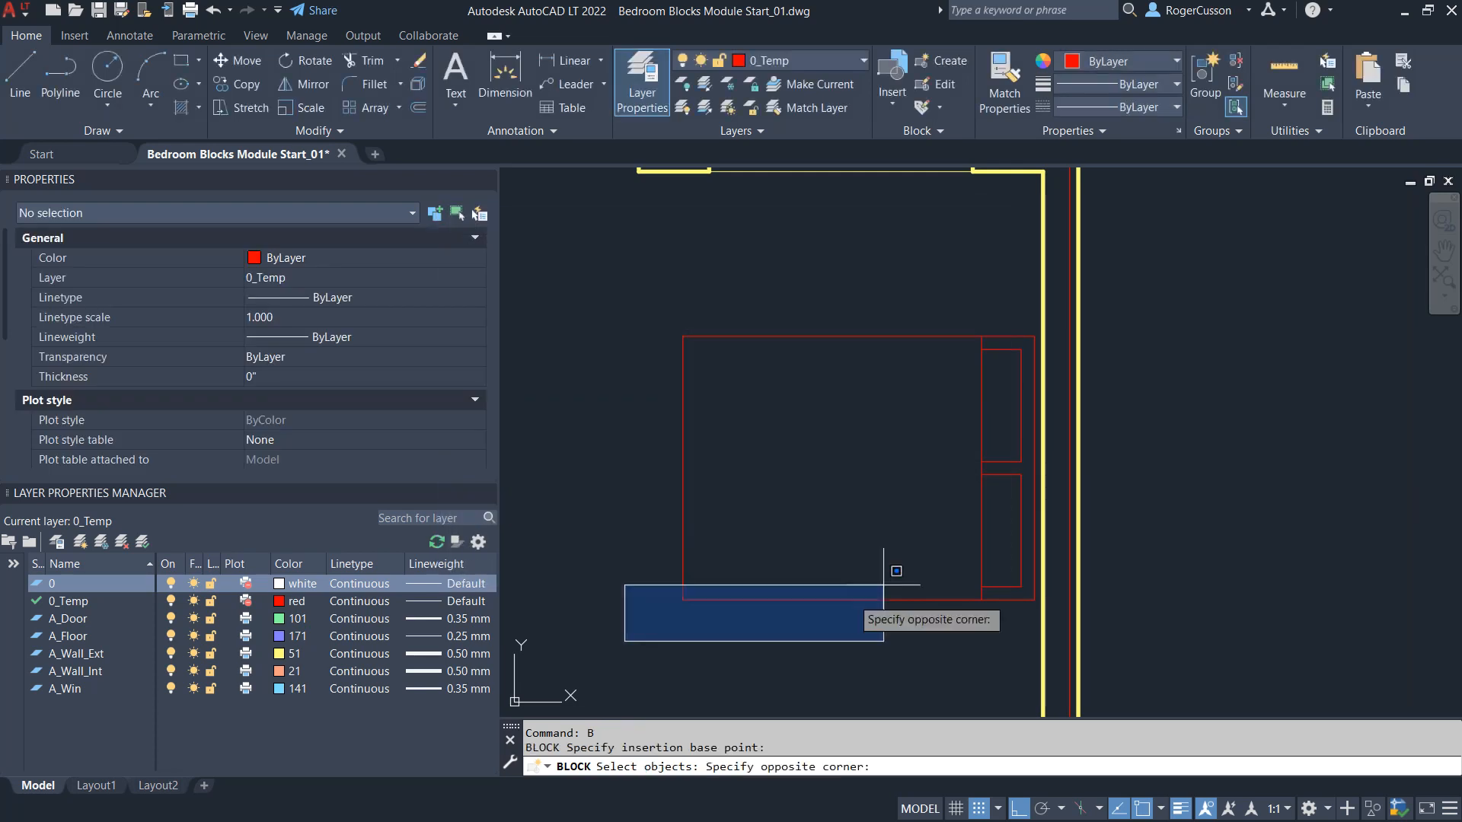
left_click(1119, 308)
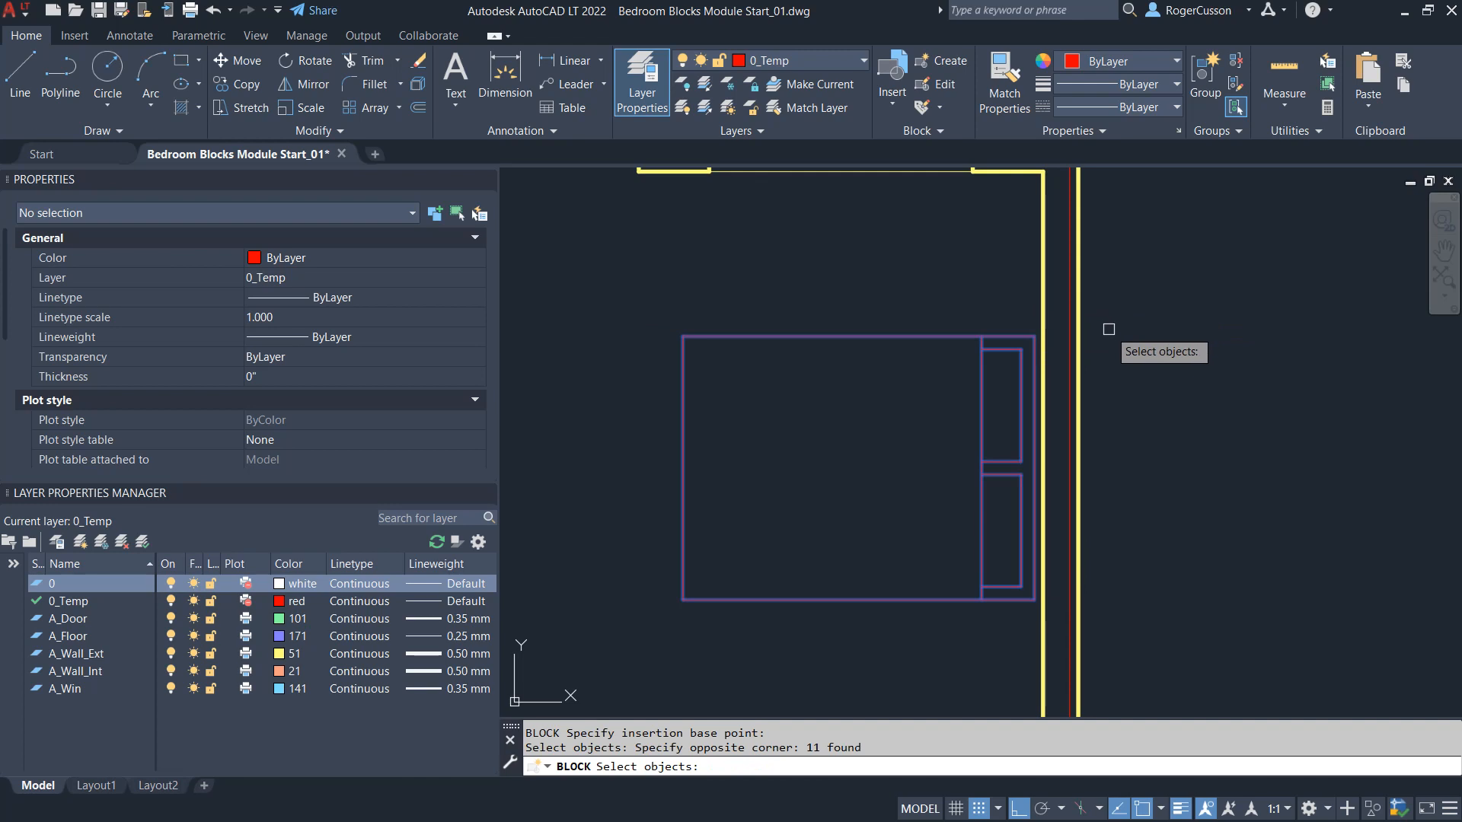
key("Return")
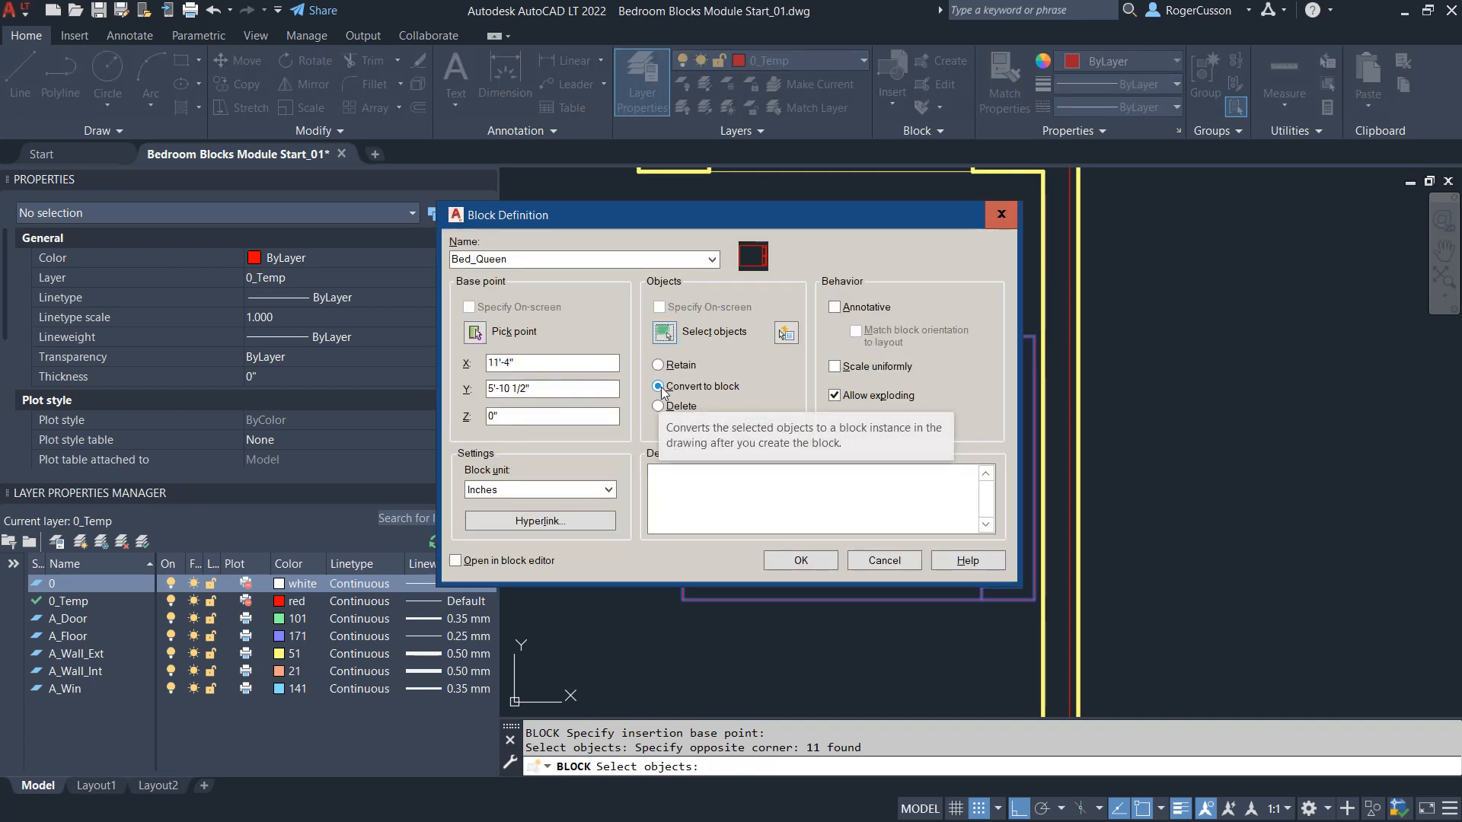
left_click(801, 561)
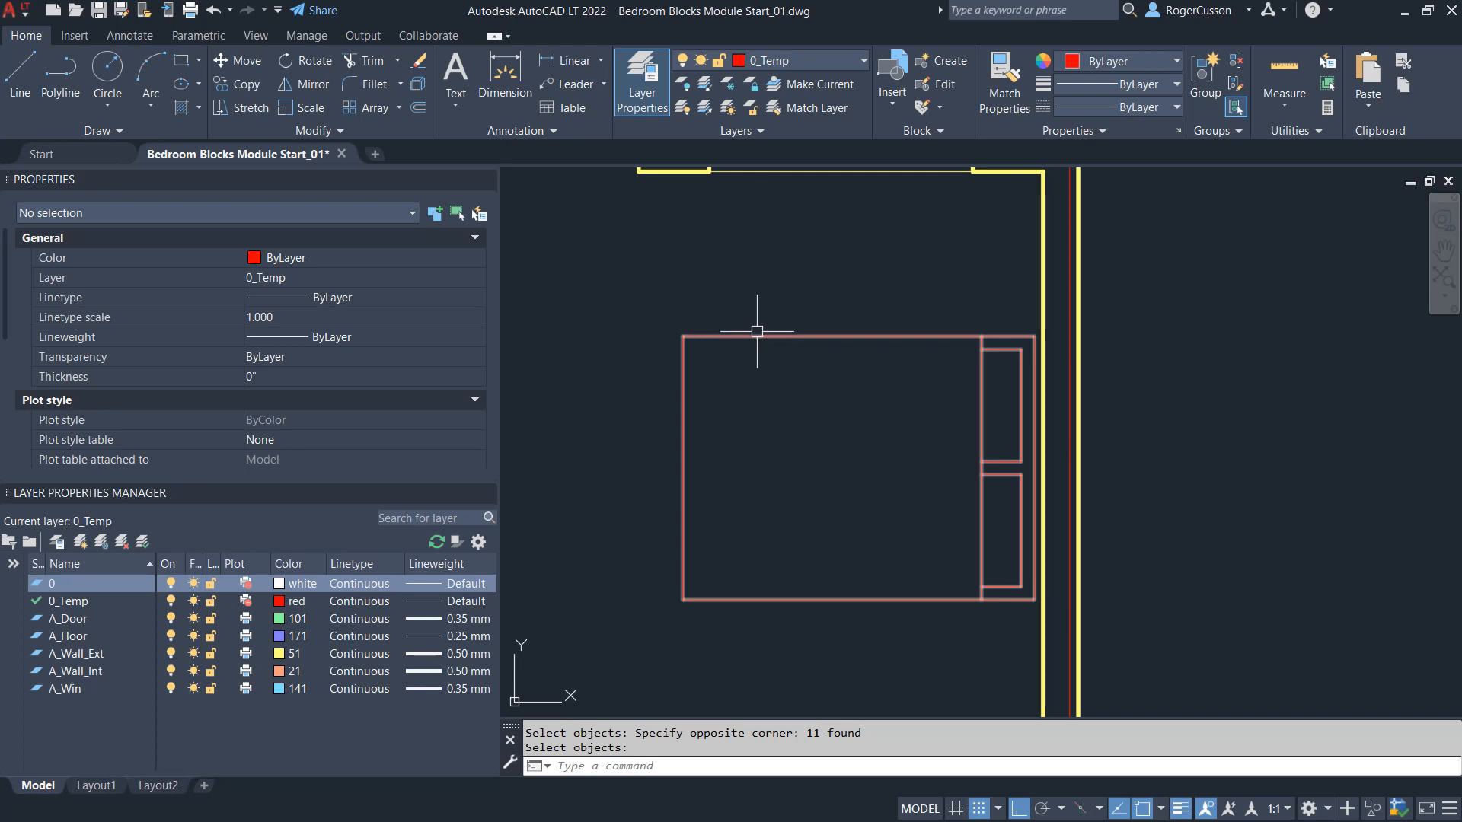
Inspect the bed block's properties, including its block name and layer
left_click(752, 336)
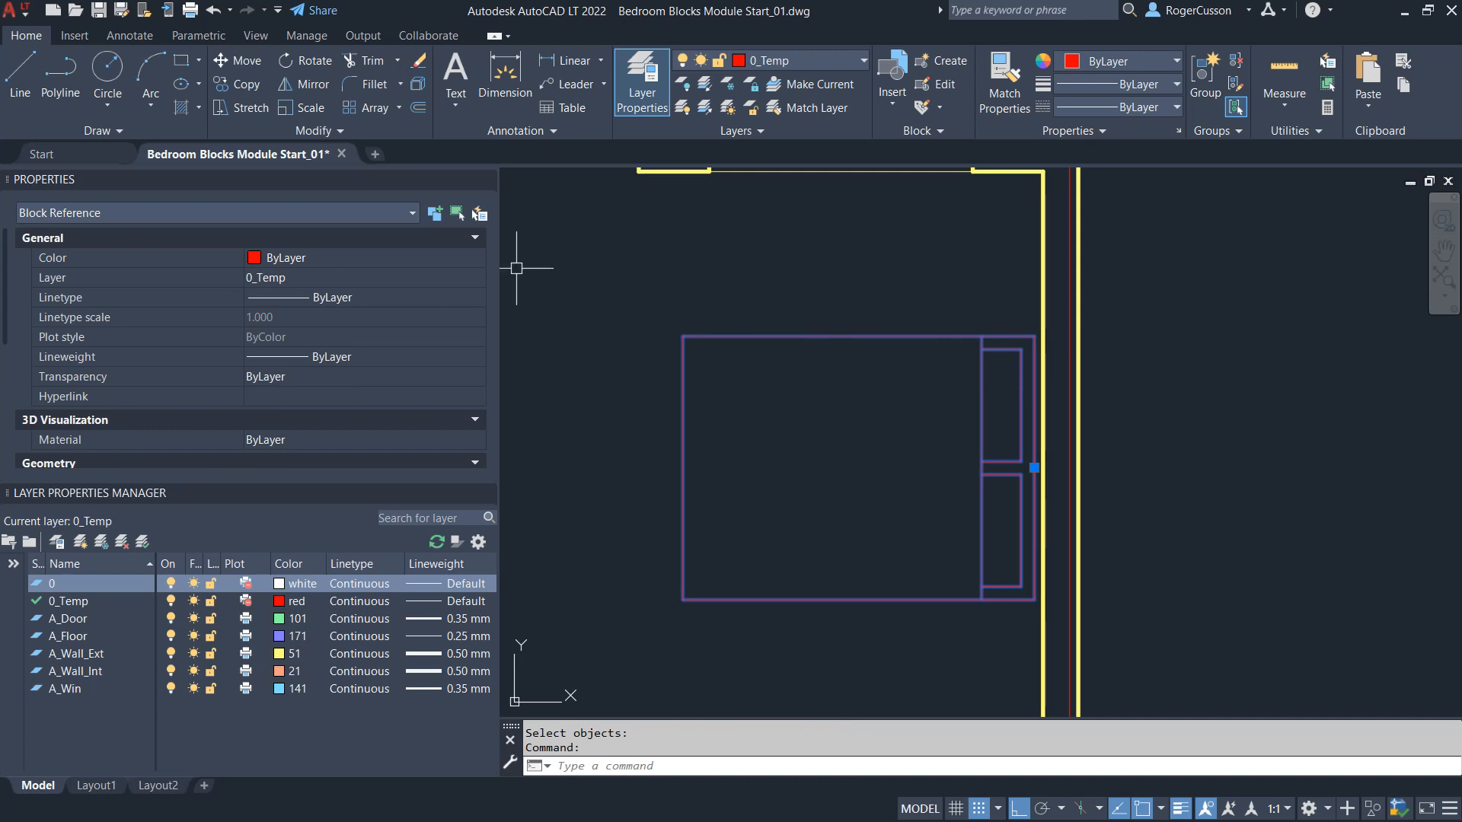
scroll(158, 367, "down", 5)
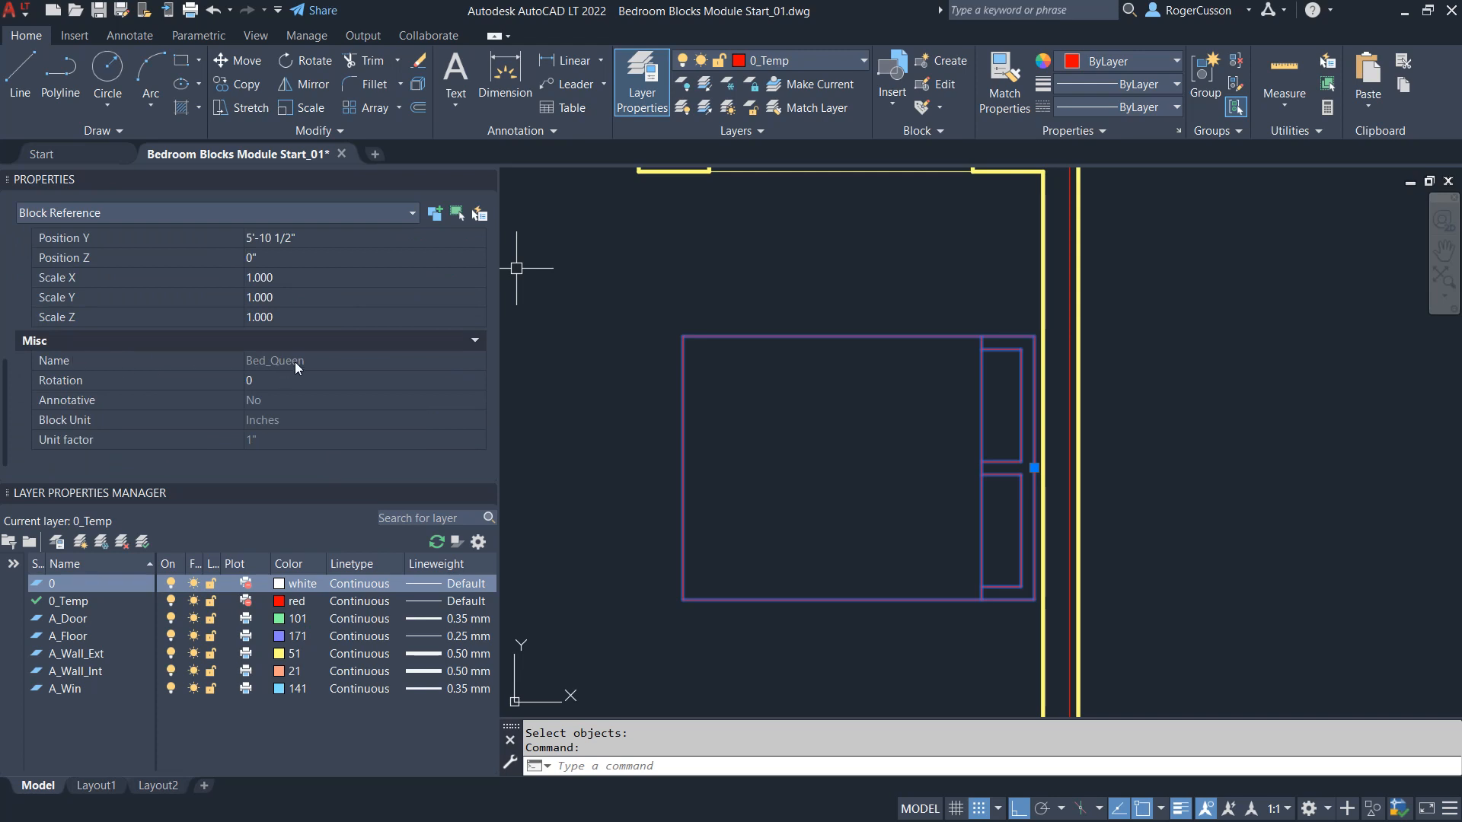
key("Escape")
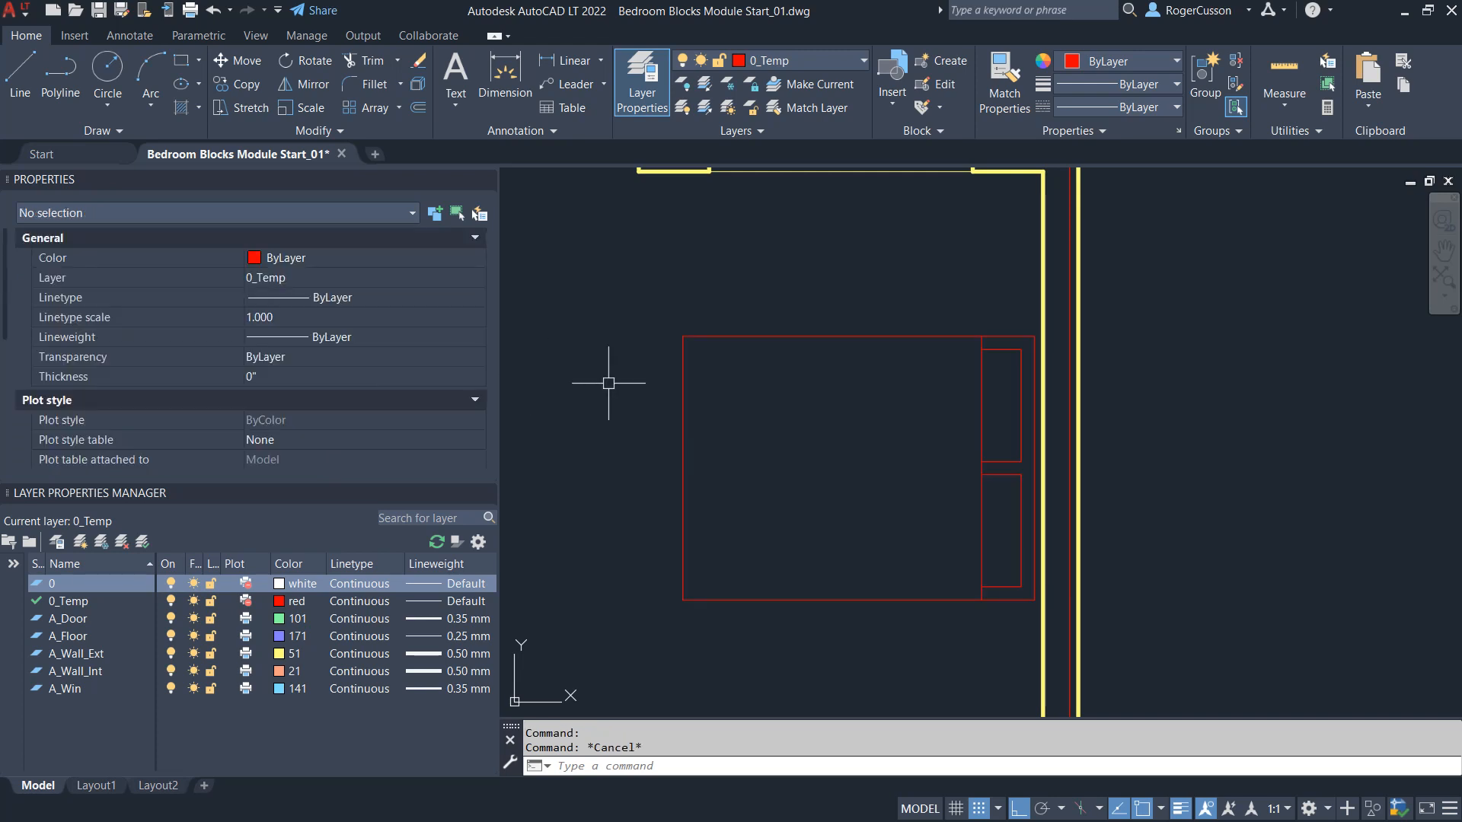
left_click(682, 376)
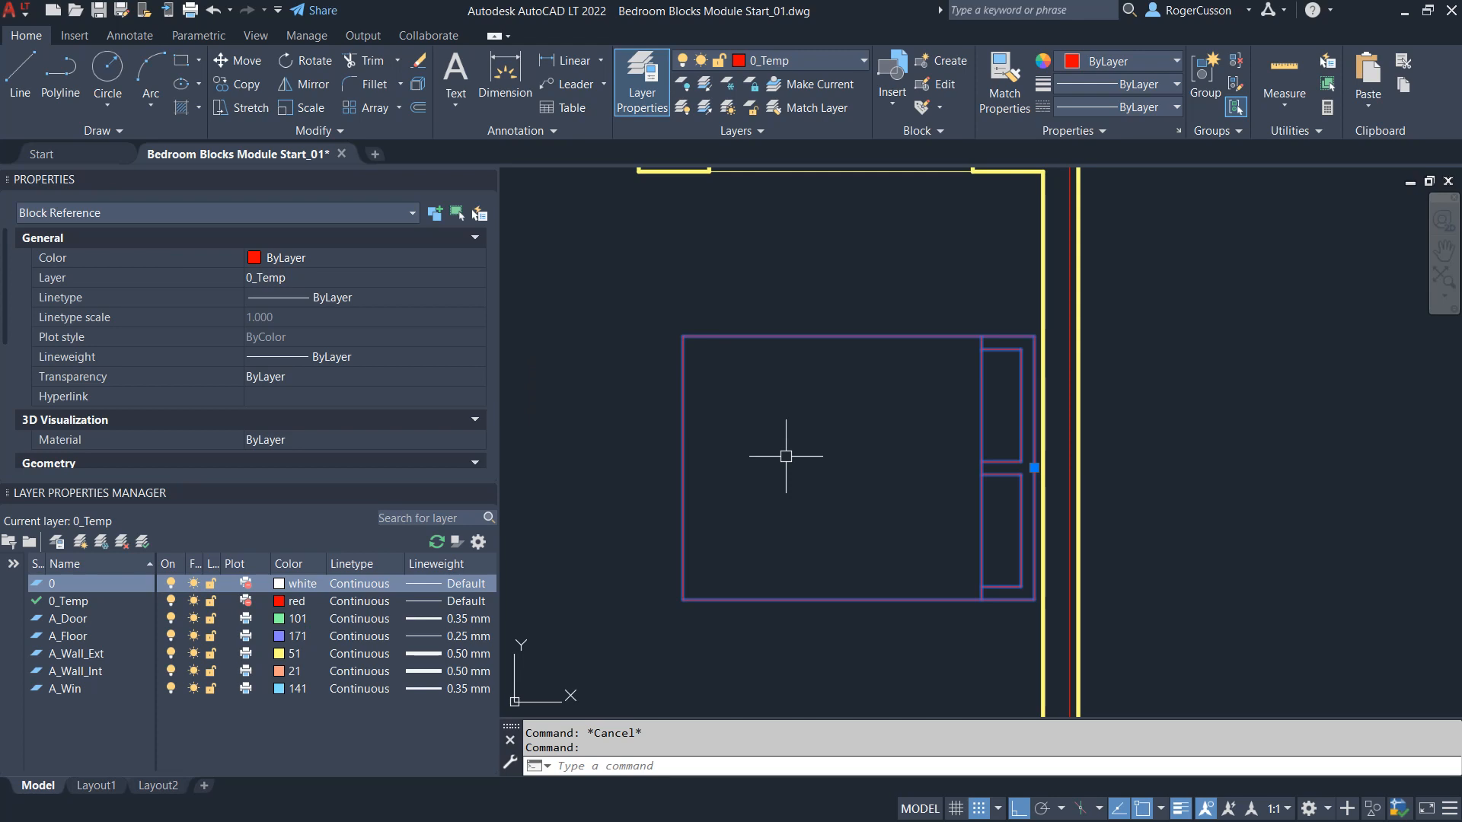
key("Escape")
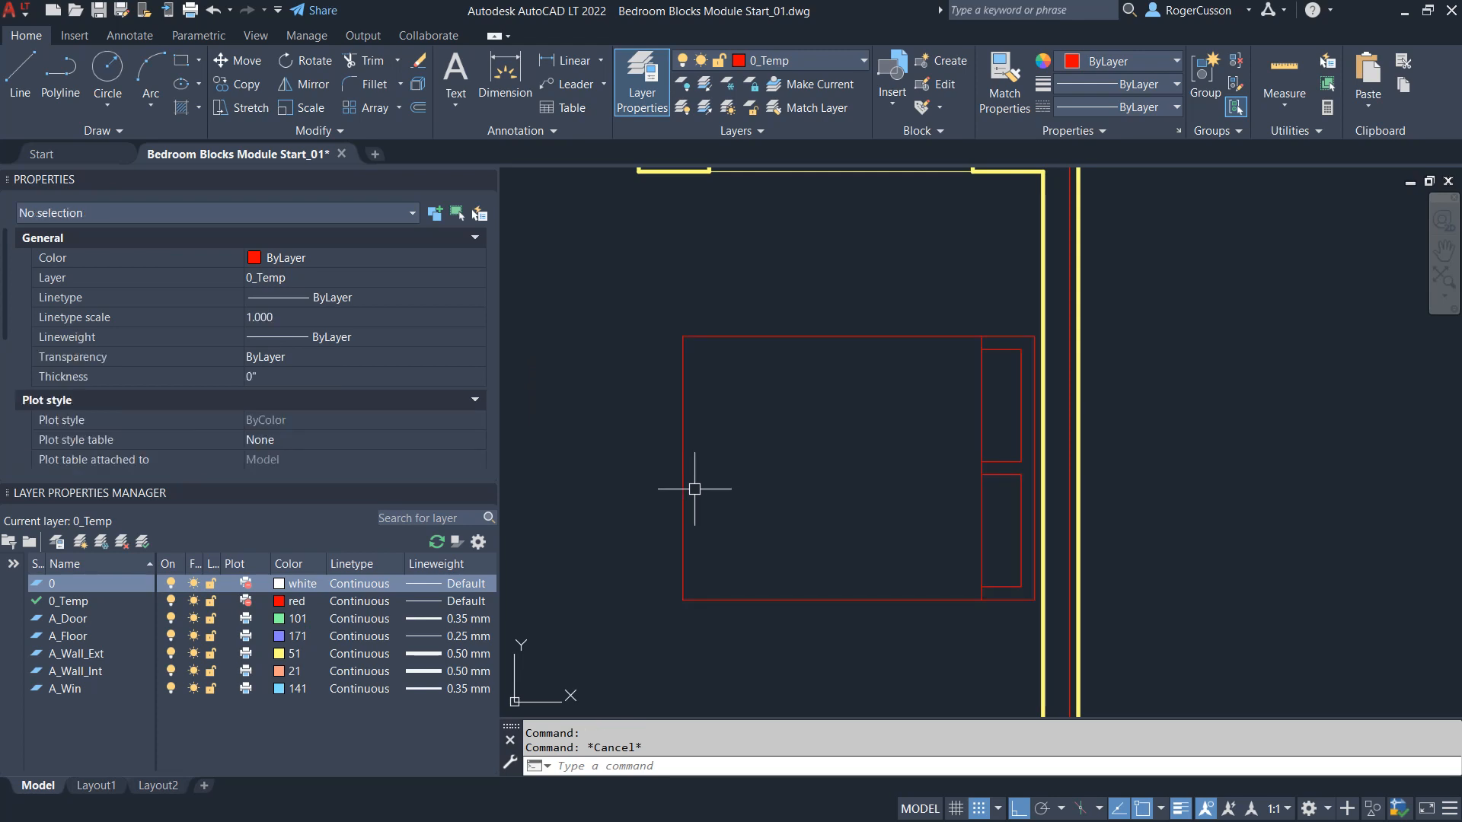
Make layer 0 current and switch layer 0_Temp off and back on to test the bed's visibility
double_click(51, 584)
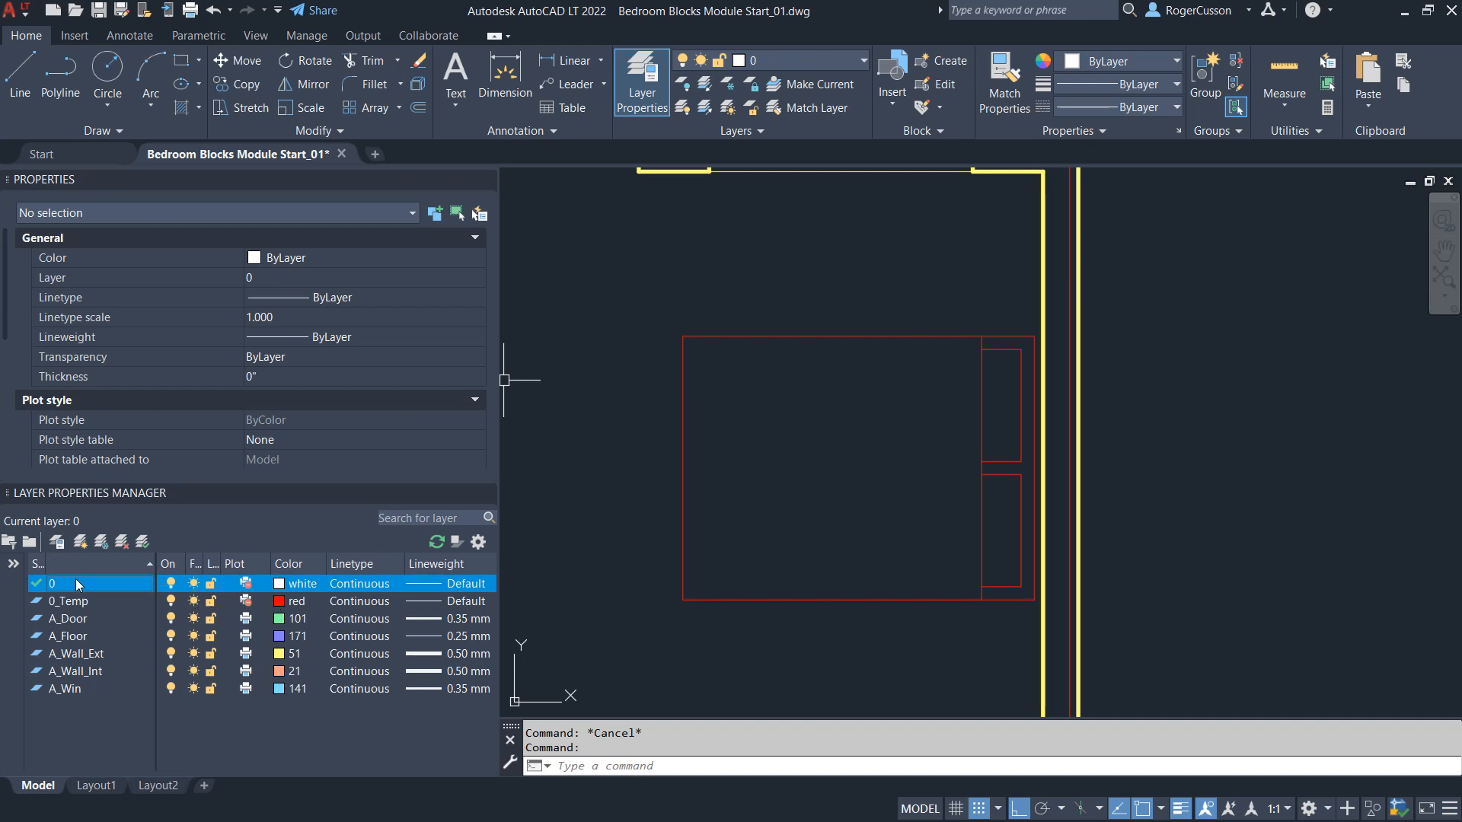
left_click(170, 603)
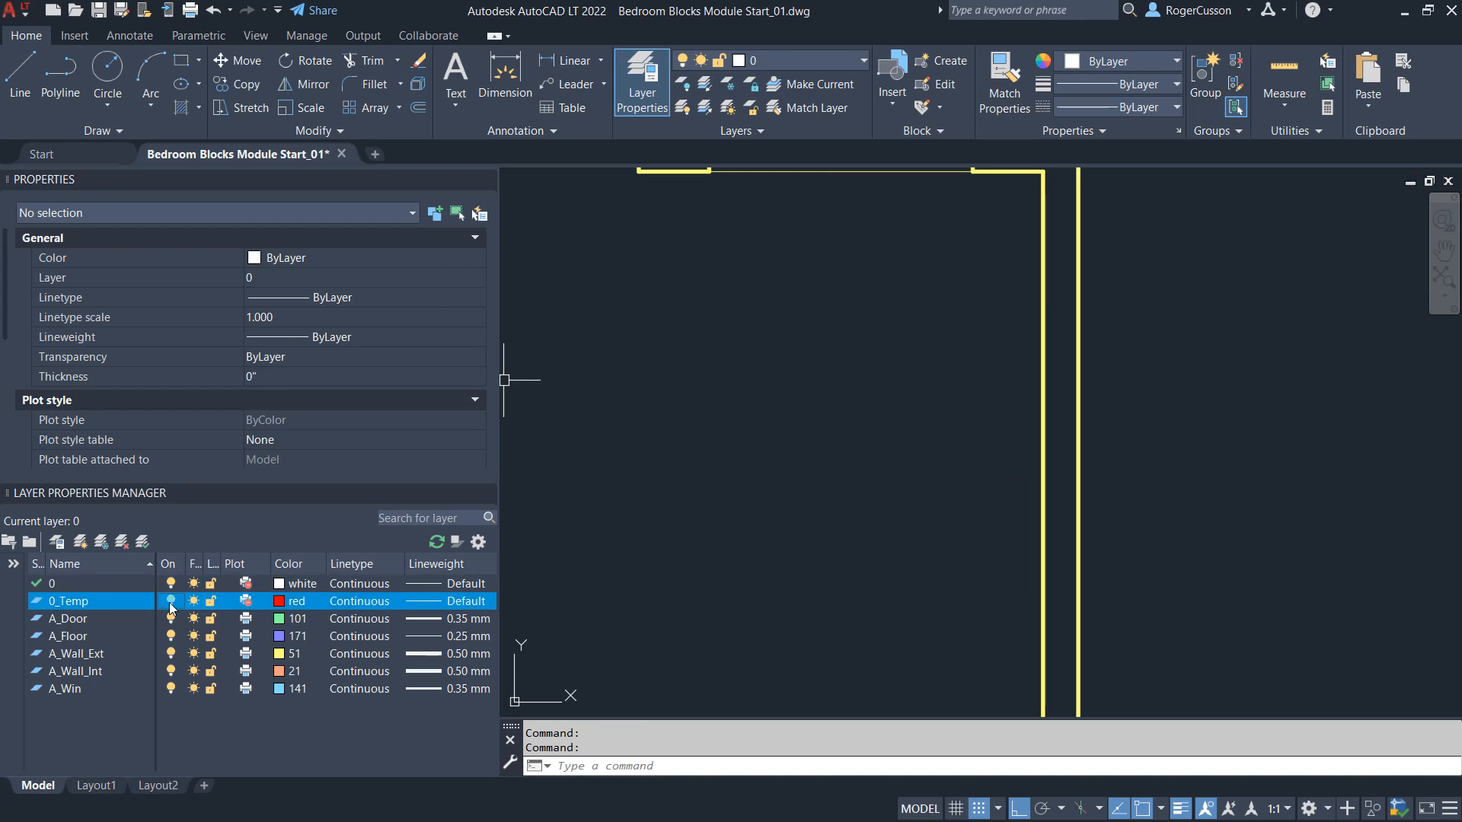
left_click(170, 603)
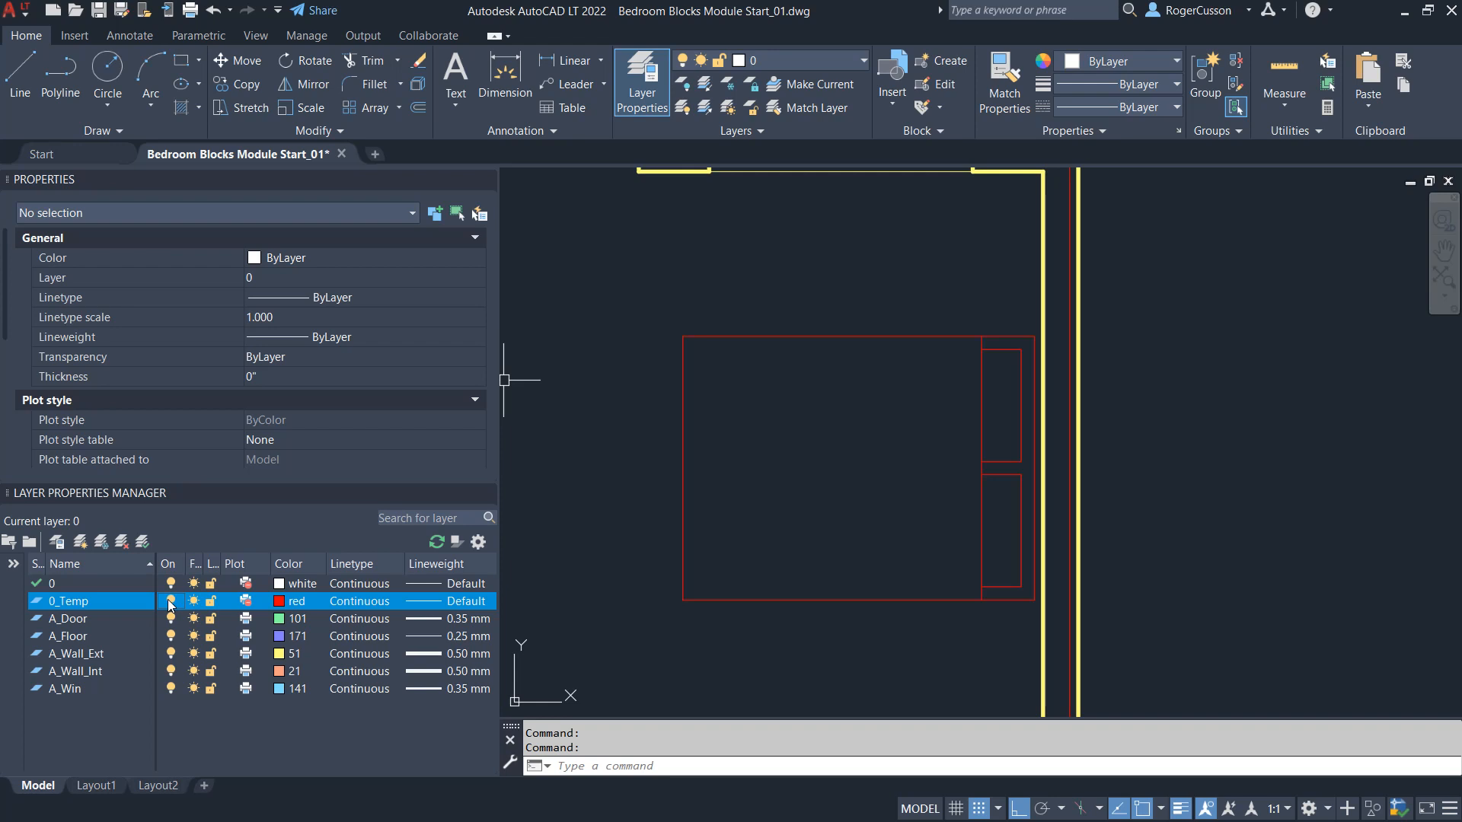
Check which layer the bed block is assigned to
left_click(737, 335)
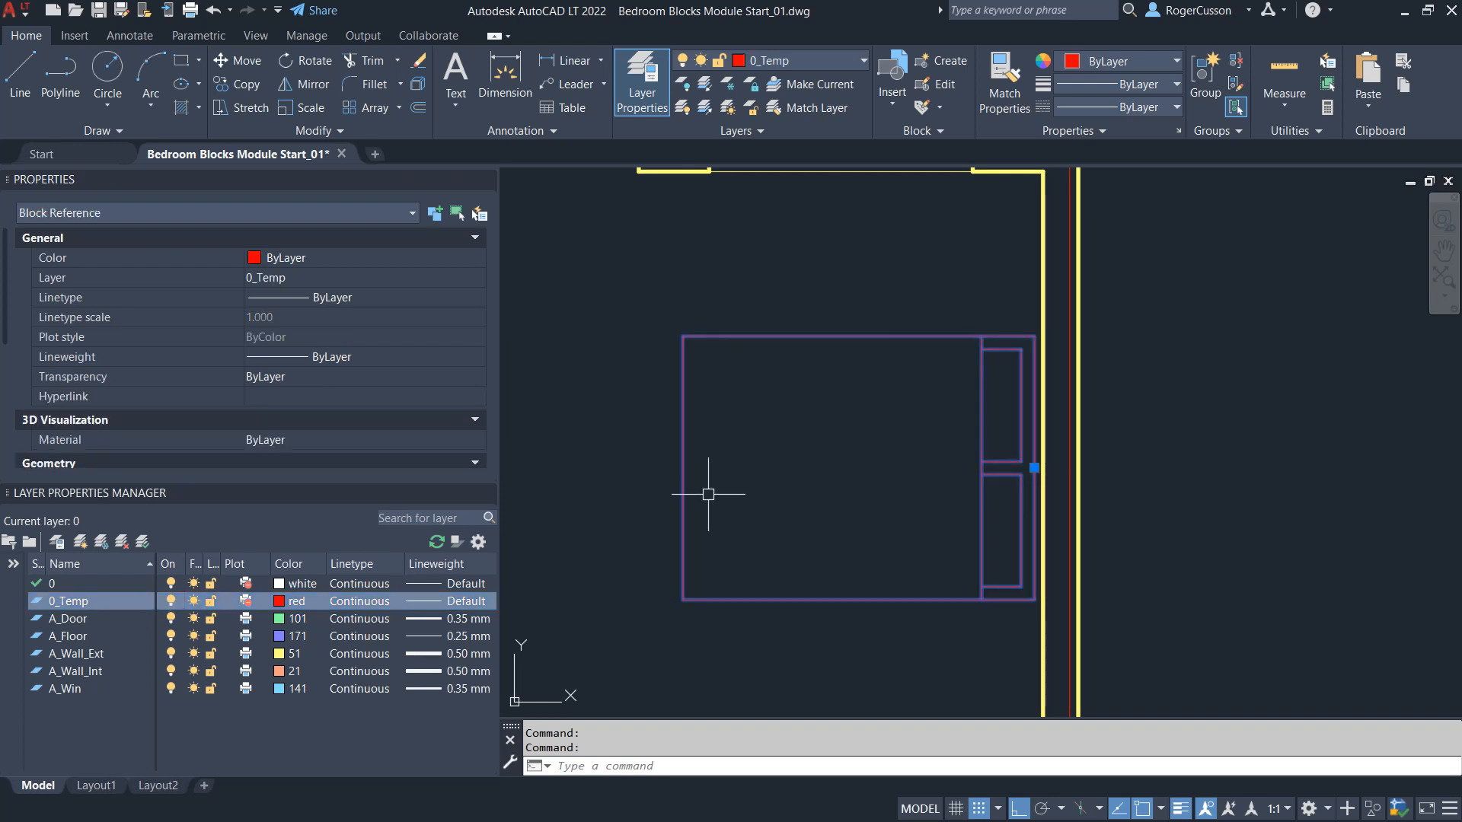
key("Escape")
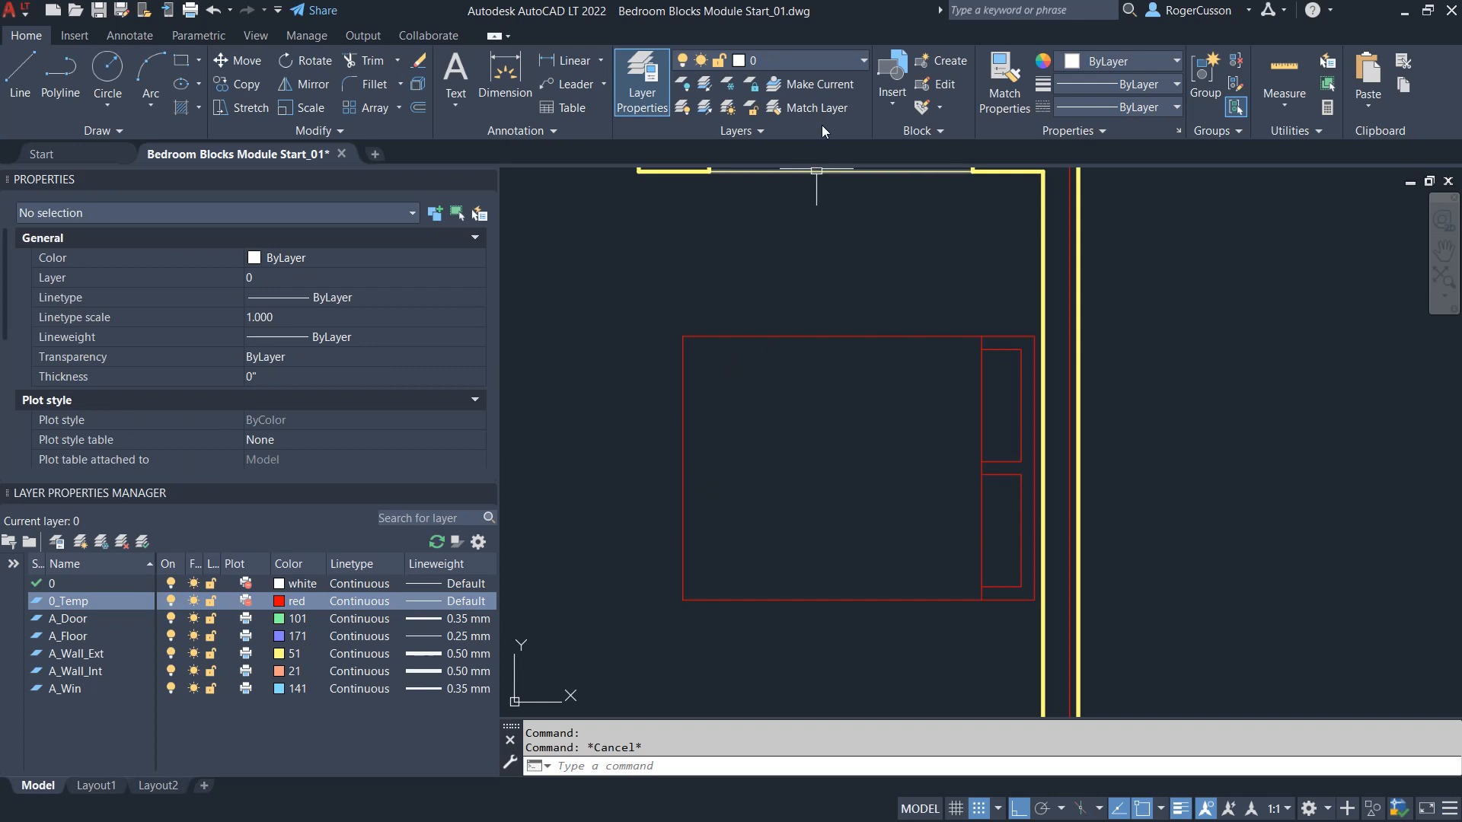
left_click(776, 336)
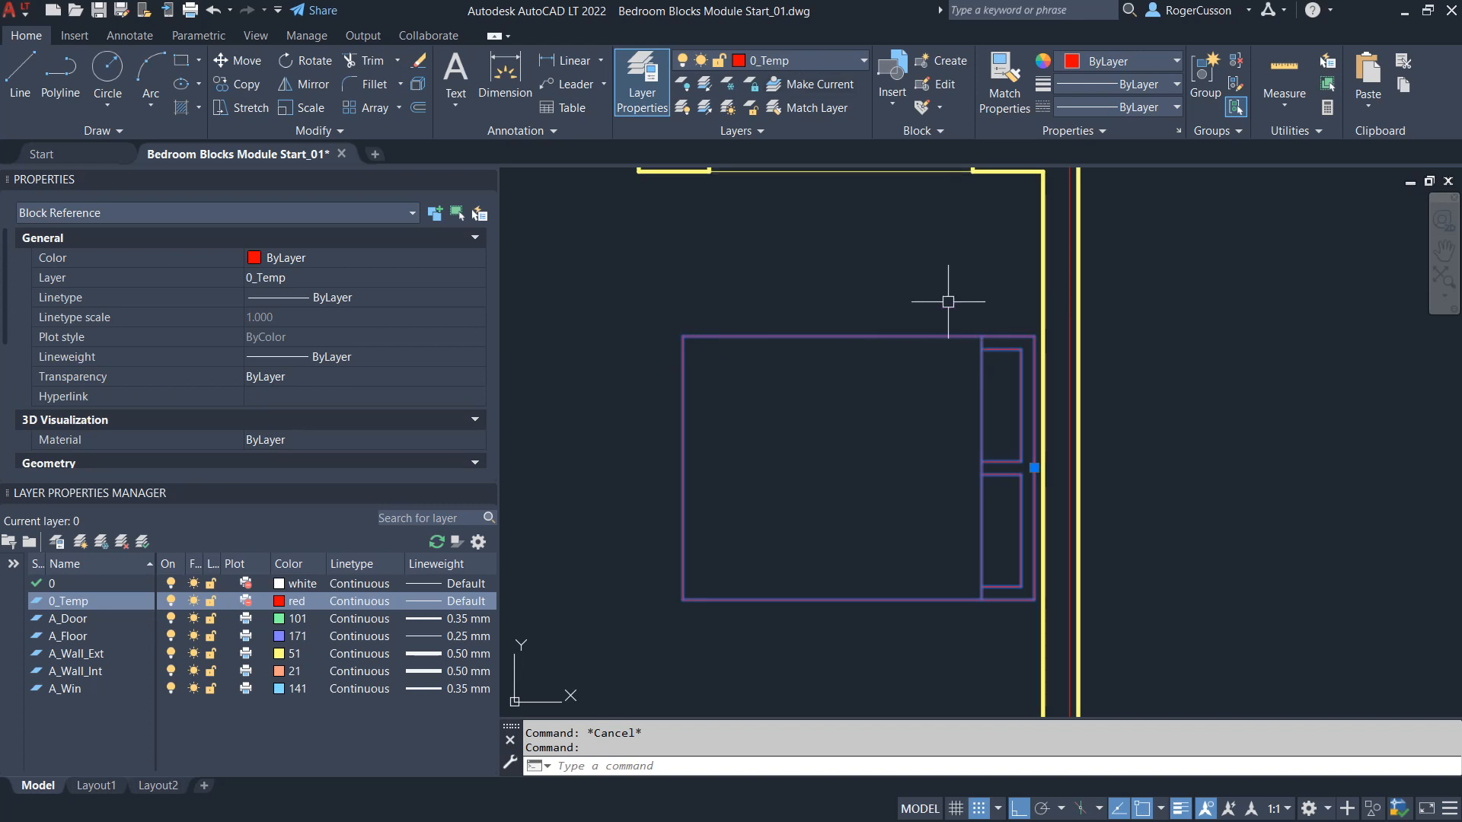
key("Escape")
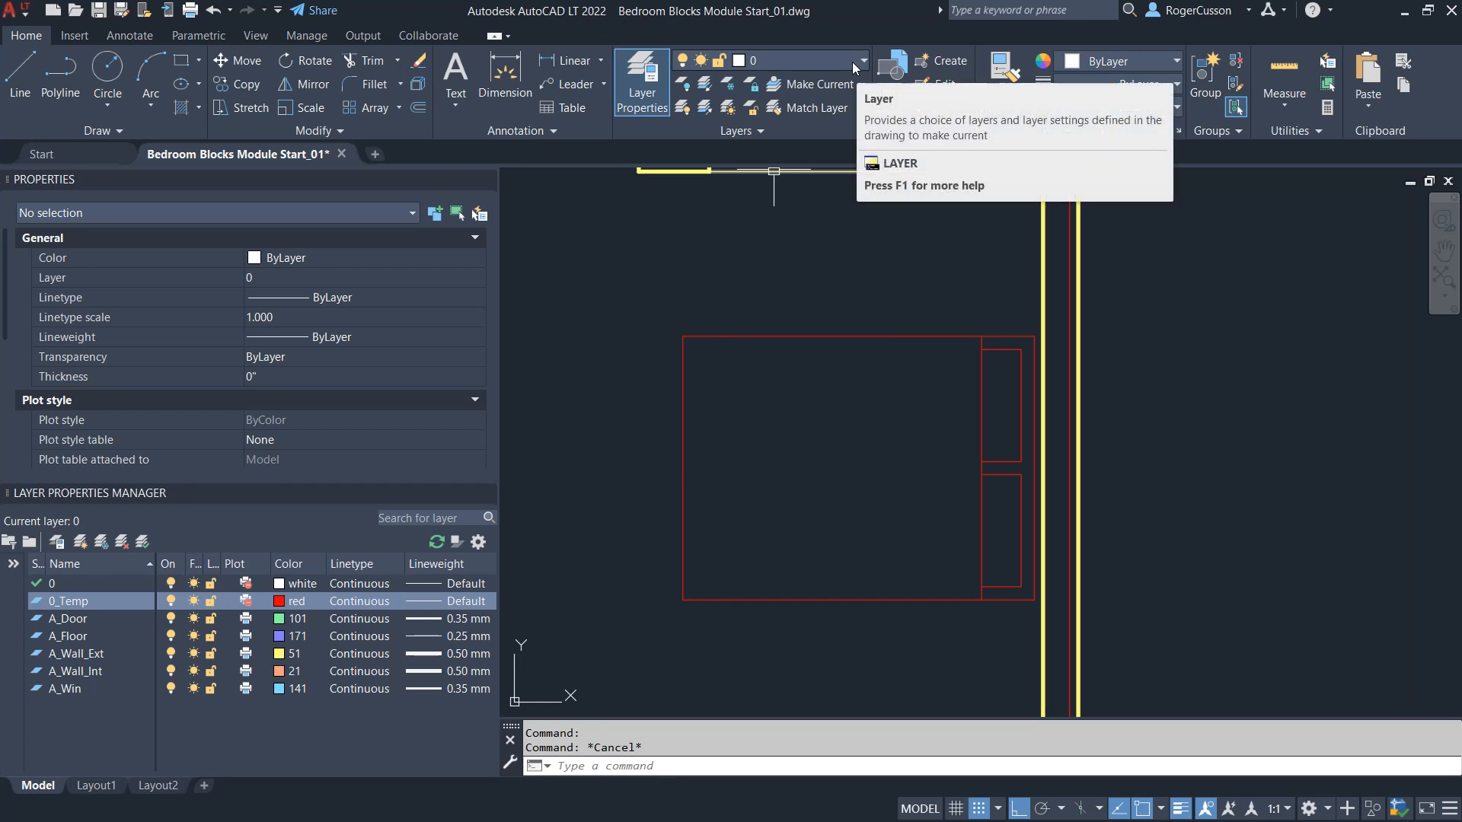
Create a layer named A_Furn with plotting enabled and color 252
left_click(81, 542)
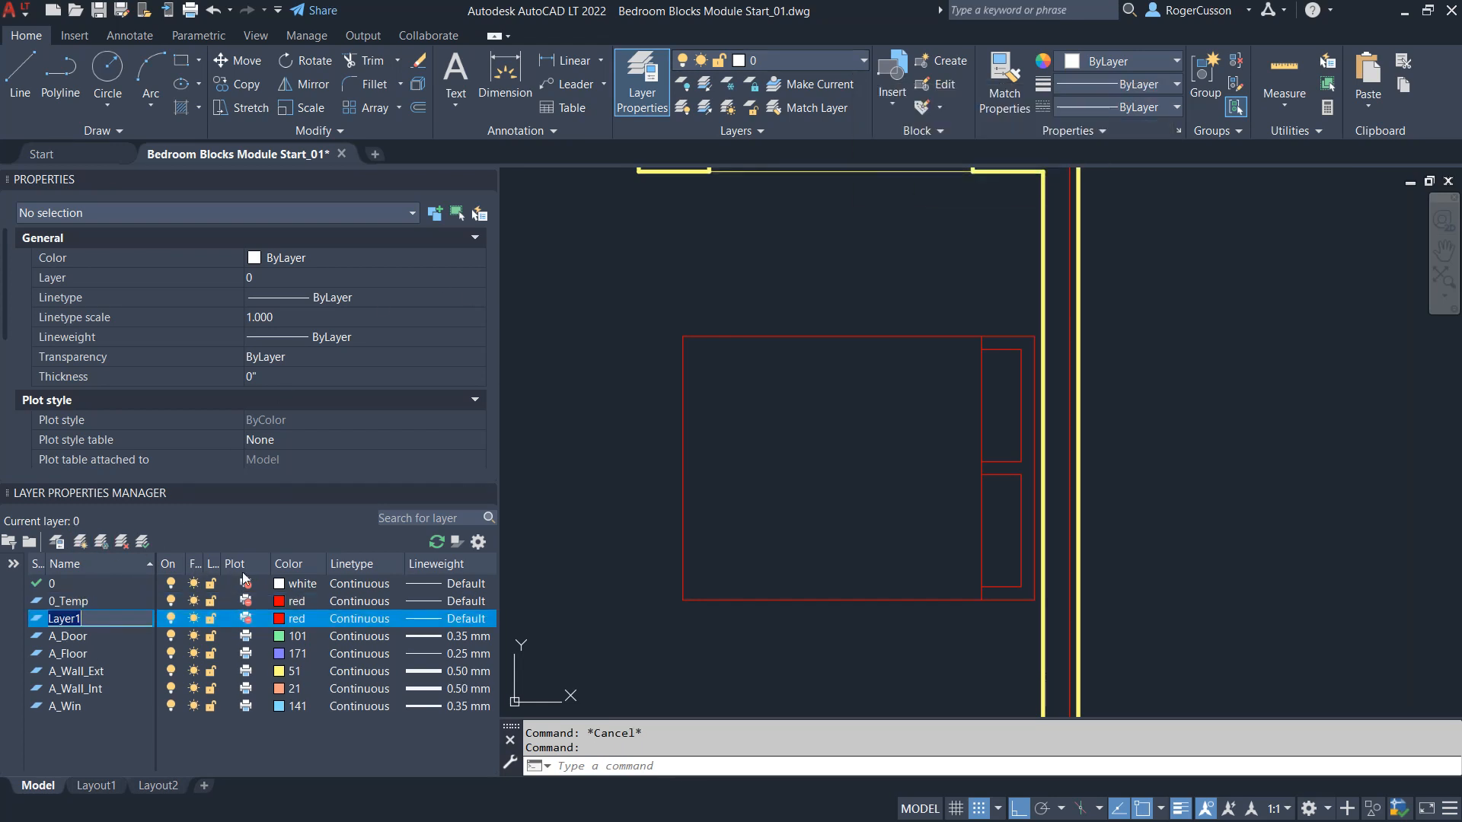
type("A_Furn")
left_click(245, 619)
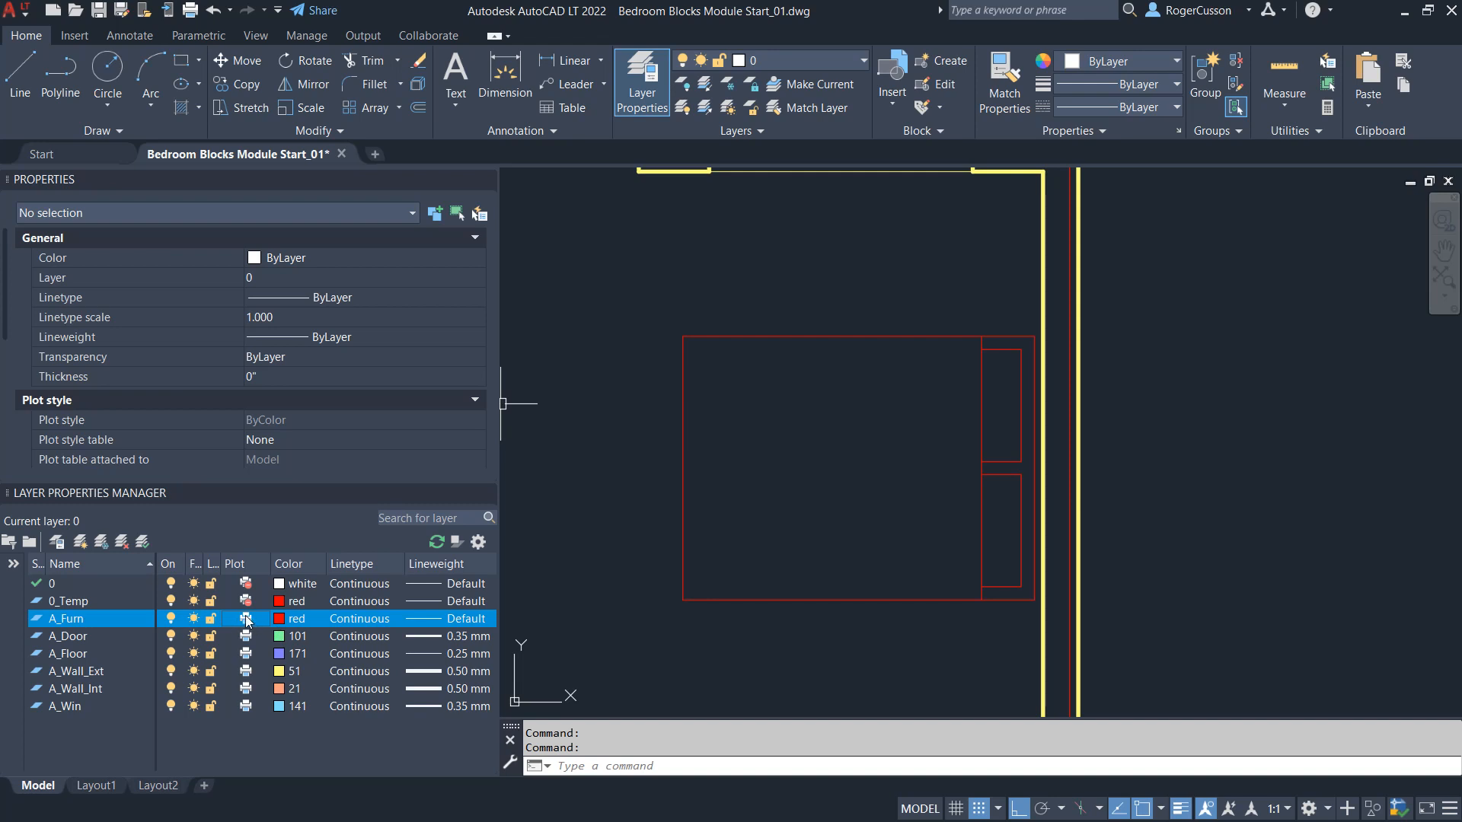
left_click(280, 619)
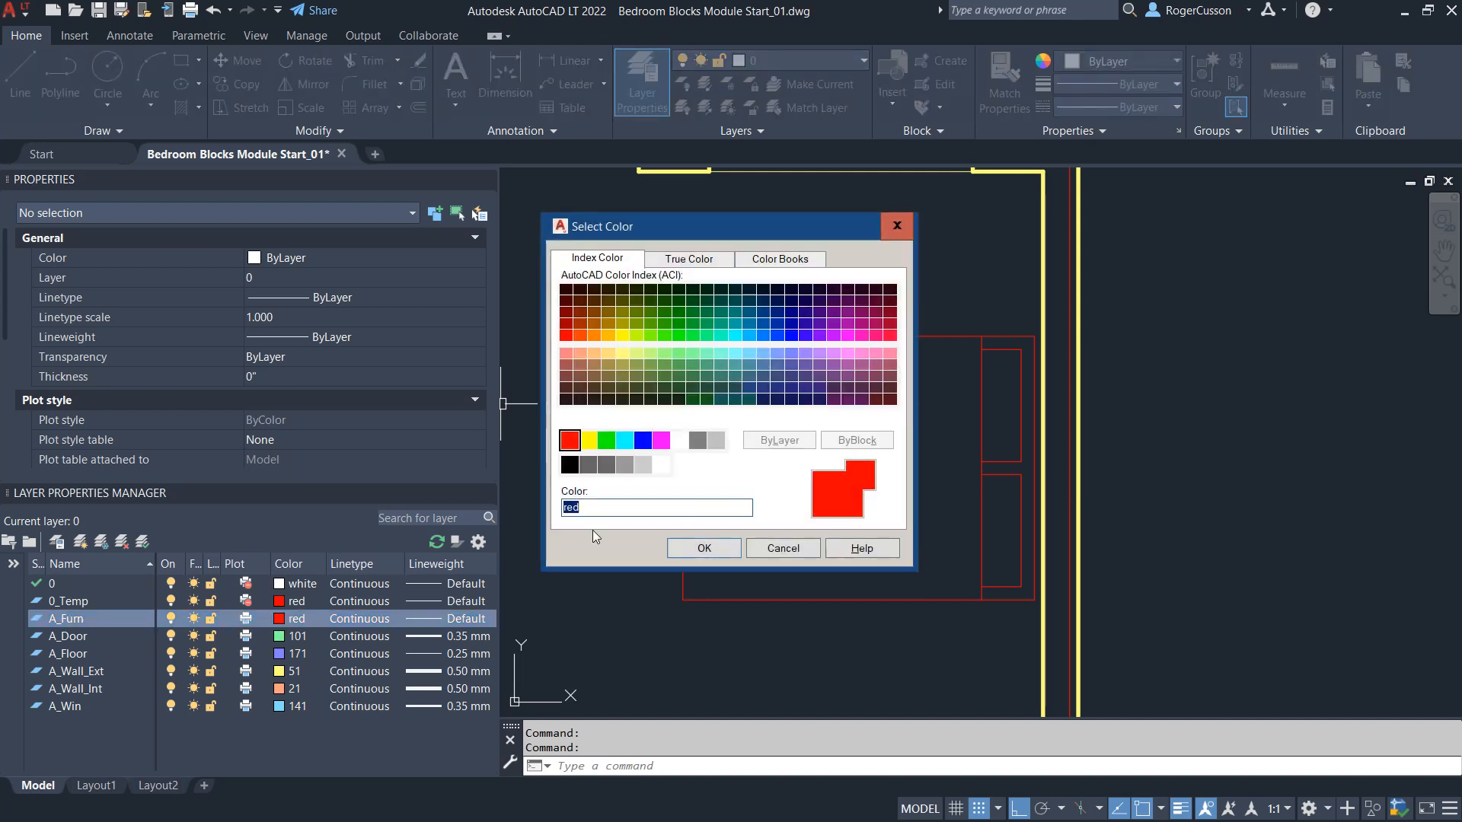
left_click(613, 465)
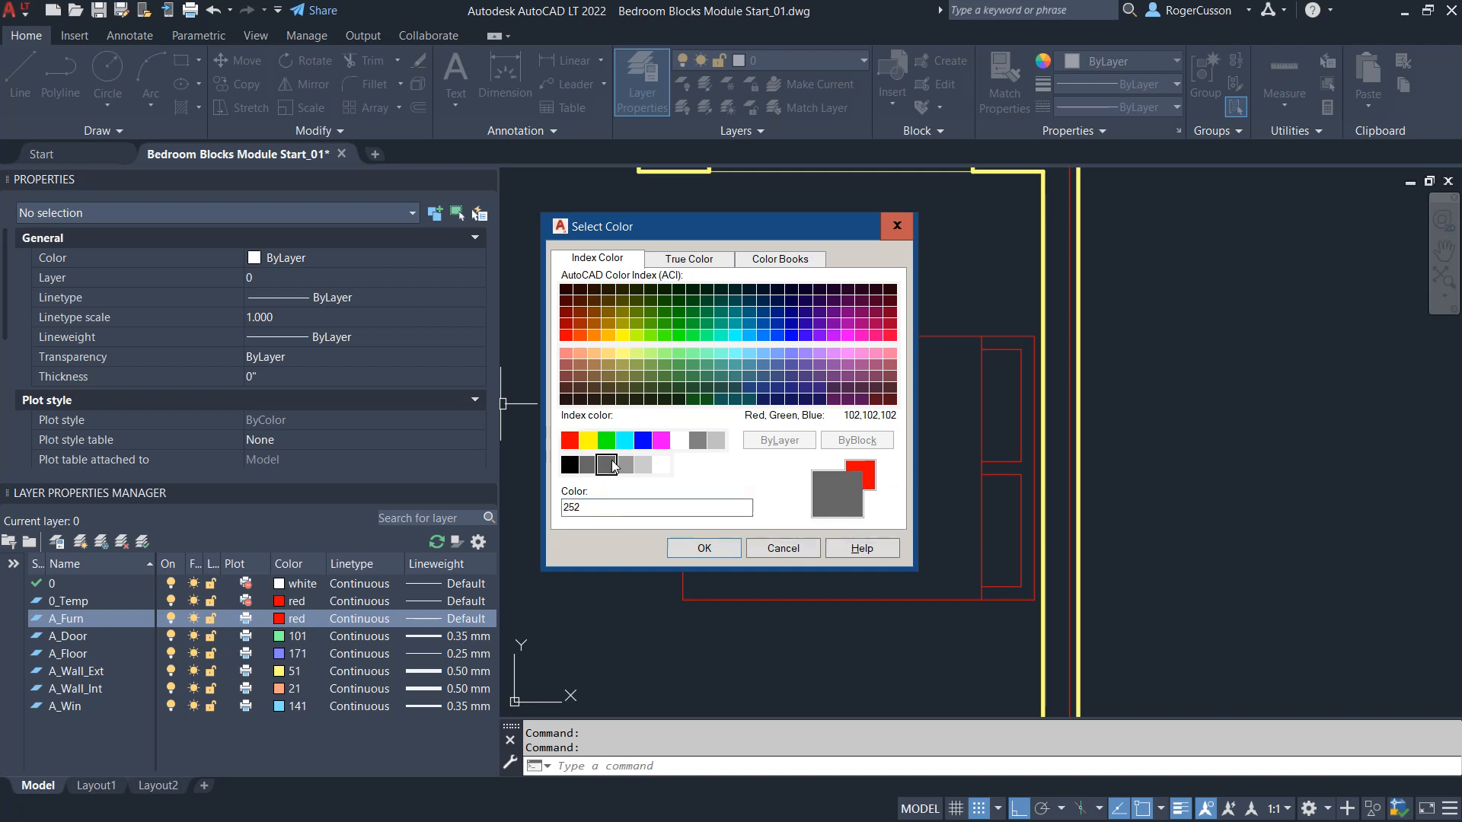
left_click(705, 547)
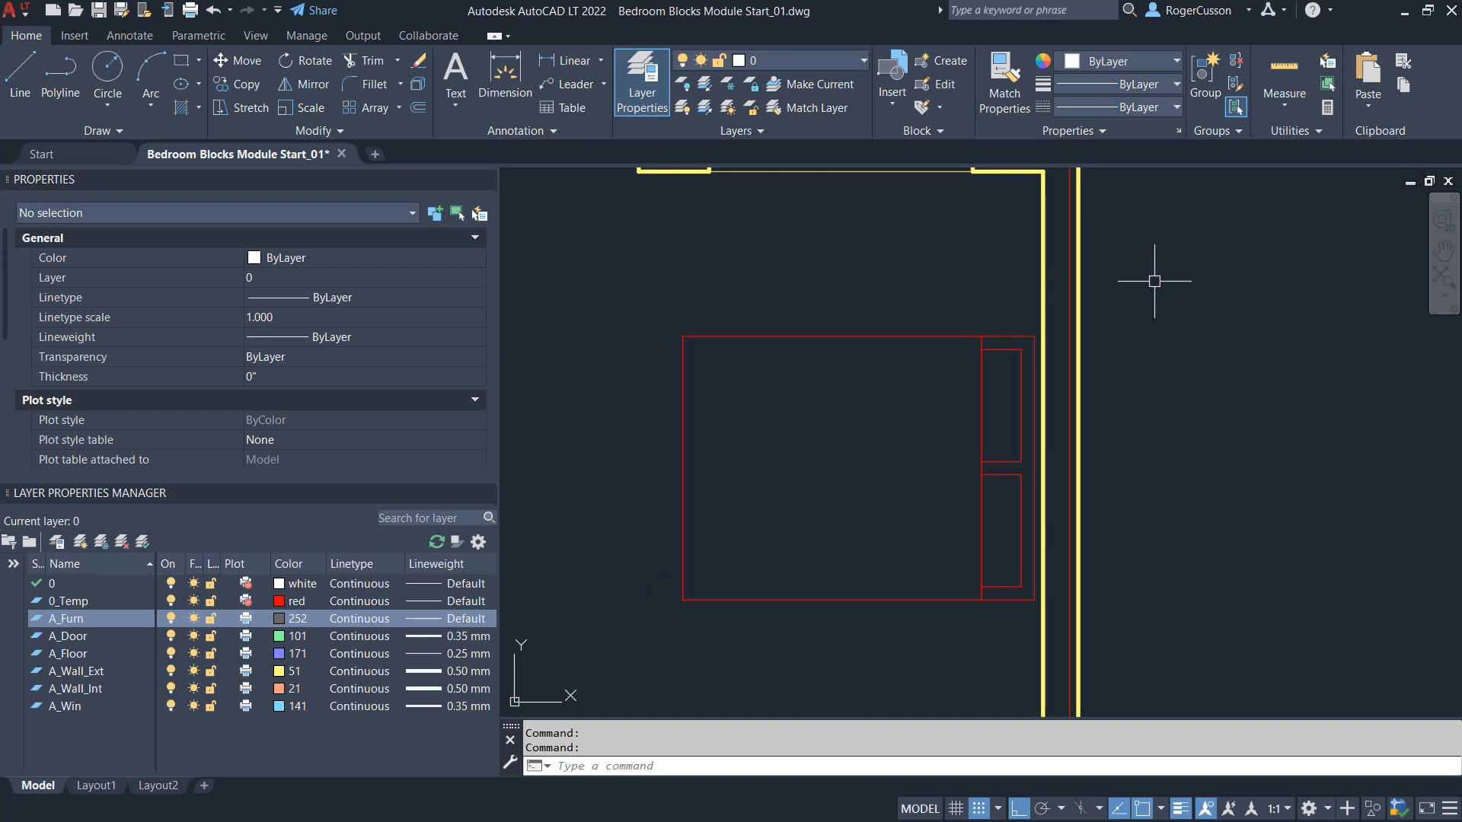
Move the bed block to layer A_Furn and clear the selection
left_click(961, 335)
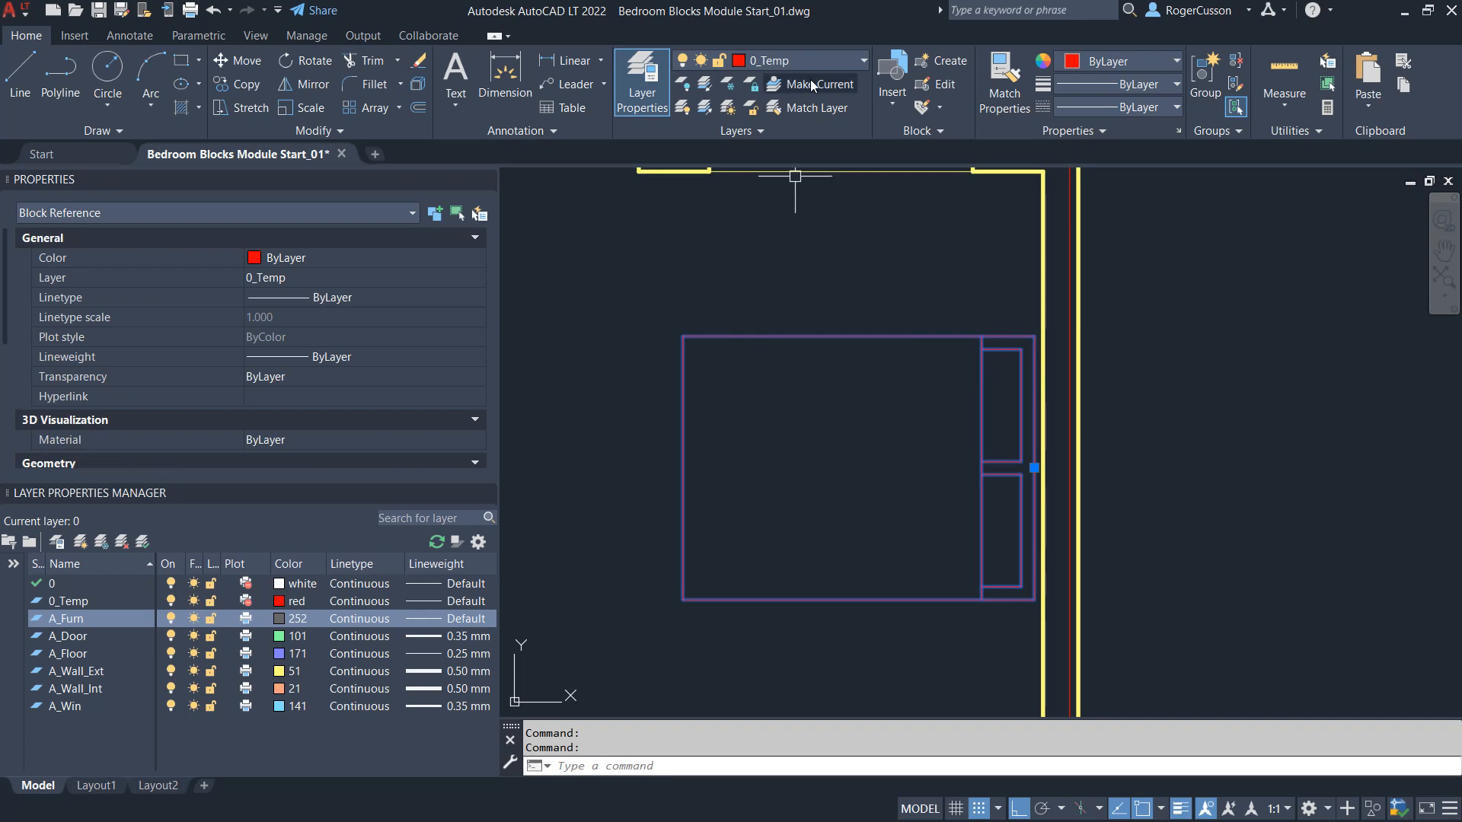
left_click(795, 60)
left_click(771, 175)
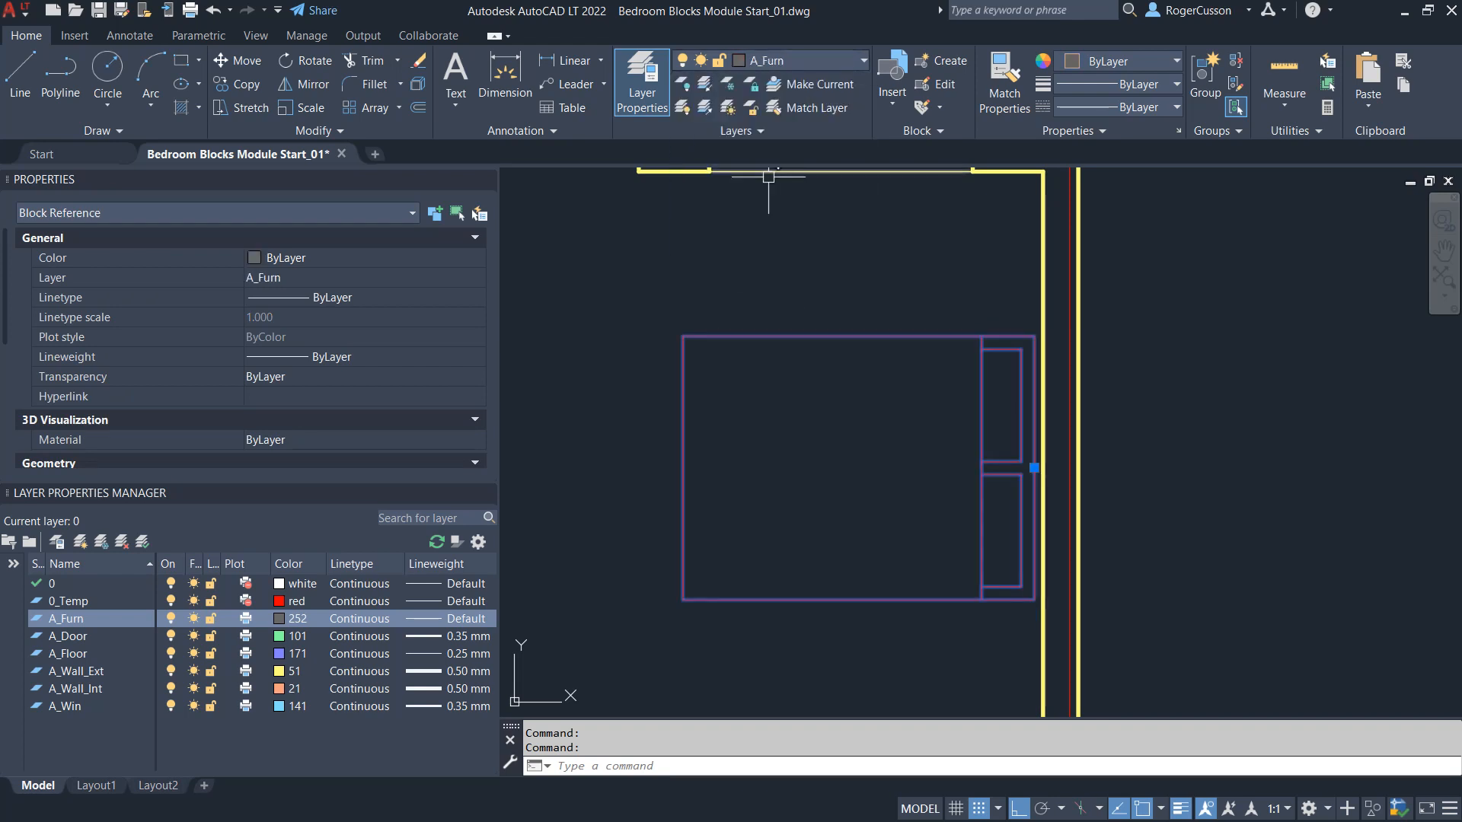
key("Escape")
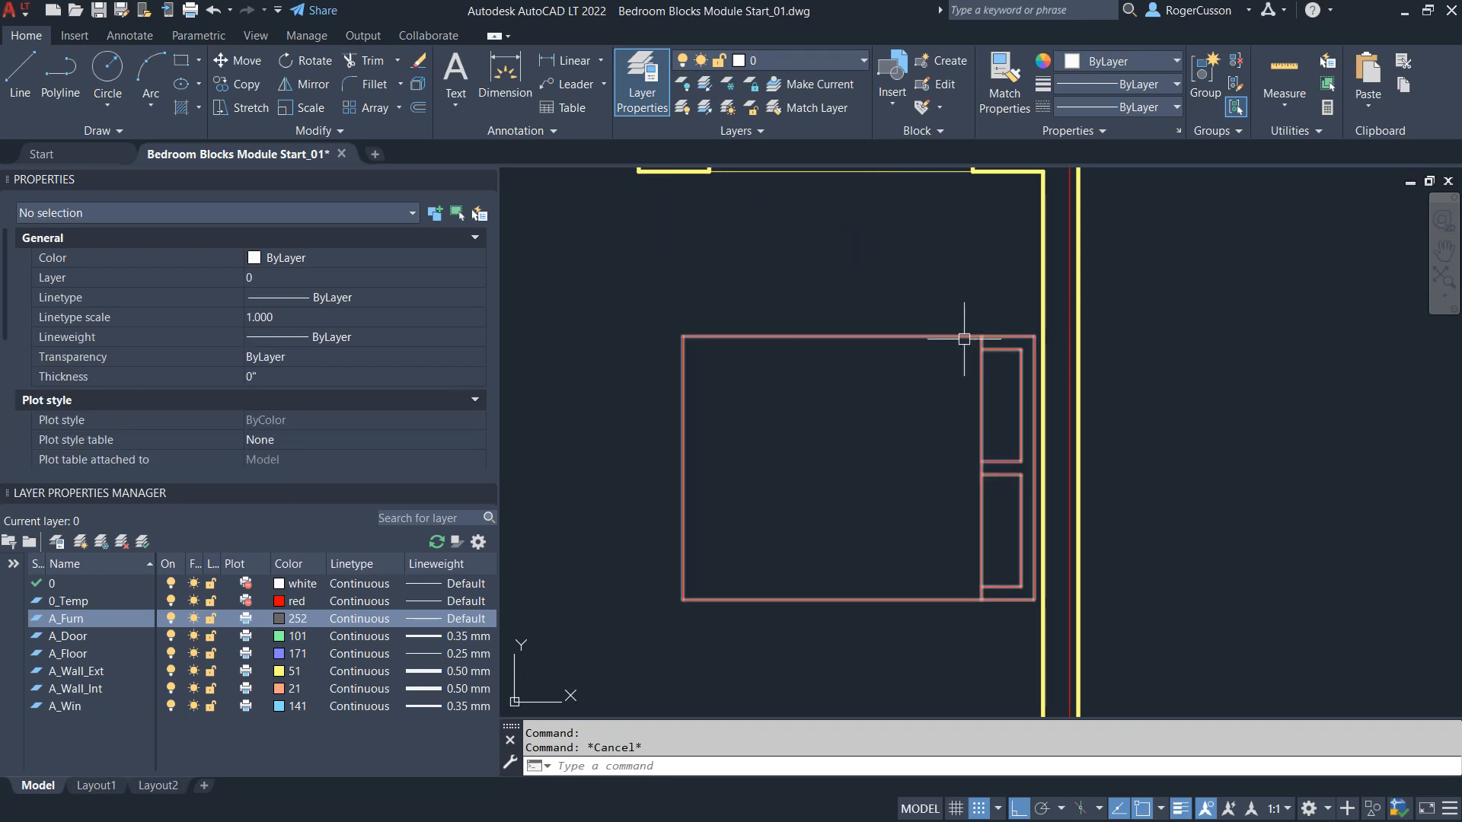
Examine the bed block's layer and color properties and toggle layer 0_Temp off and on to see how the bed responds
left_click(878, 337)
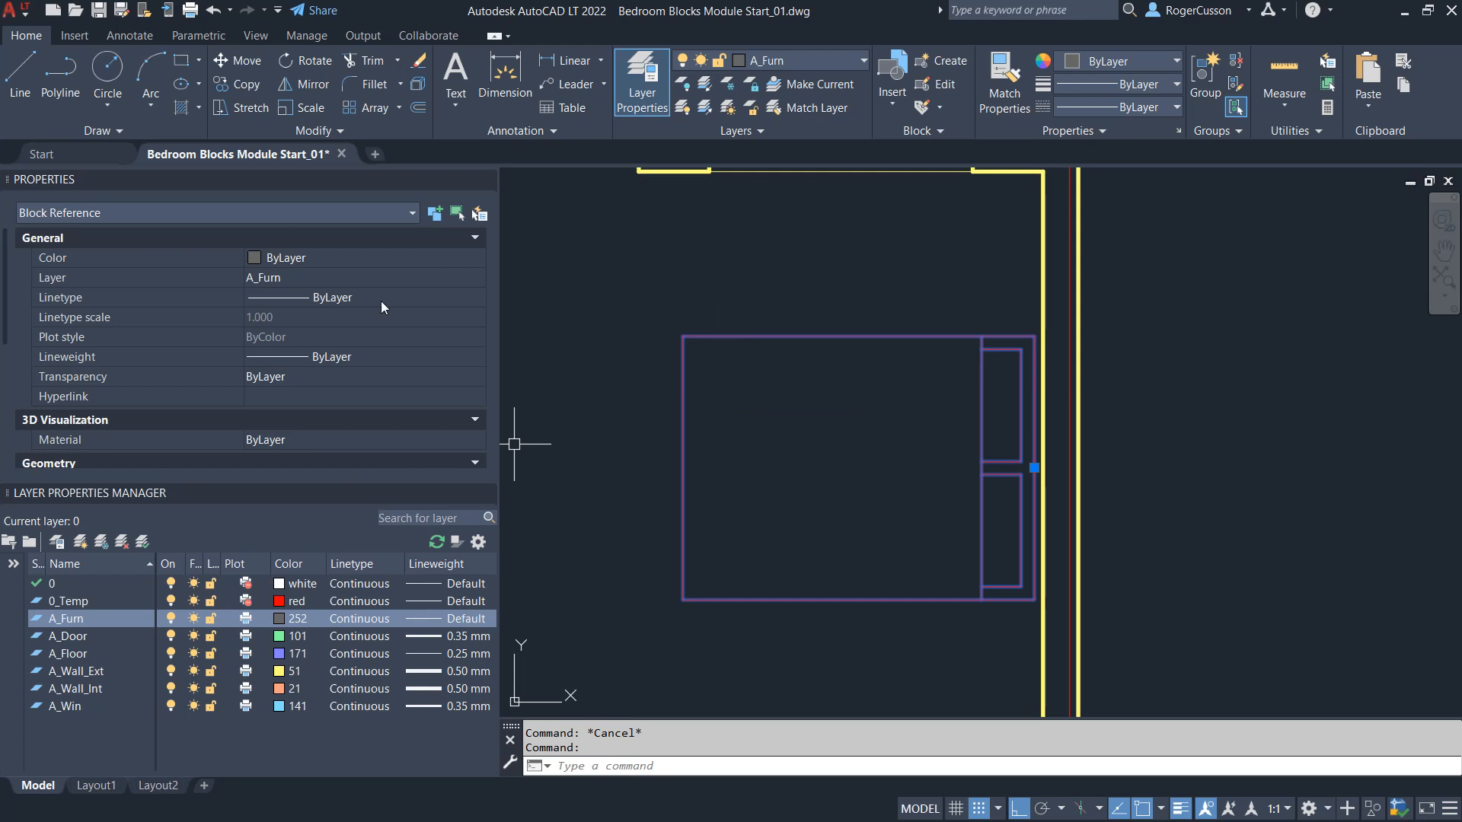
left_click(172, 599)
left_click(171, 599)
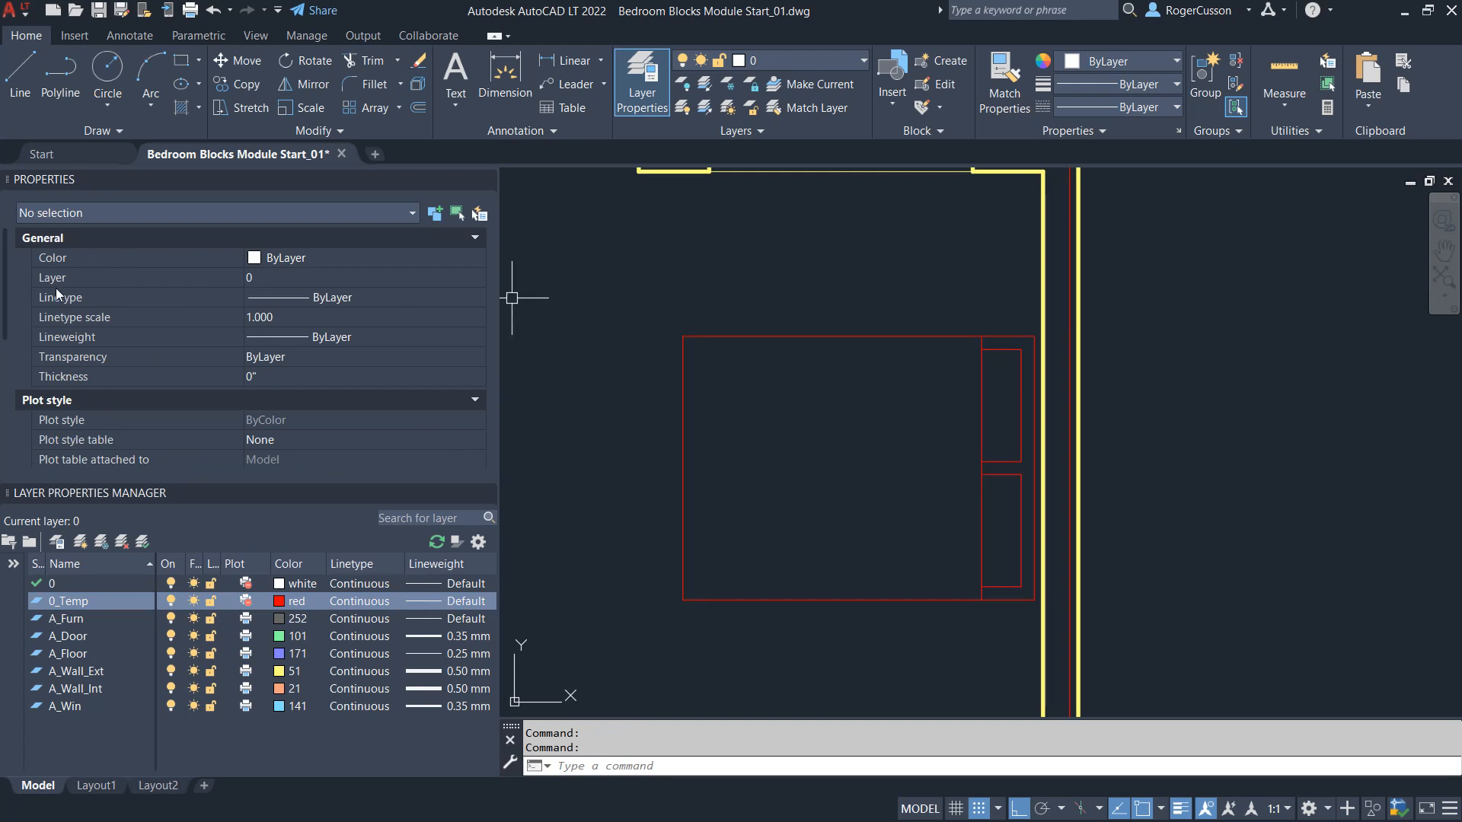
left_click(683, 350)
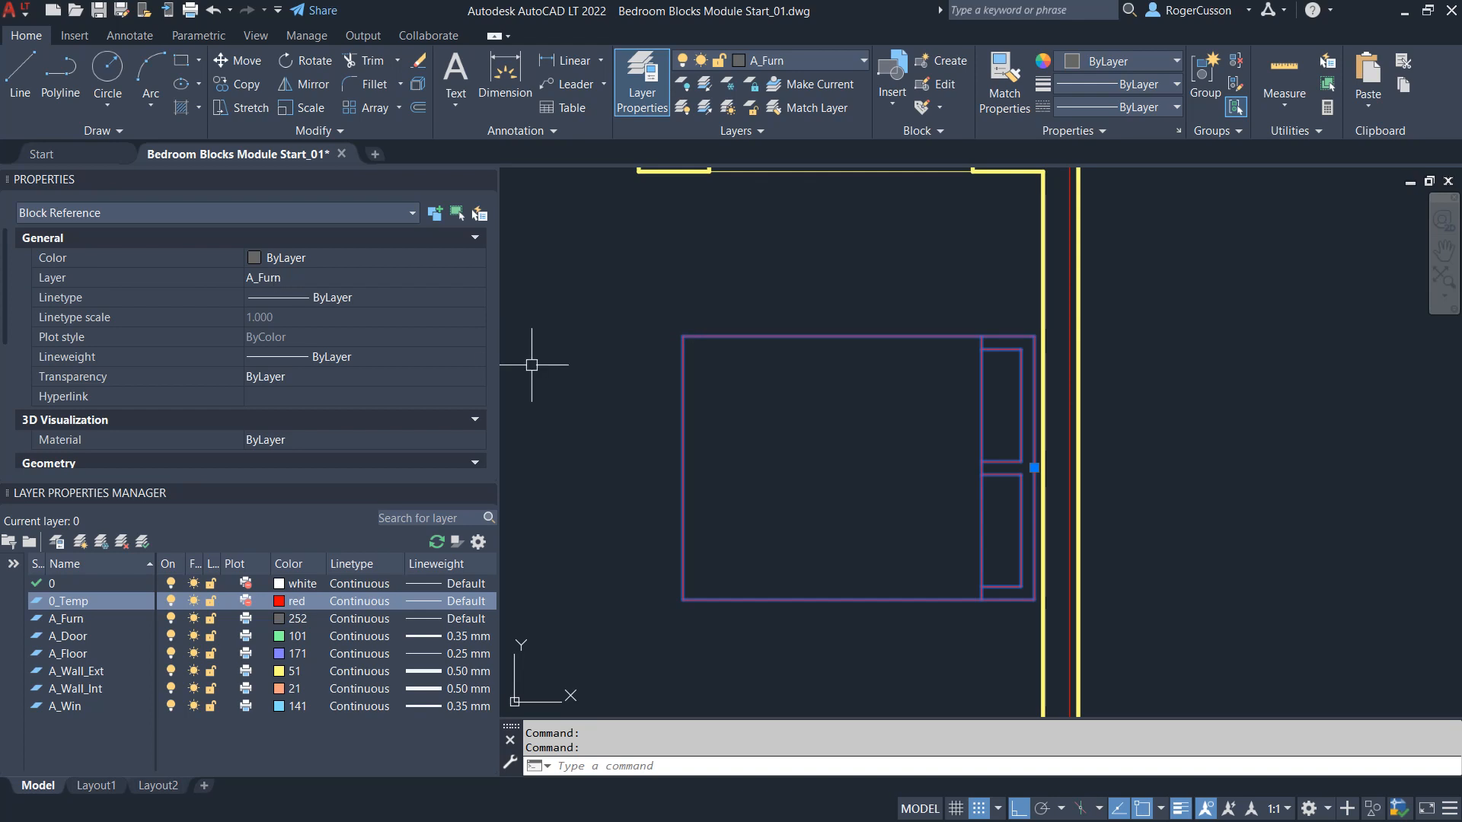
key("Escape")
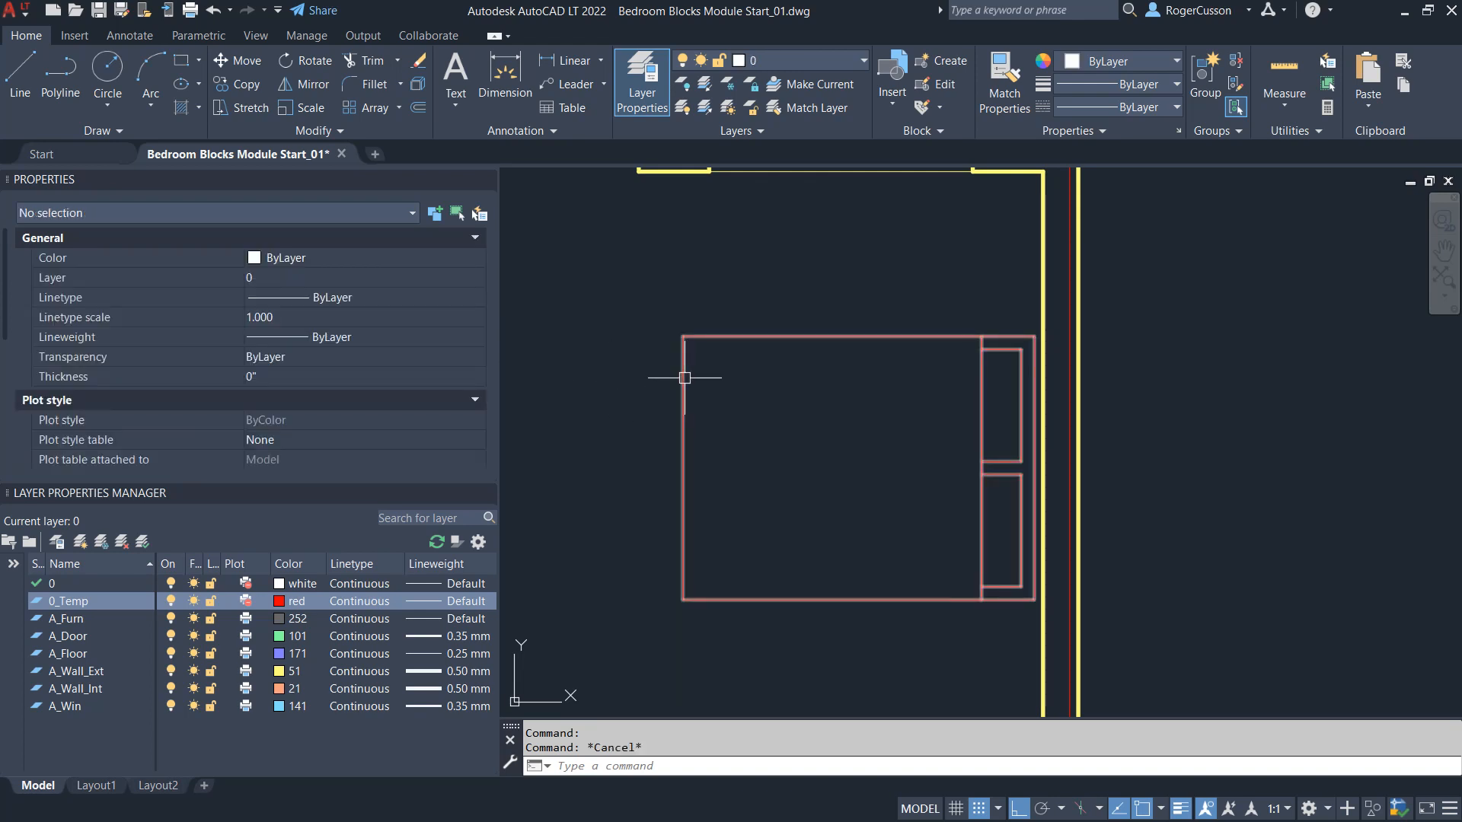
Try the inner wall line beside the bed on layer A_Furn, and undo that layer change
mouse_move(684, 377)
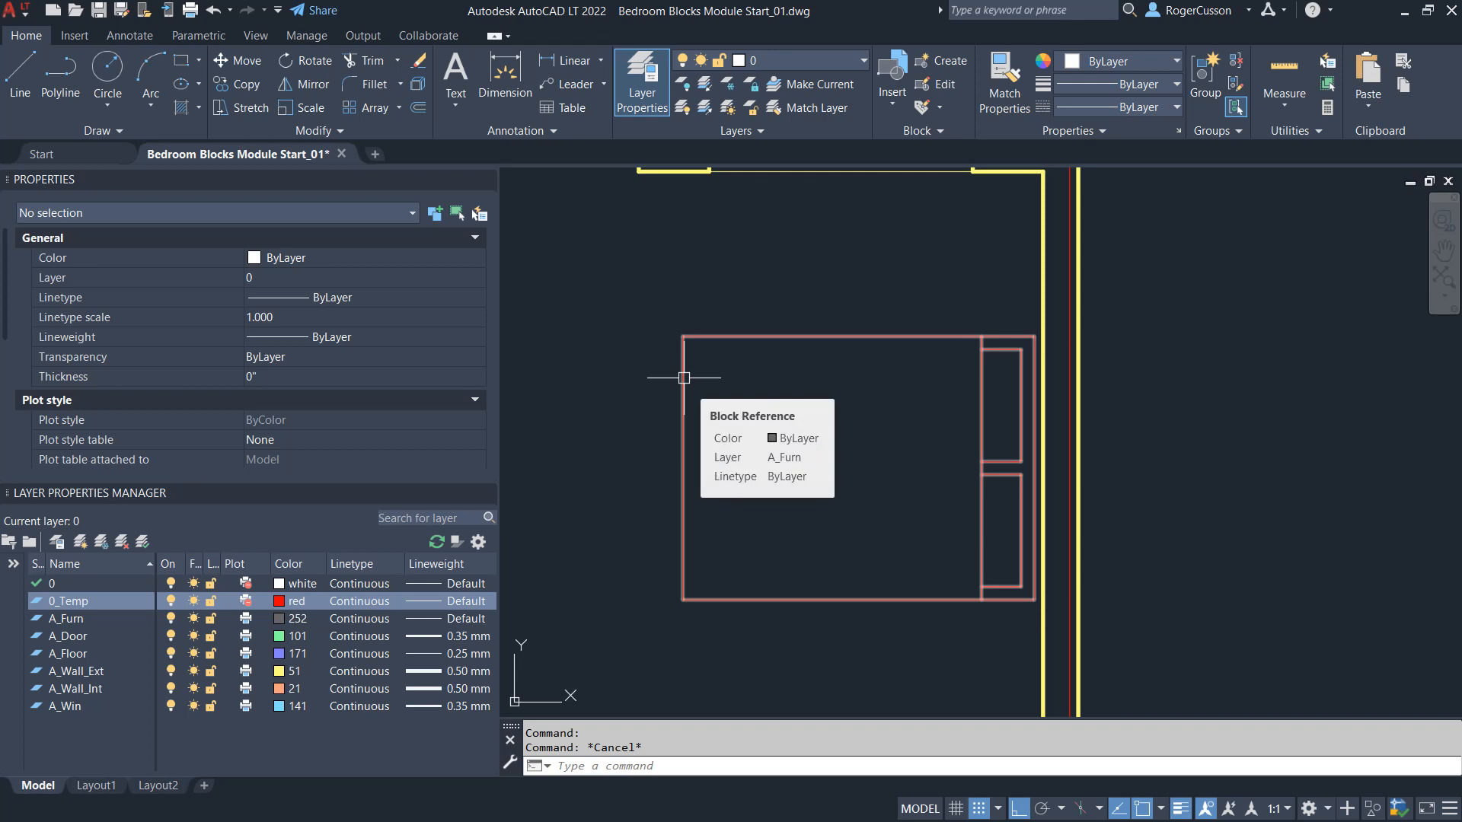
scroll(1025, 278, "down", 4)
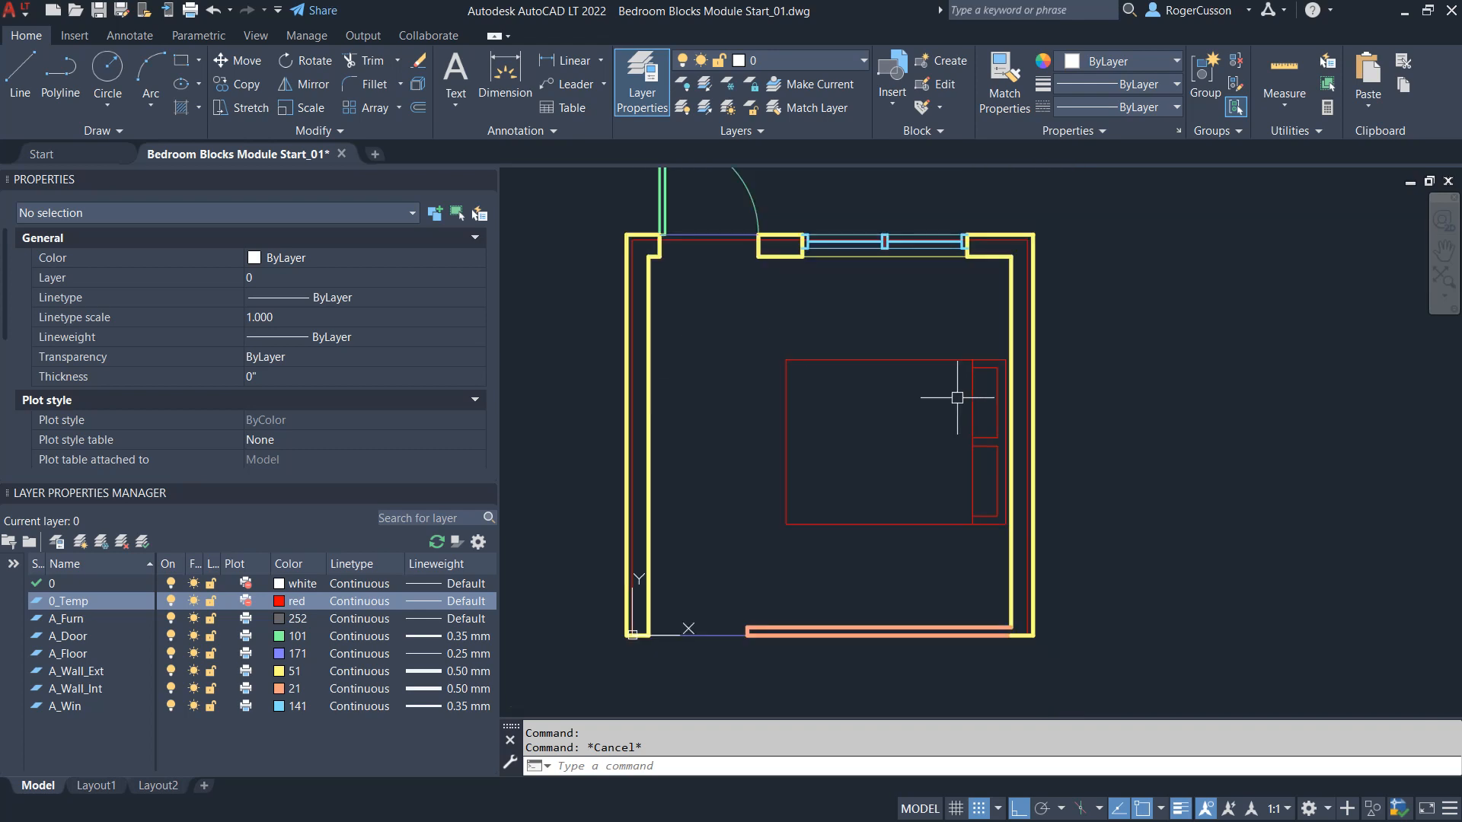
scroll(1011, 278, "up", 4)
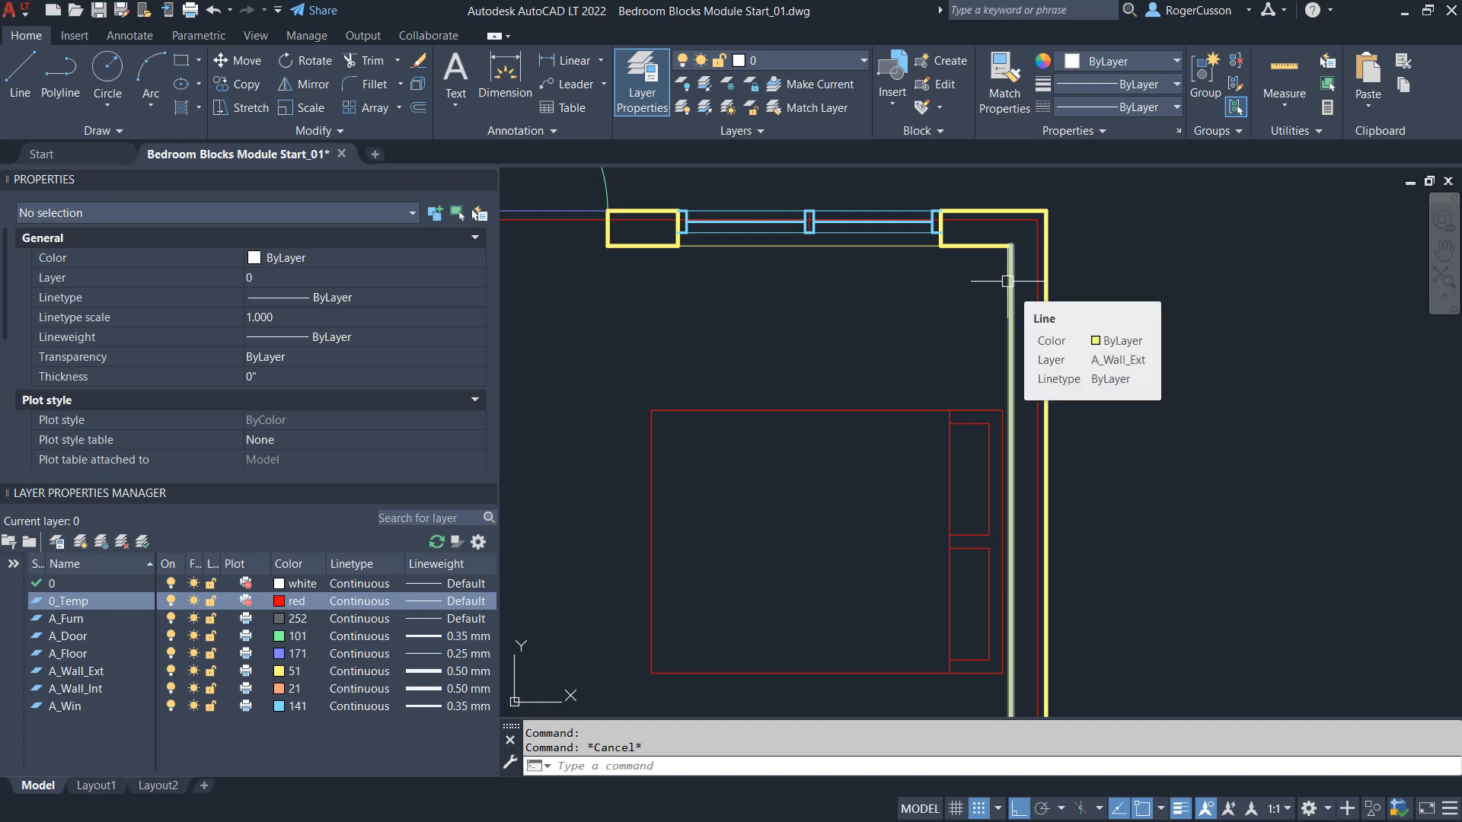
left_click(1007, 281)
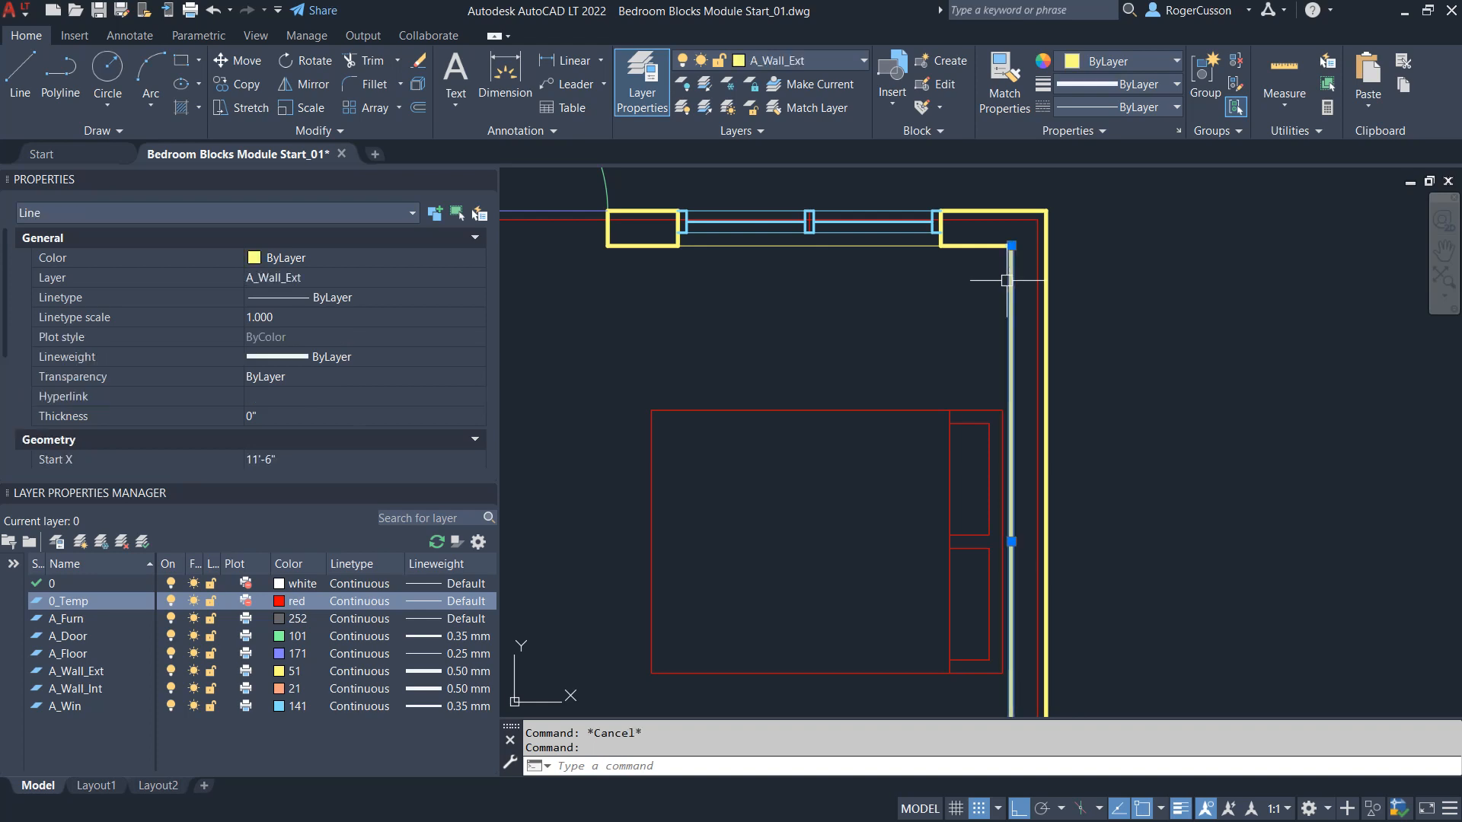
left_click(816, 58)
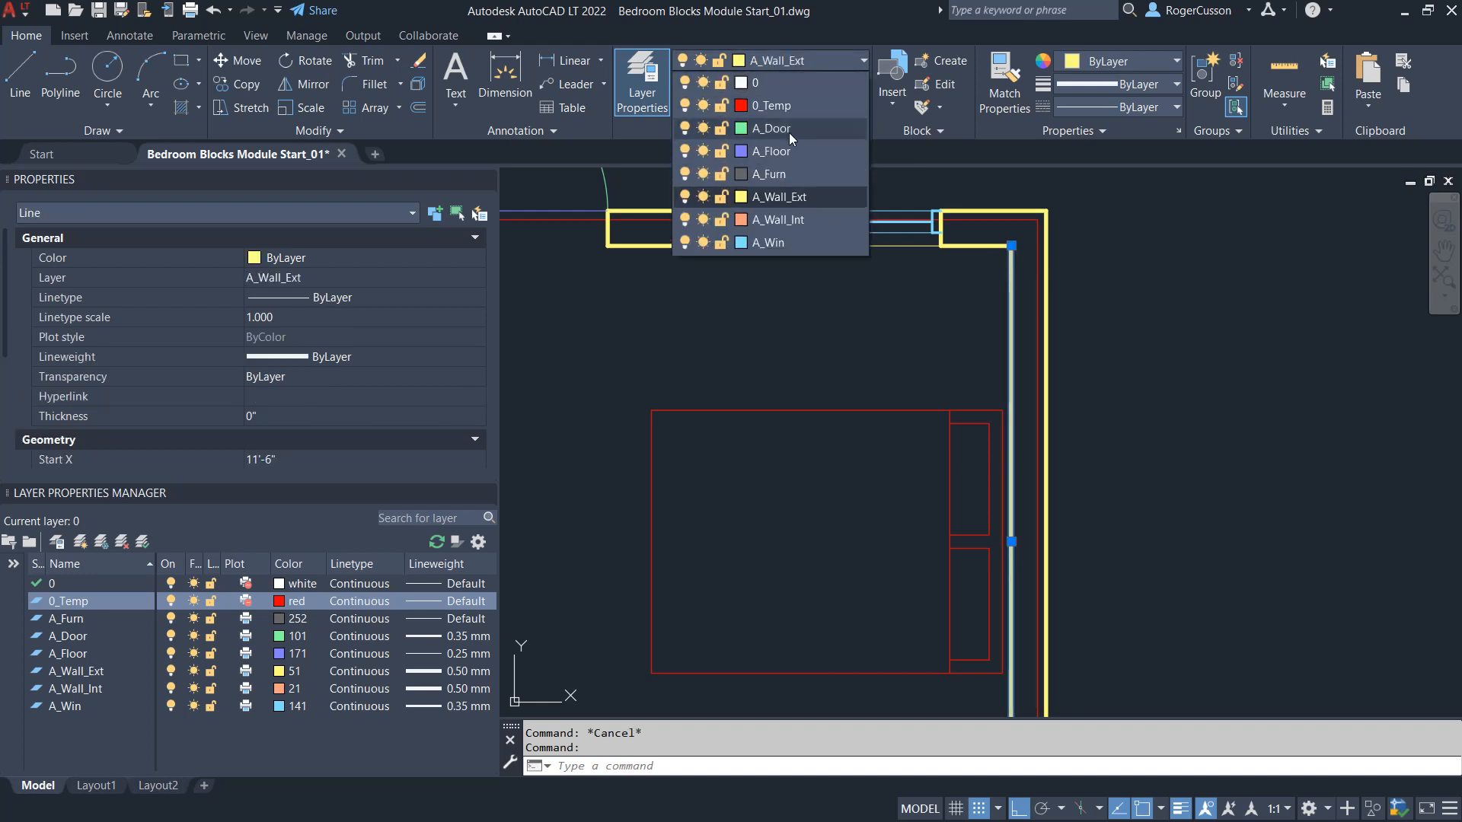
left_click(776, 174)
key("Escape")
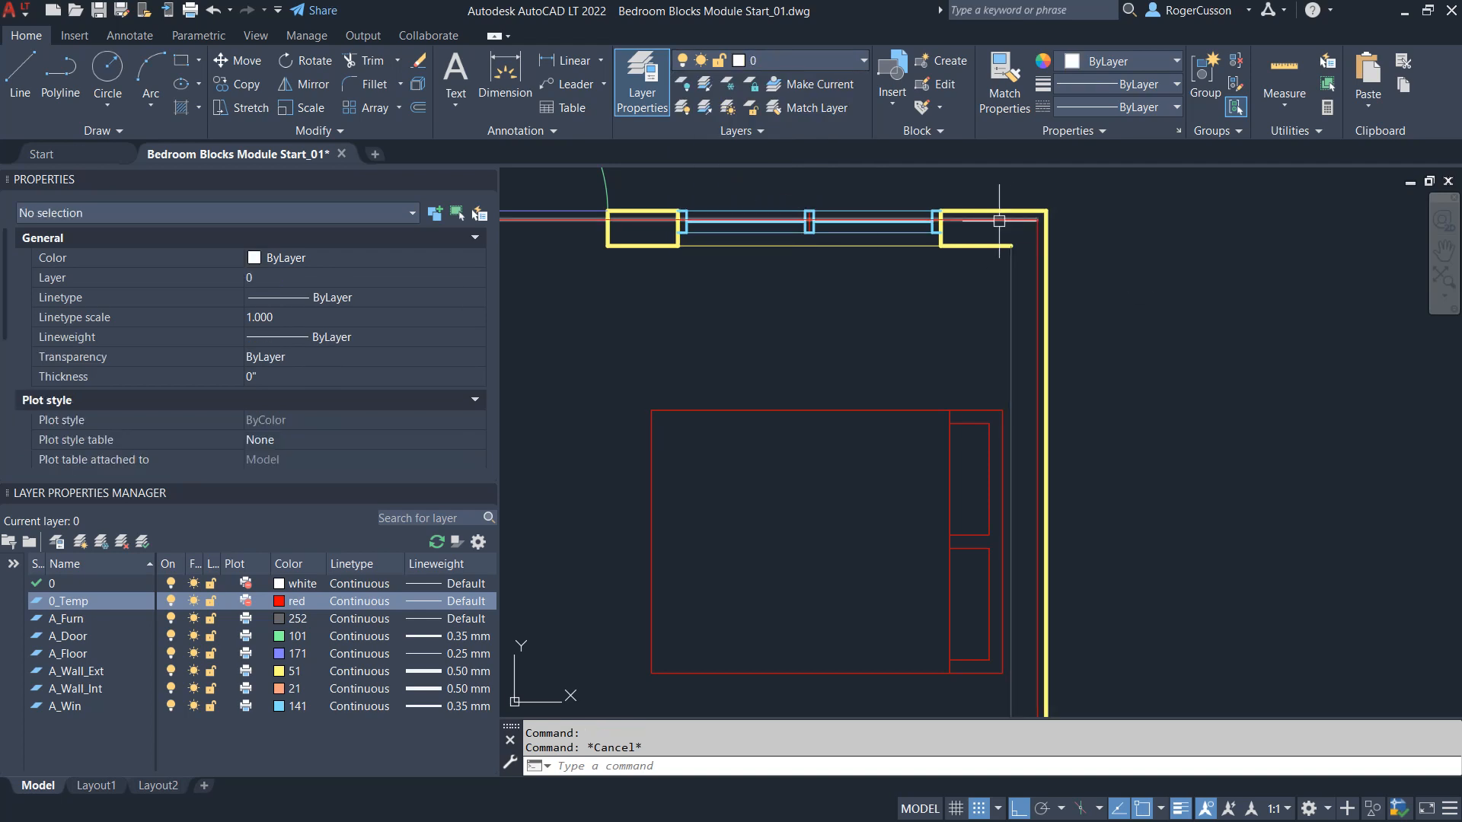
key("ctrl+z")
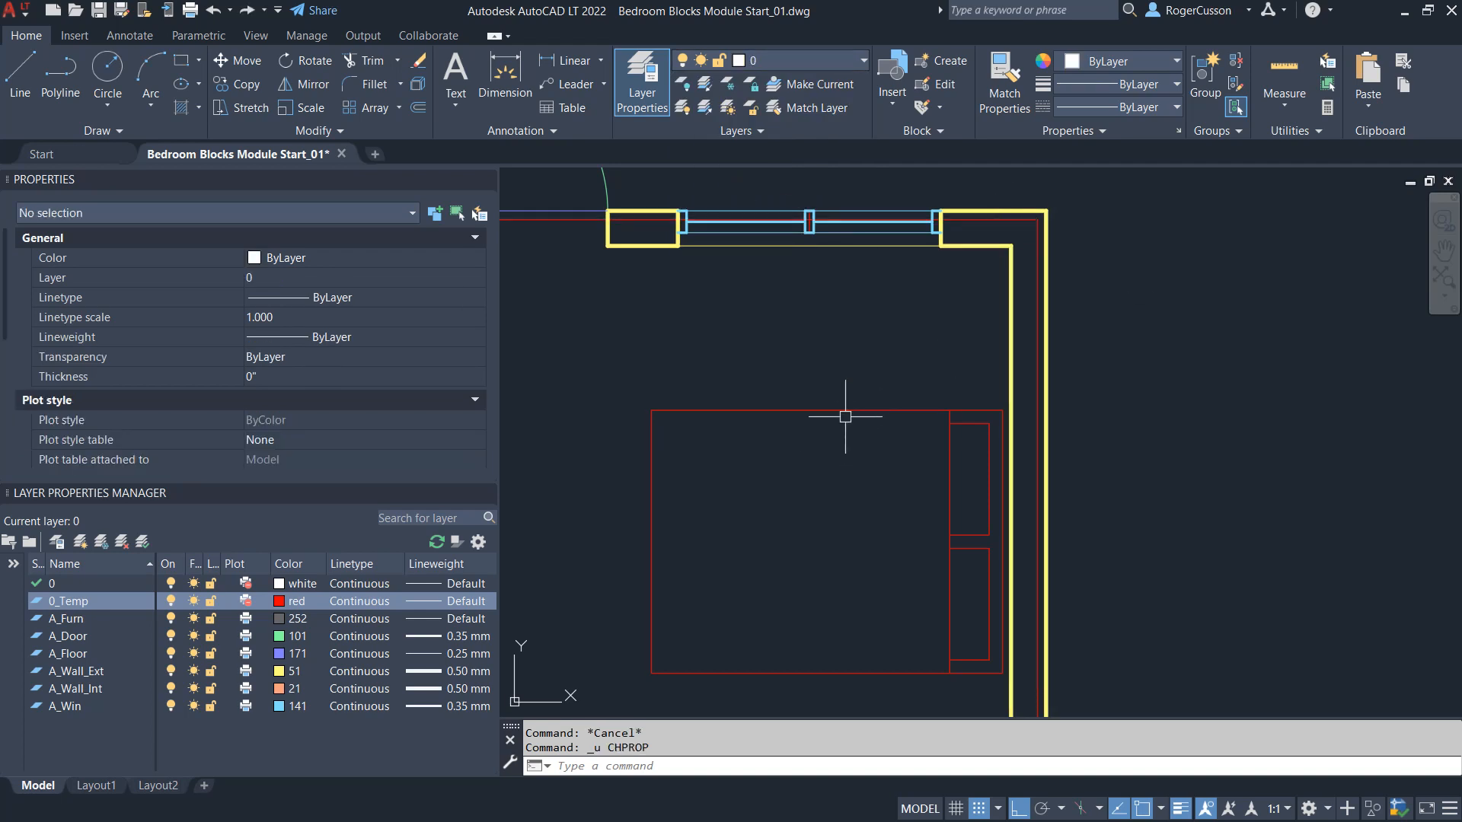
Open the bed block in the Block Editor
left_click(845, 410)
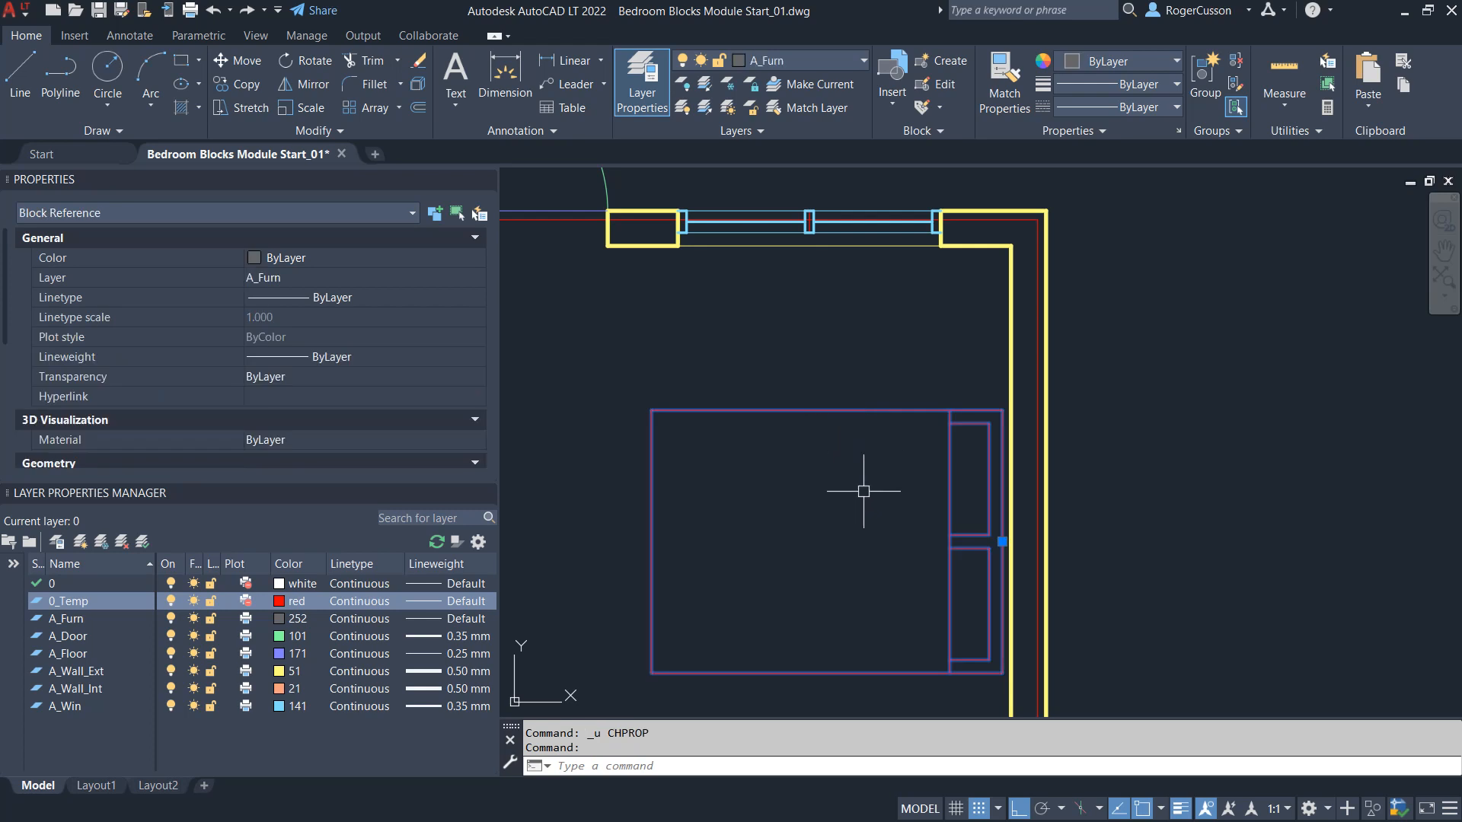
middle_click_drag(855, 490, 880, 408)
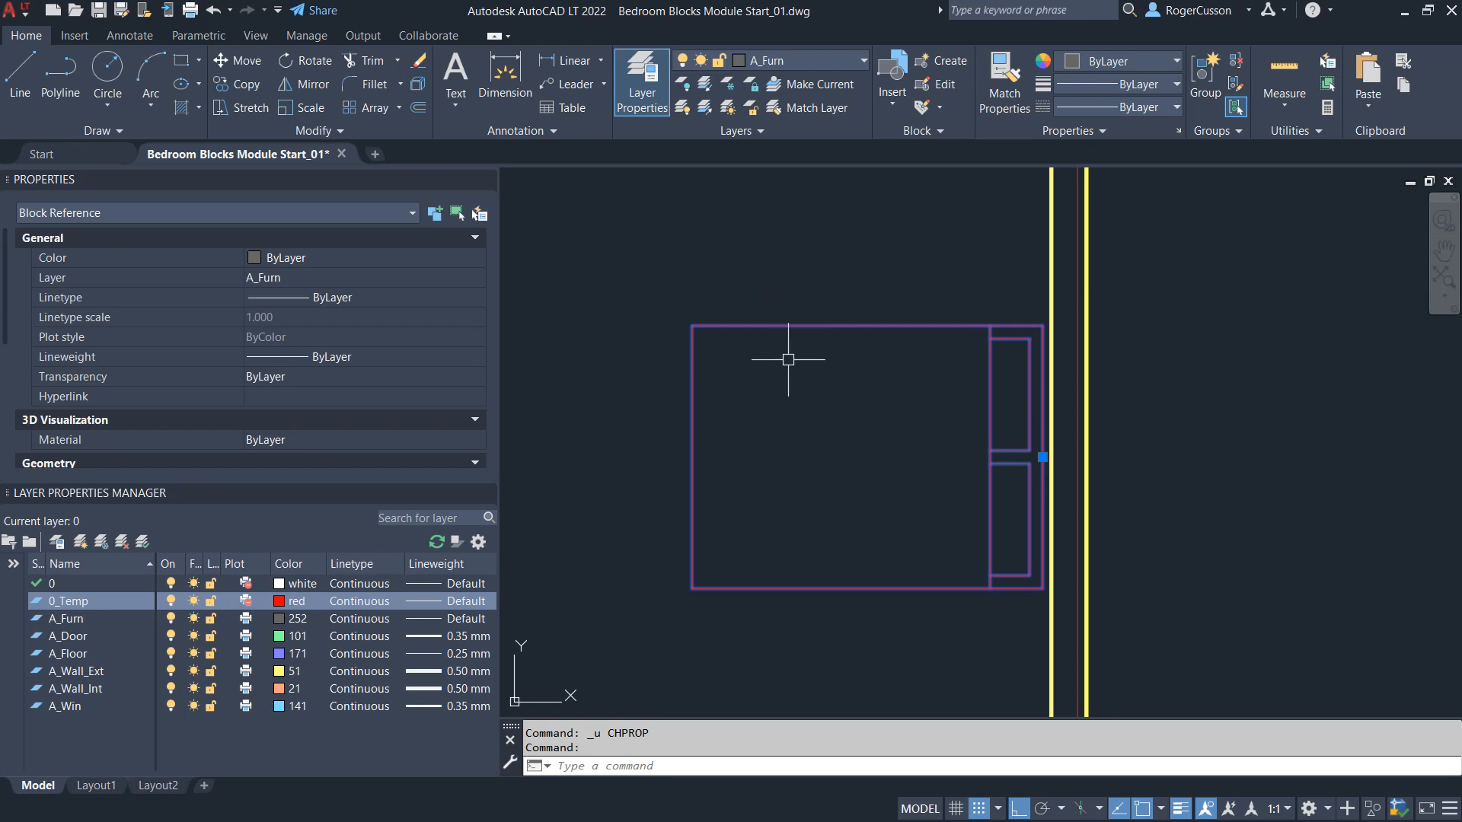
right_click(793, 589)
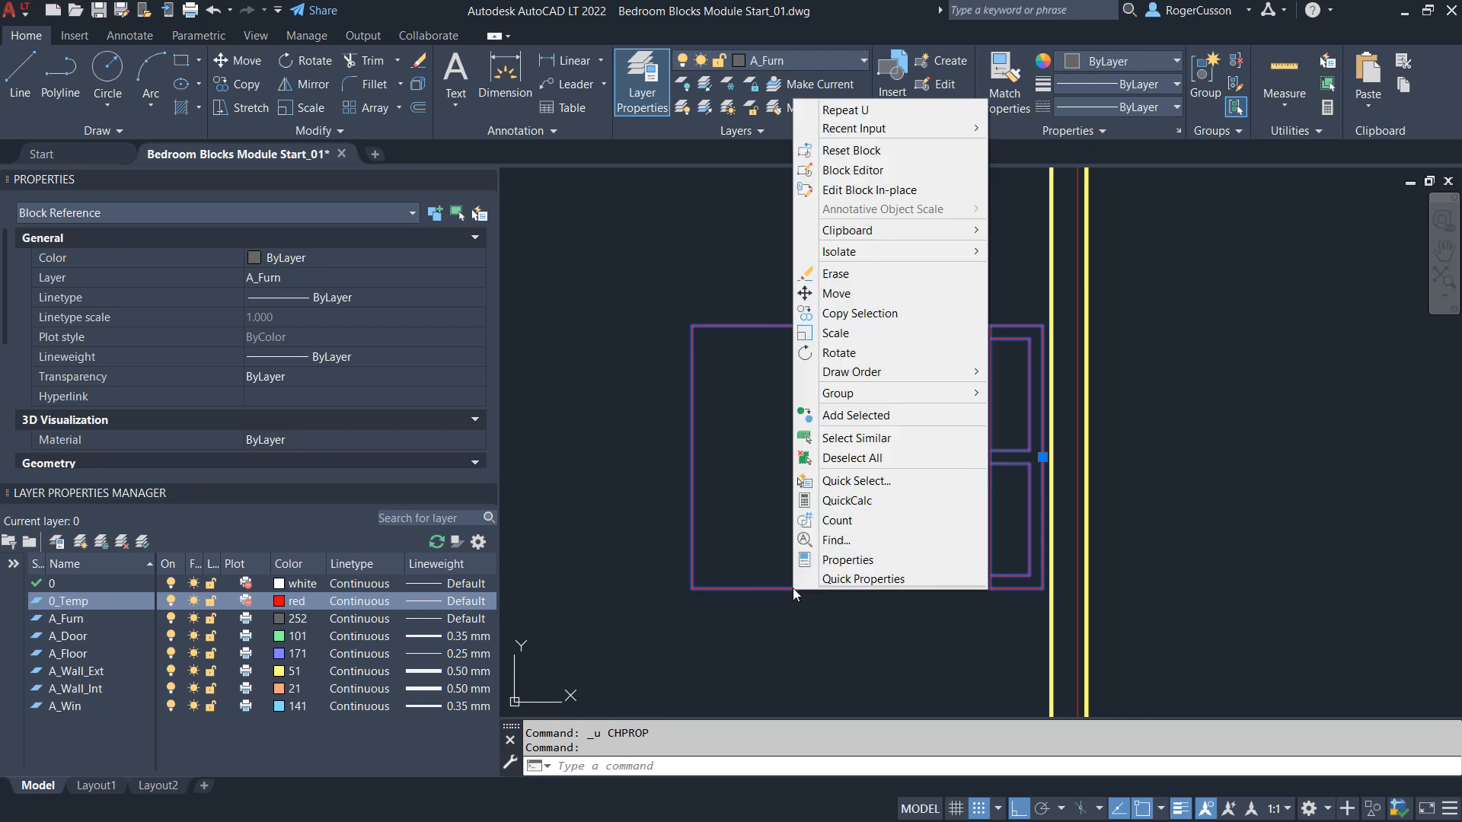
left_click(848, 172)
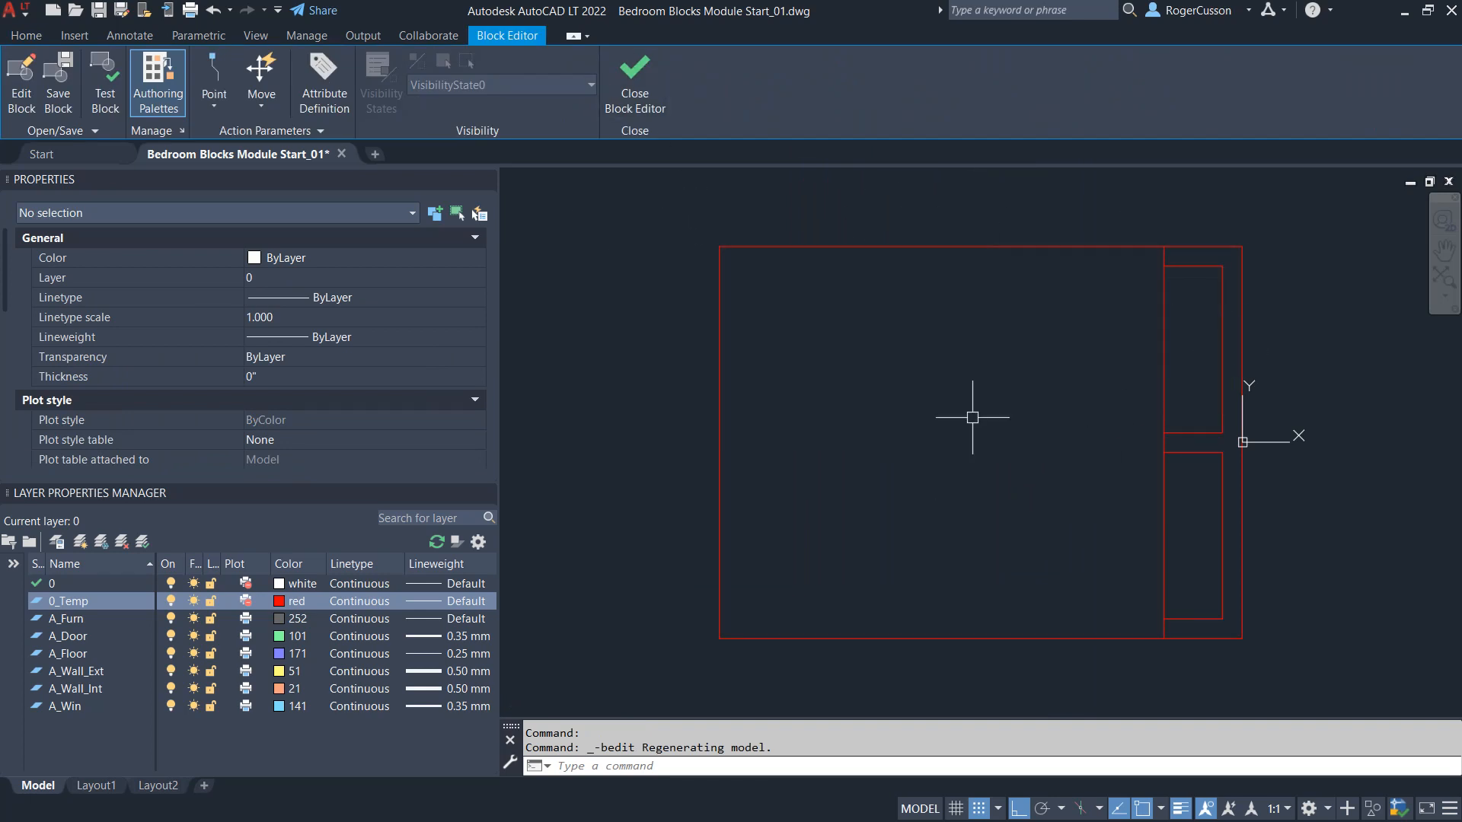
Move all of the bed block's lines to layer 0 and close the Block Editor, saving the changes to Bed_Queen
left_click(675, 665)
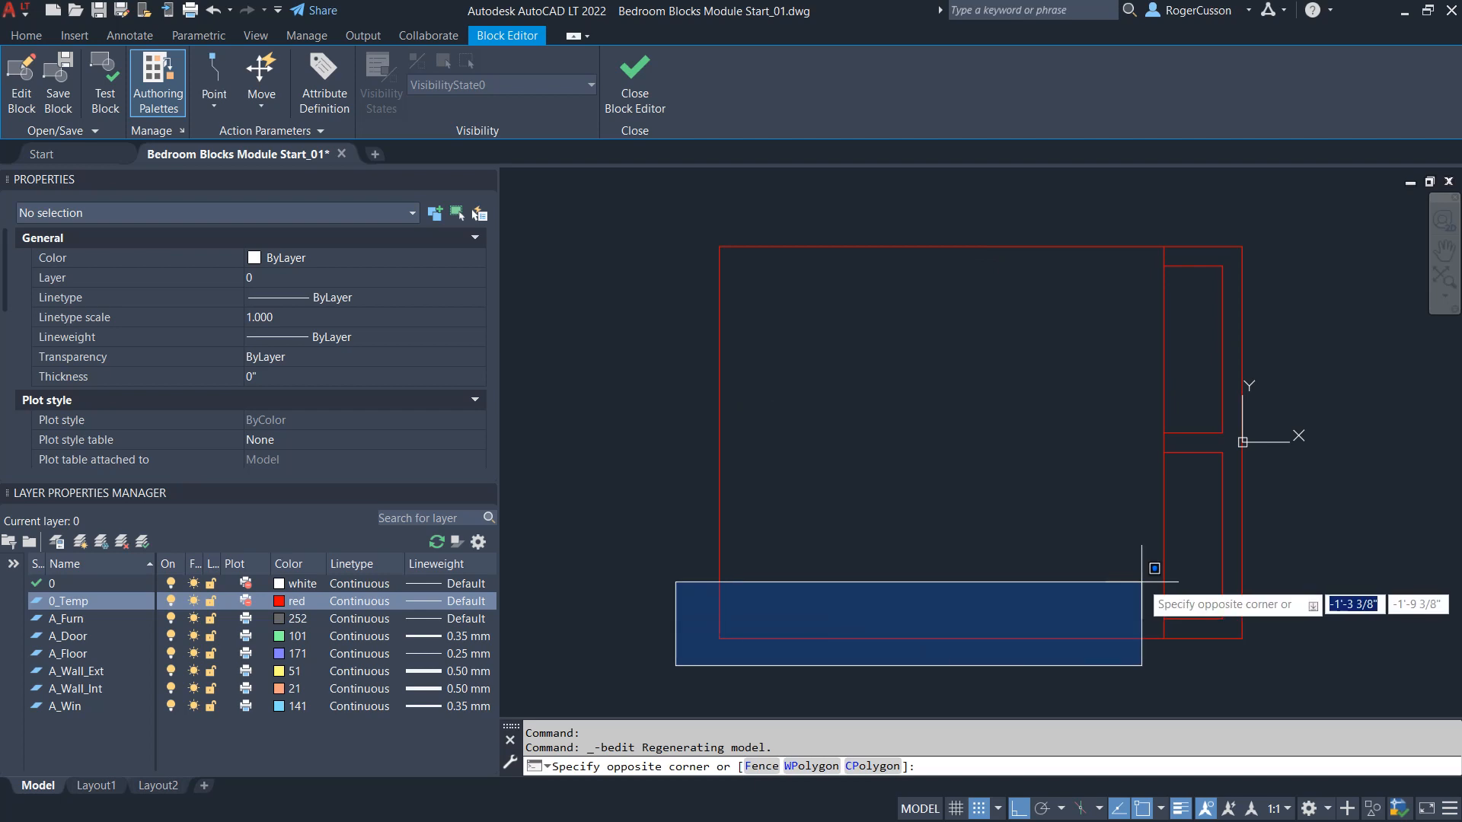
left_click(1280, 211)
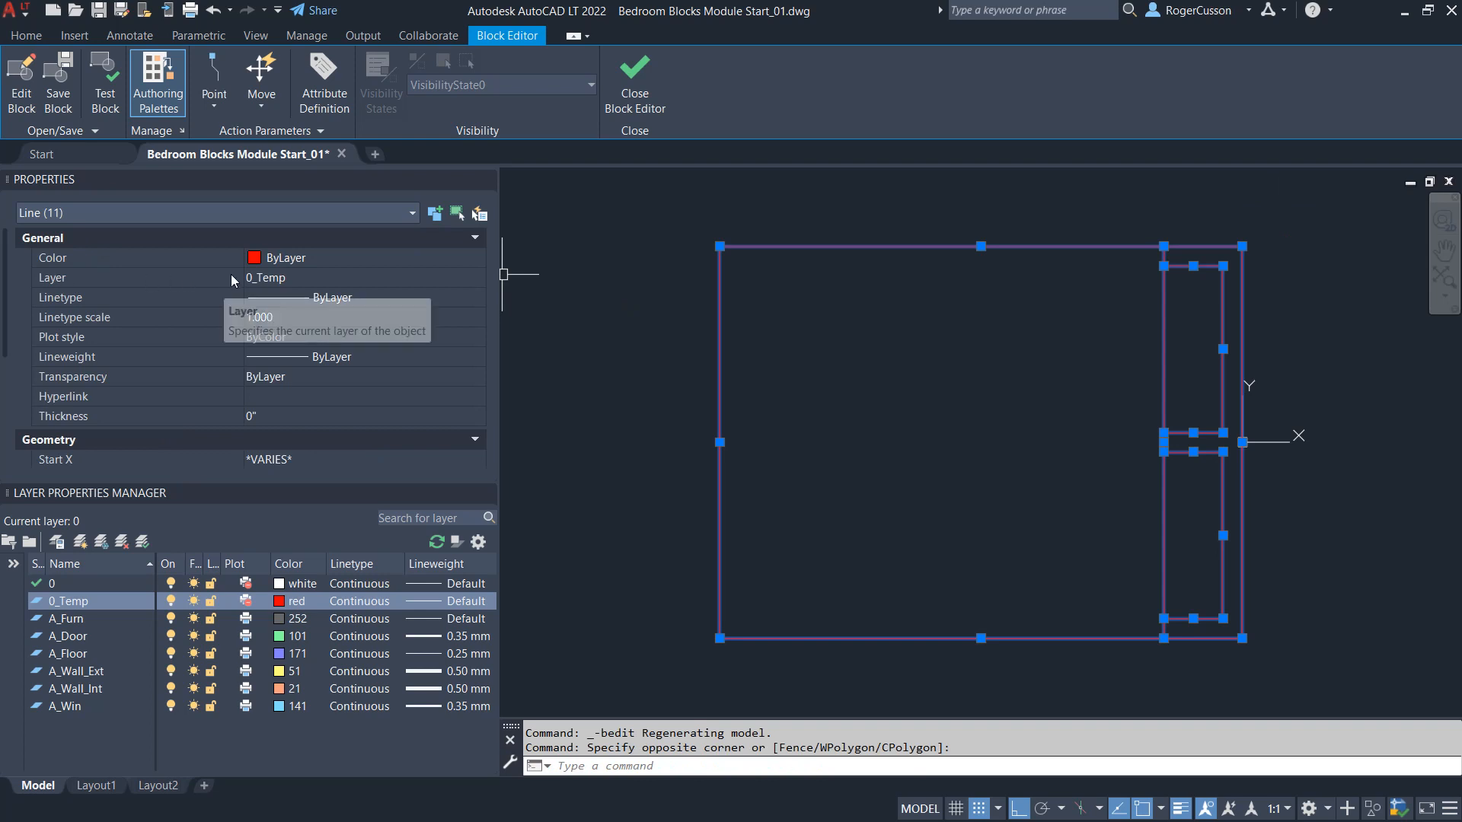
left_click(307, 278)
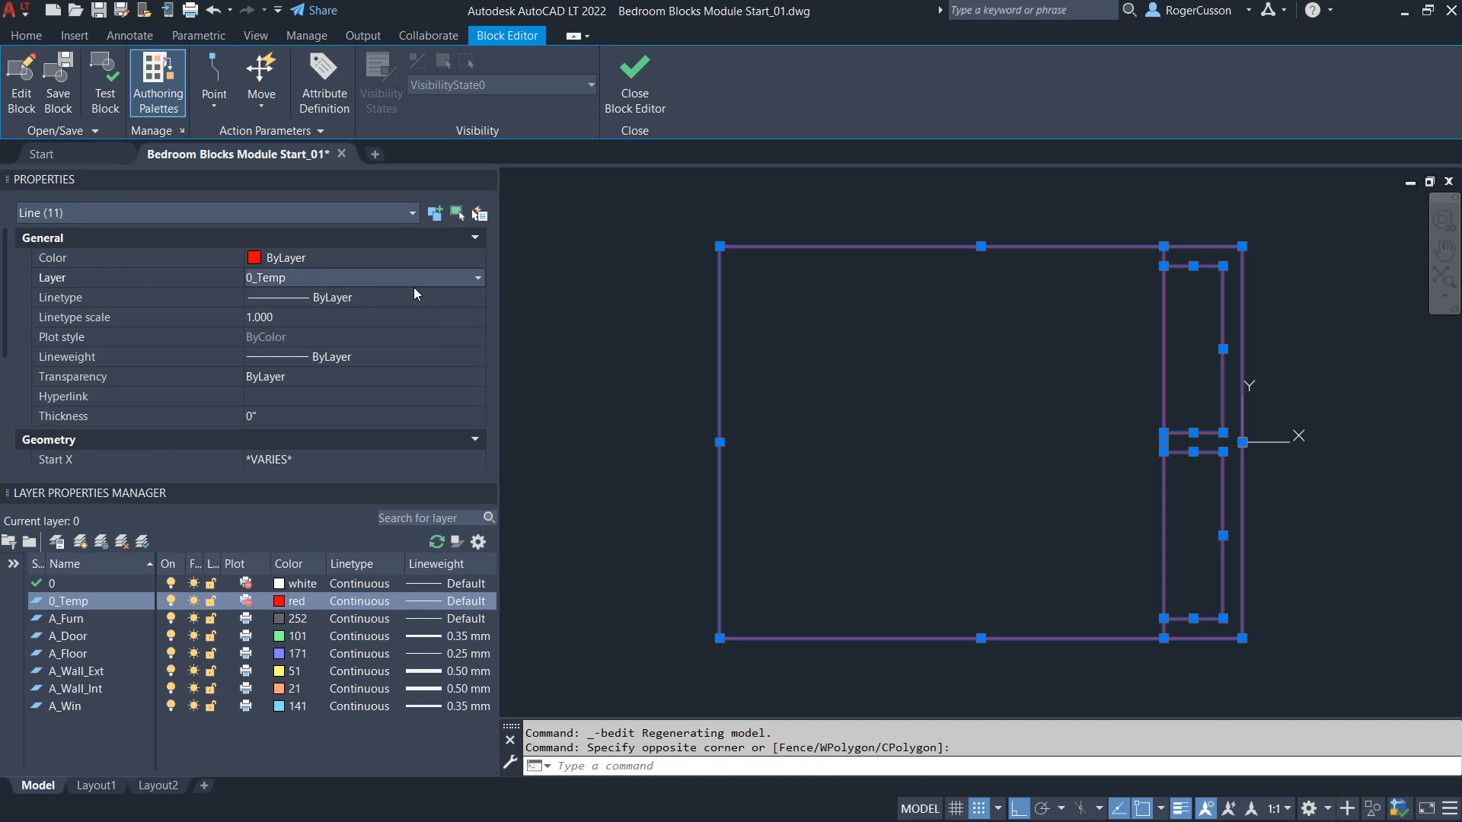
left_click(477, 278)
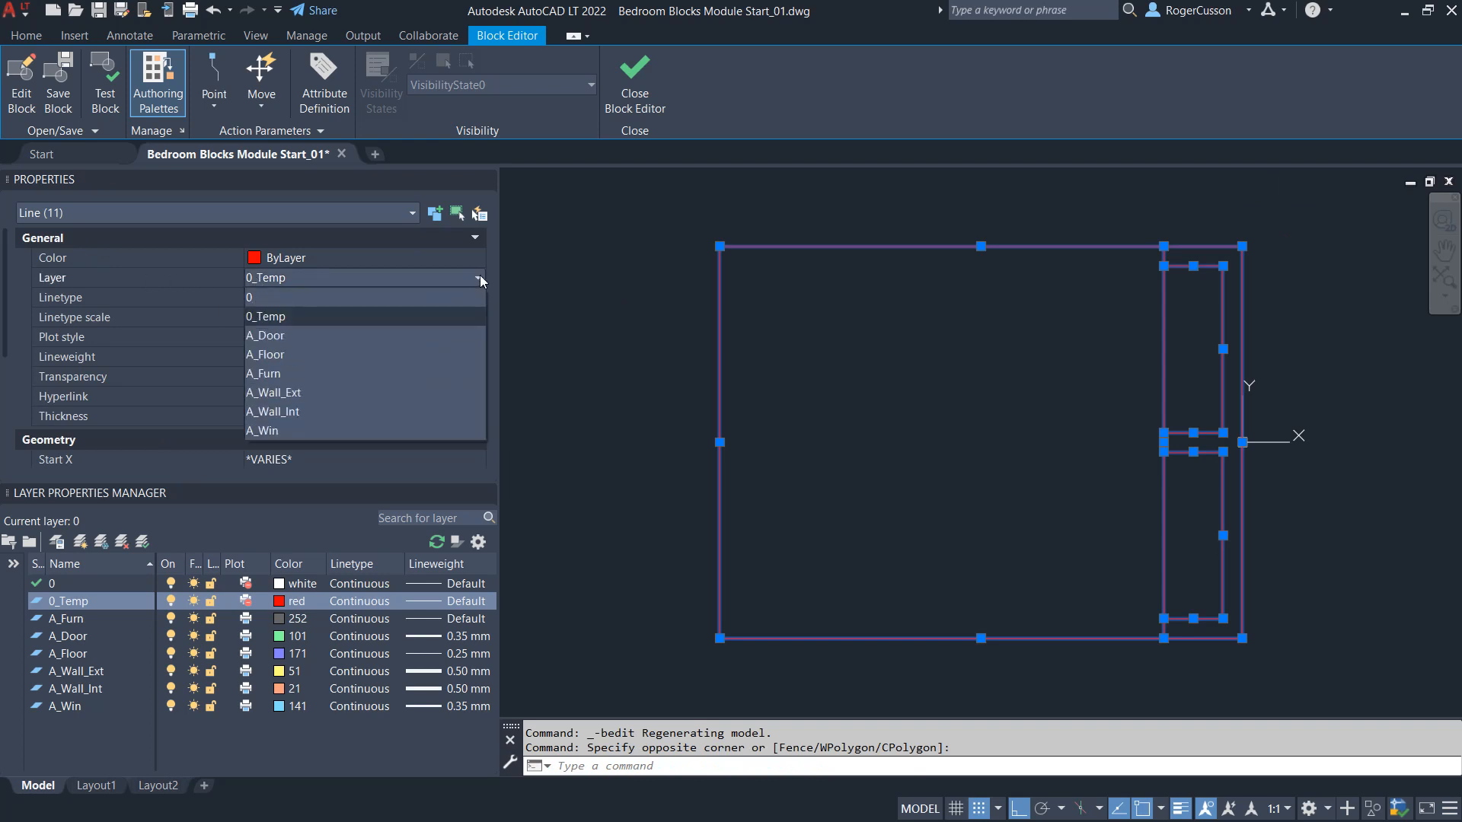
left_click(400, 292)
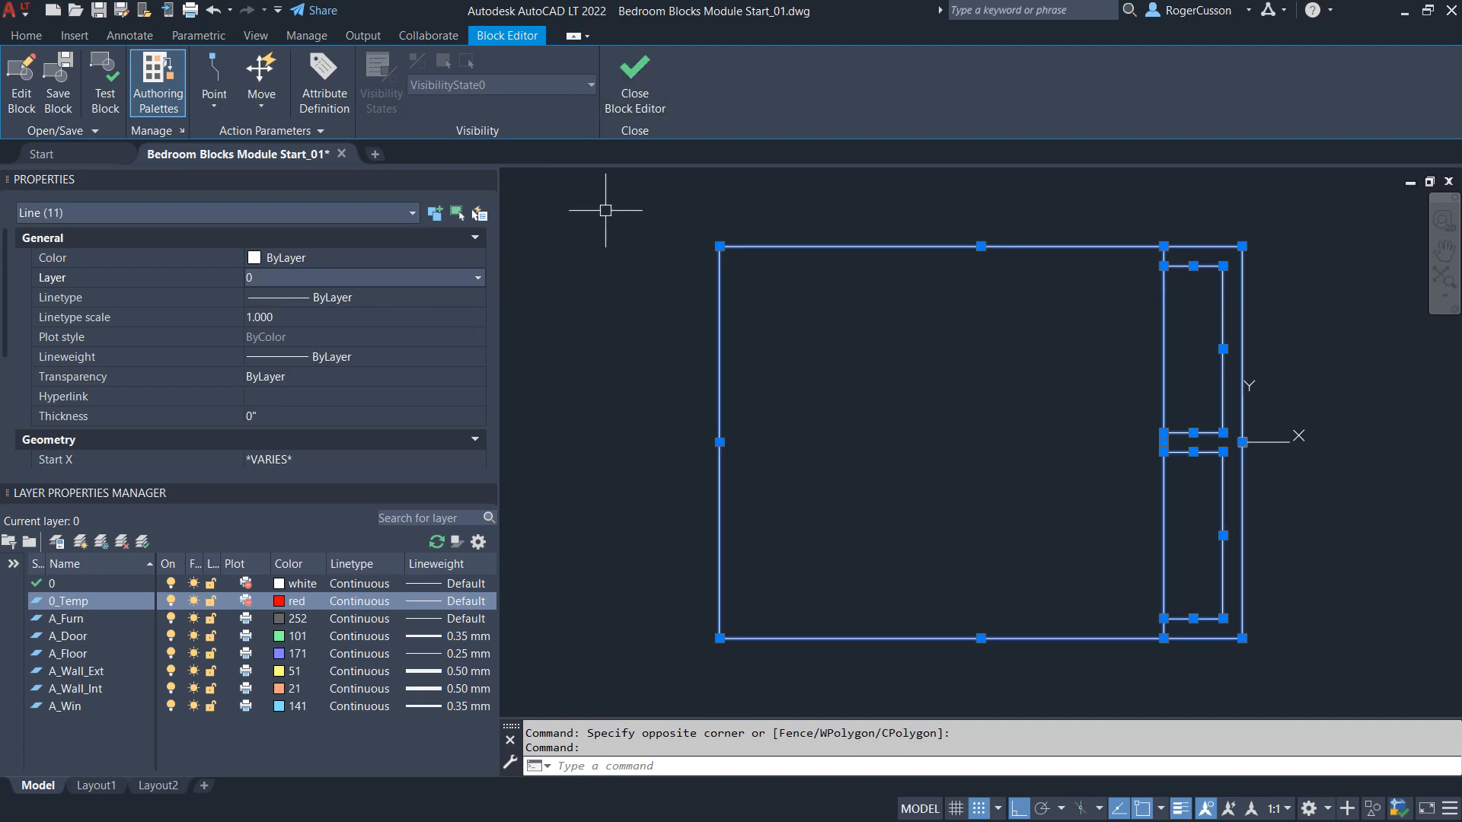
left_click(635, 104)
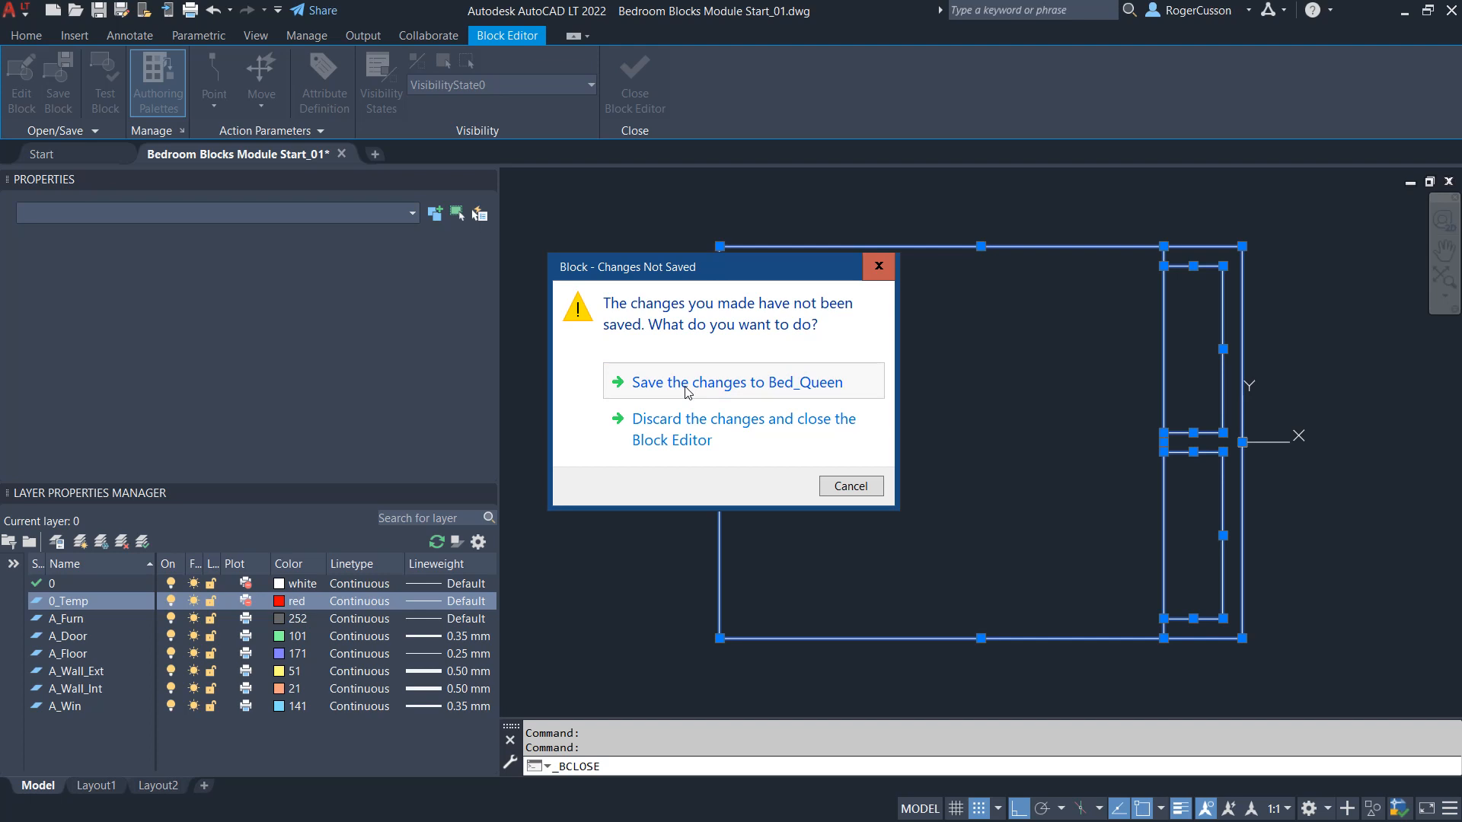
left_click(749, 395)
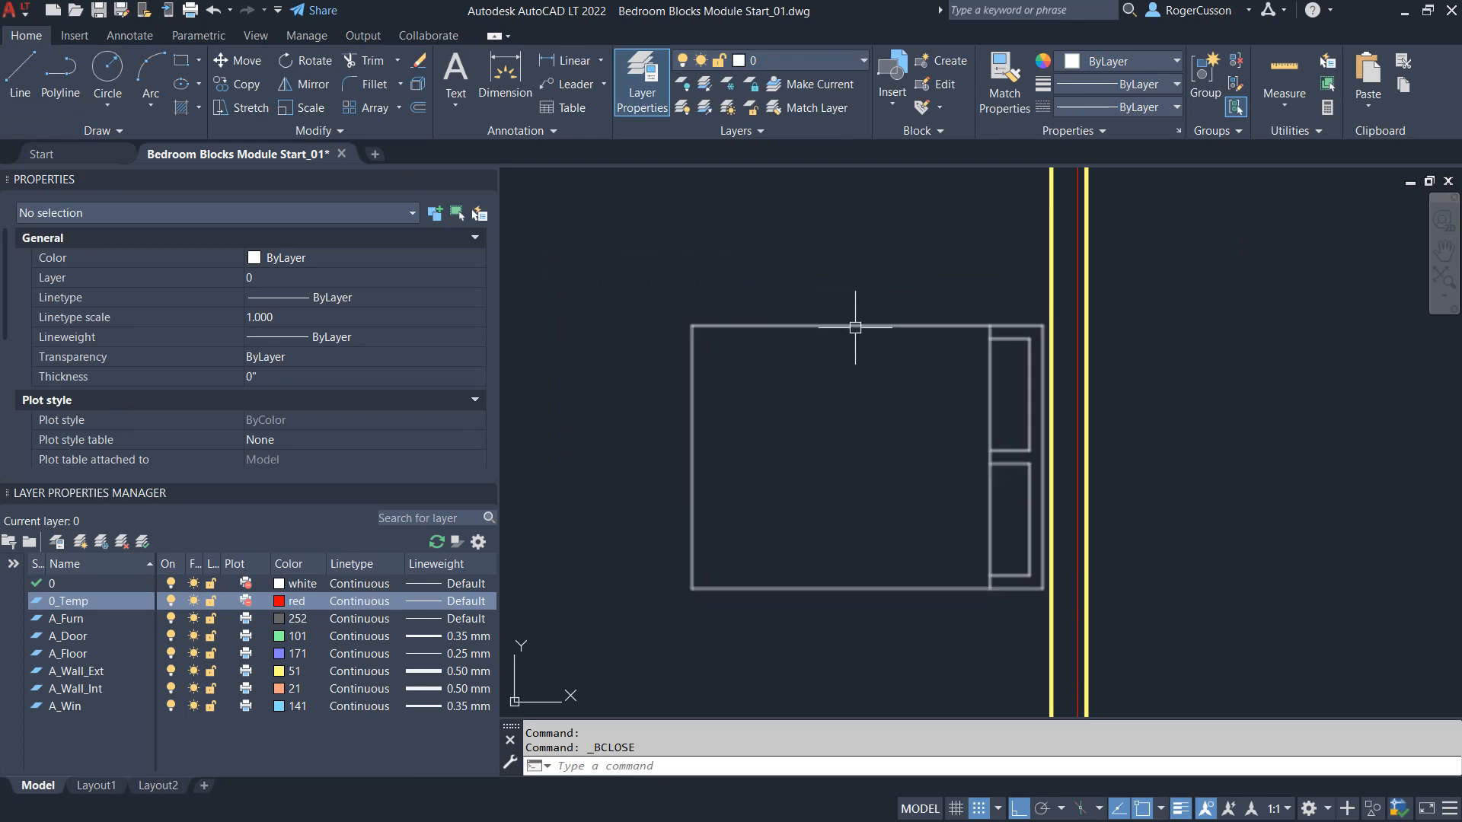
Check the edited bed block's layer and color properties in the bedroom plan and clear the selection
scroll(865, 441, "down", 2)
middle_click_drag(868, 448, 921, 443)
left_click(901, 366)
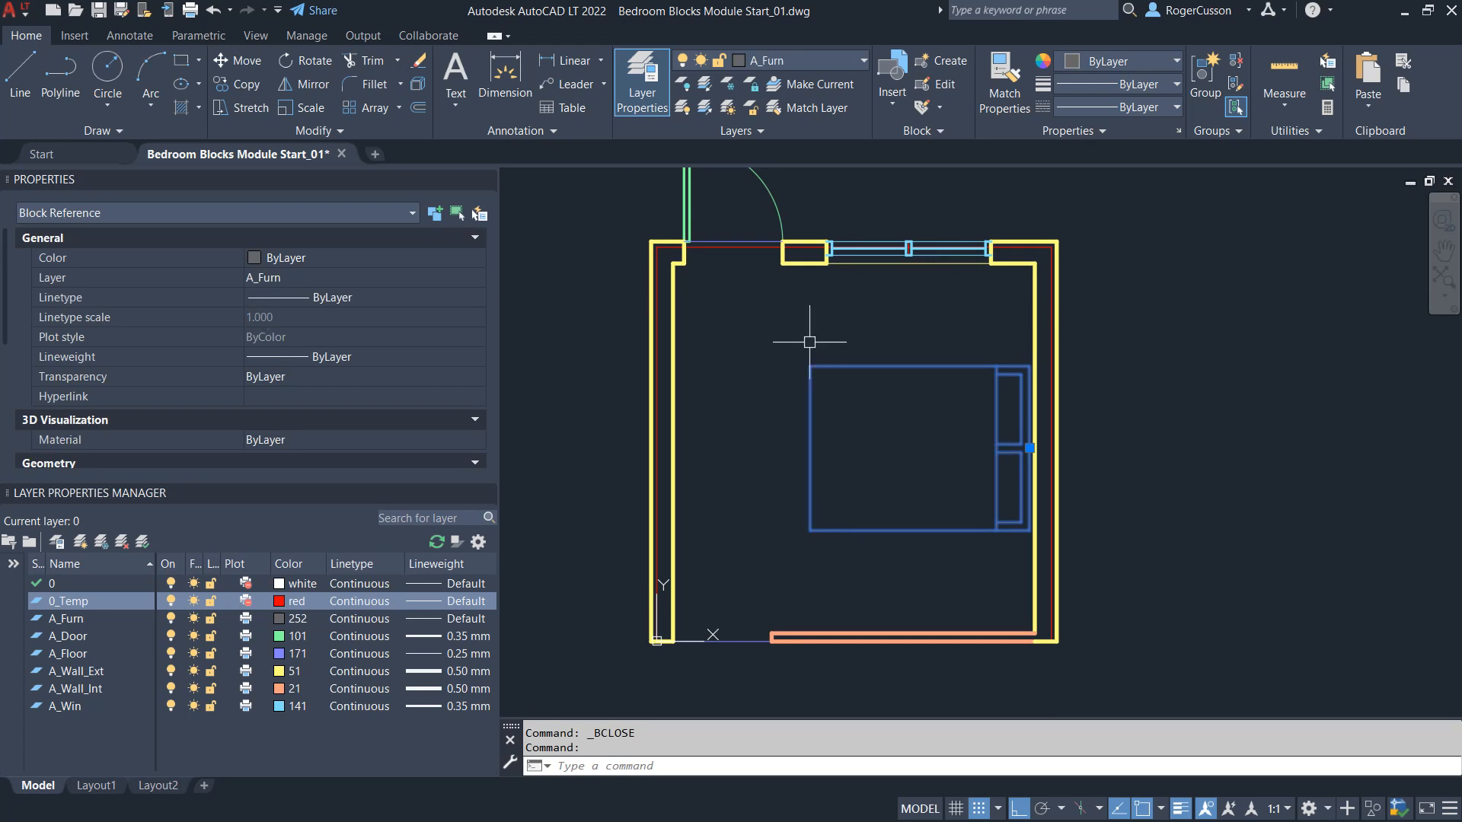
key("Escape")
scroll(721, 485, "up", 2)
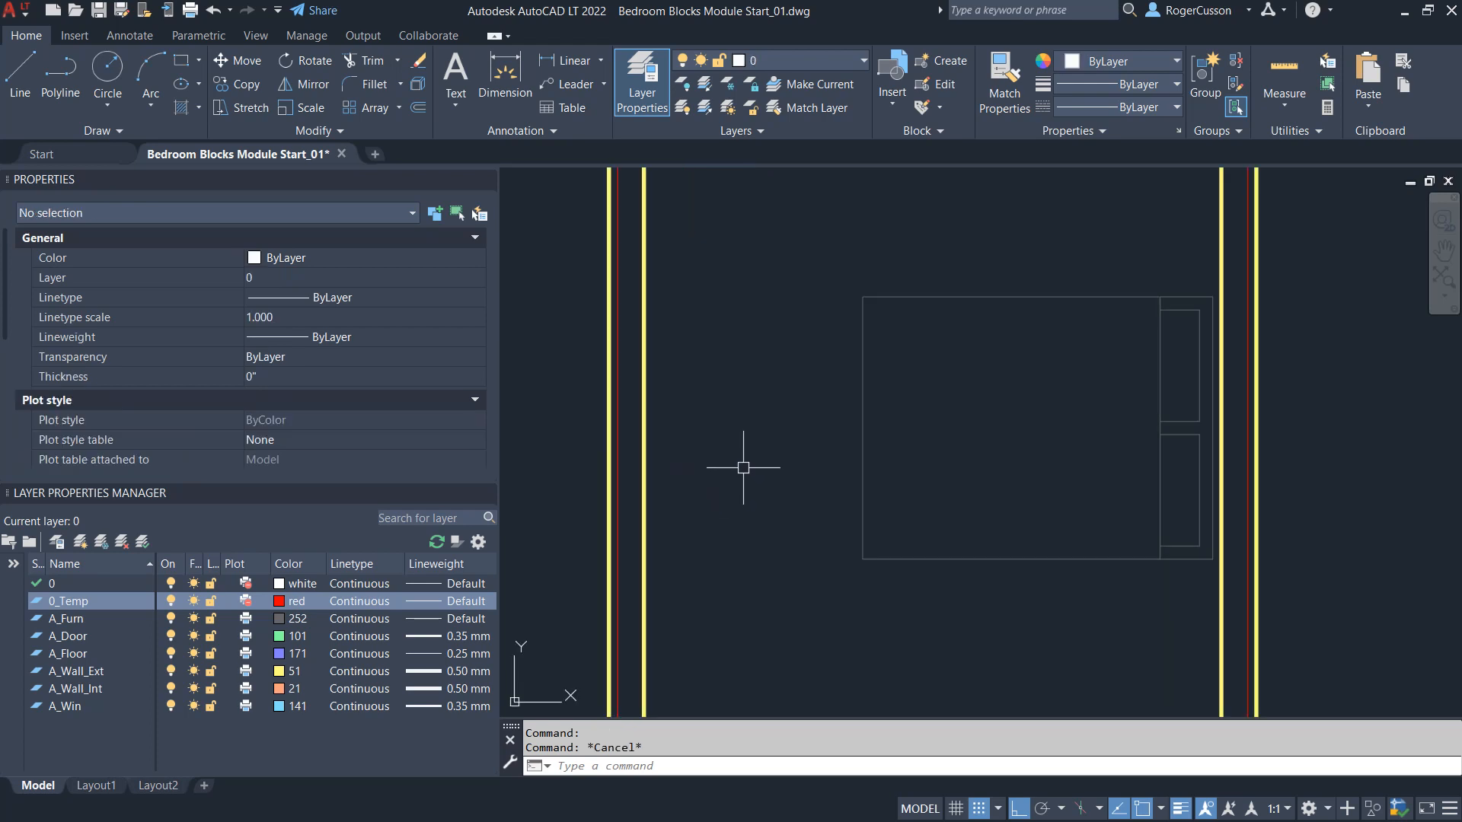
type("l")
key("Return")
key("Escape")
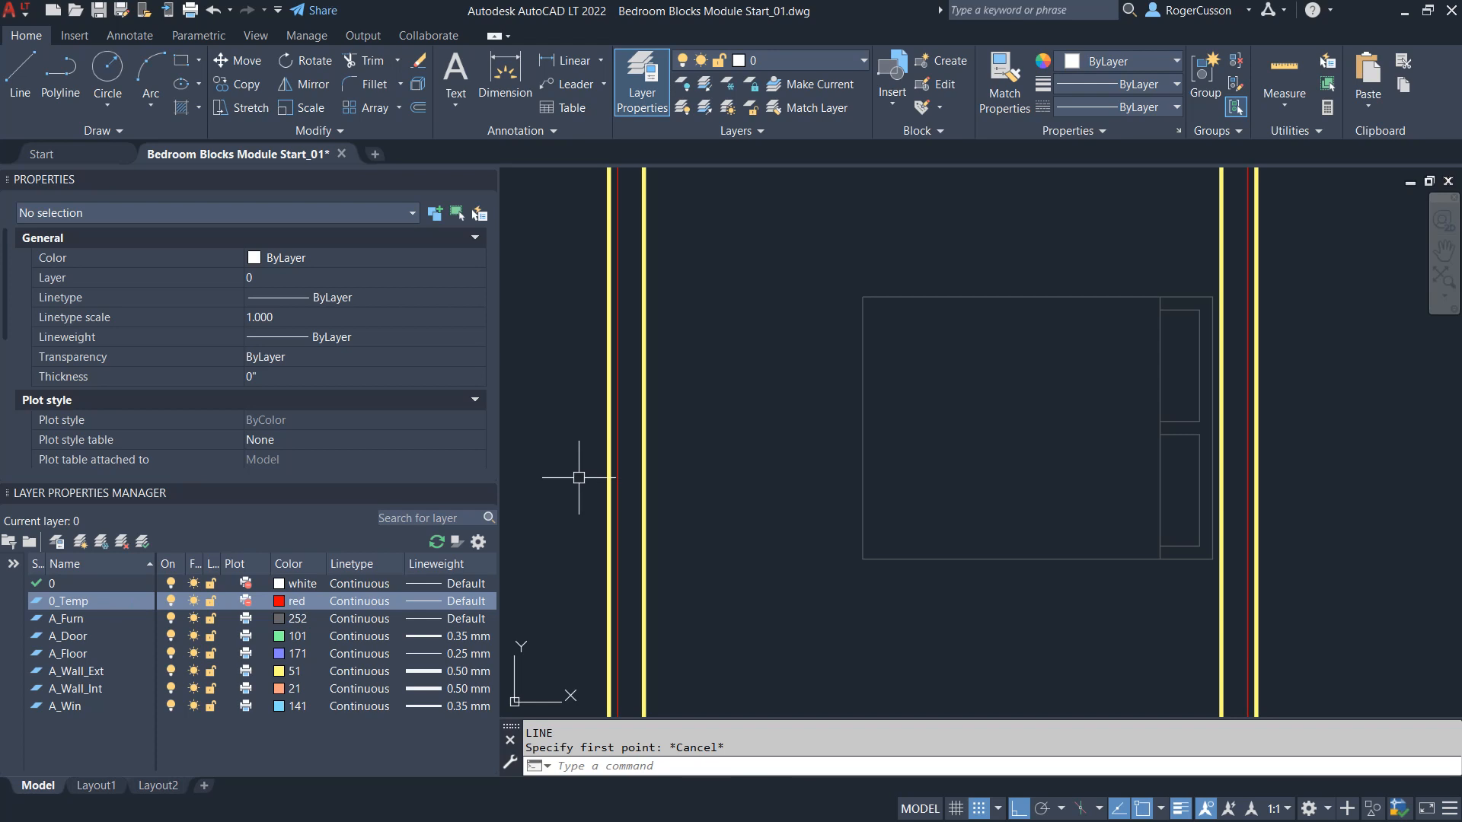
Draw a horizontal line into the room from the midpoint of the left wall's inner face, in segments of 2" and 19.5"
key("Return")
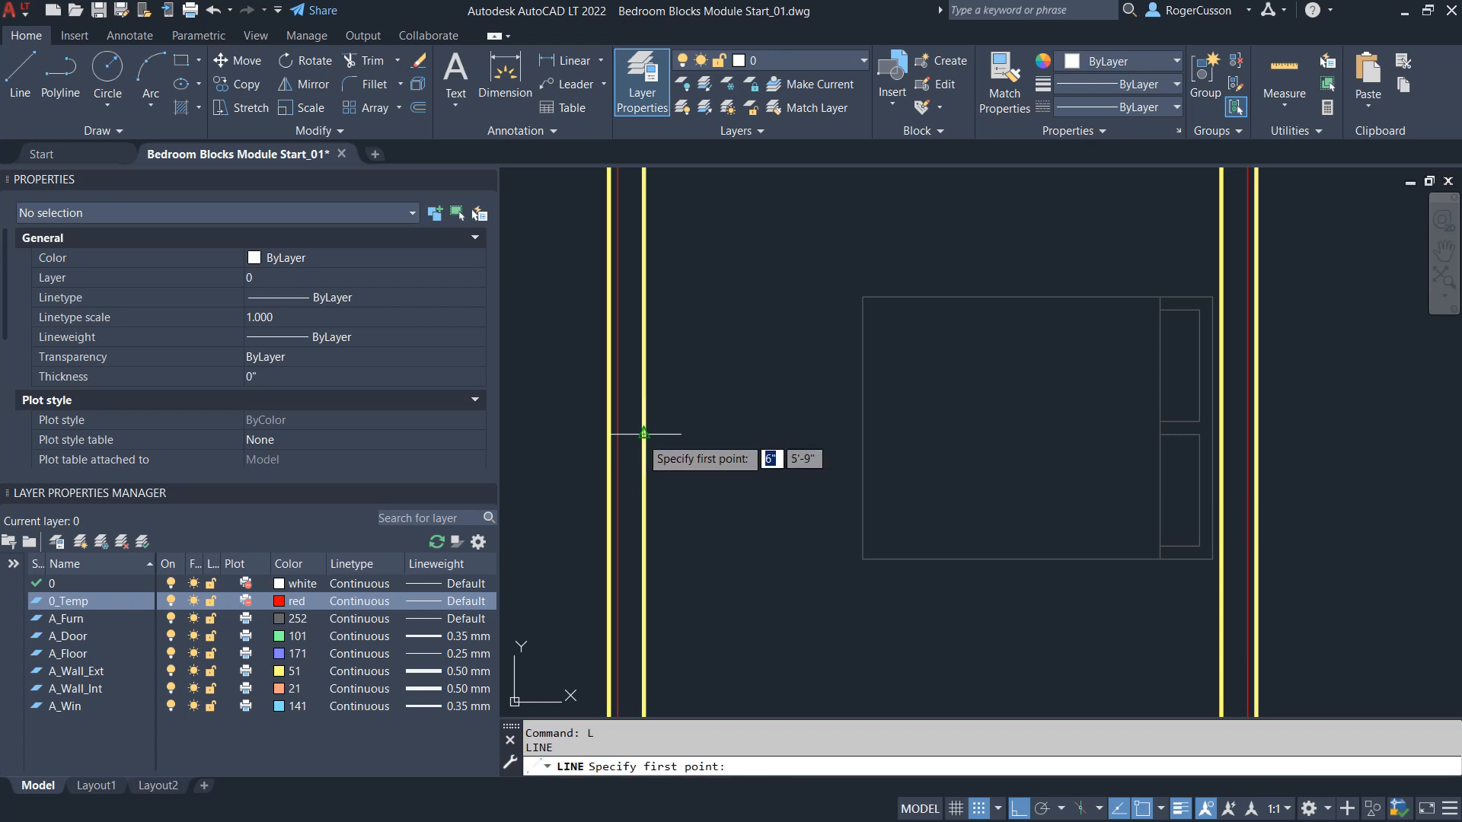
left_click(644, 434)
scroll(654, 431, "up", 5)
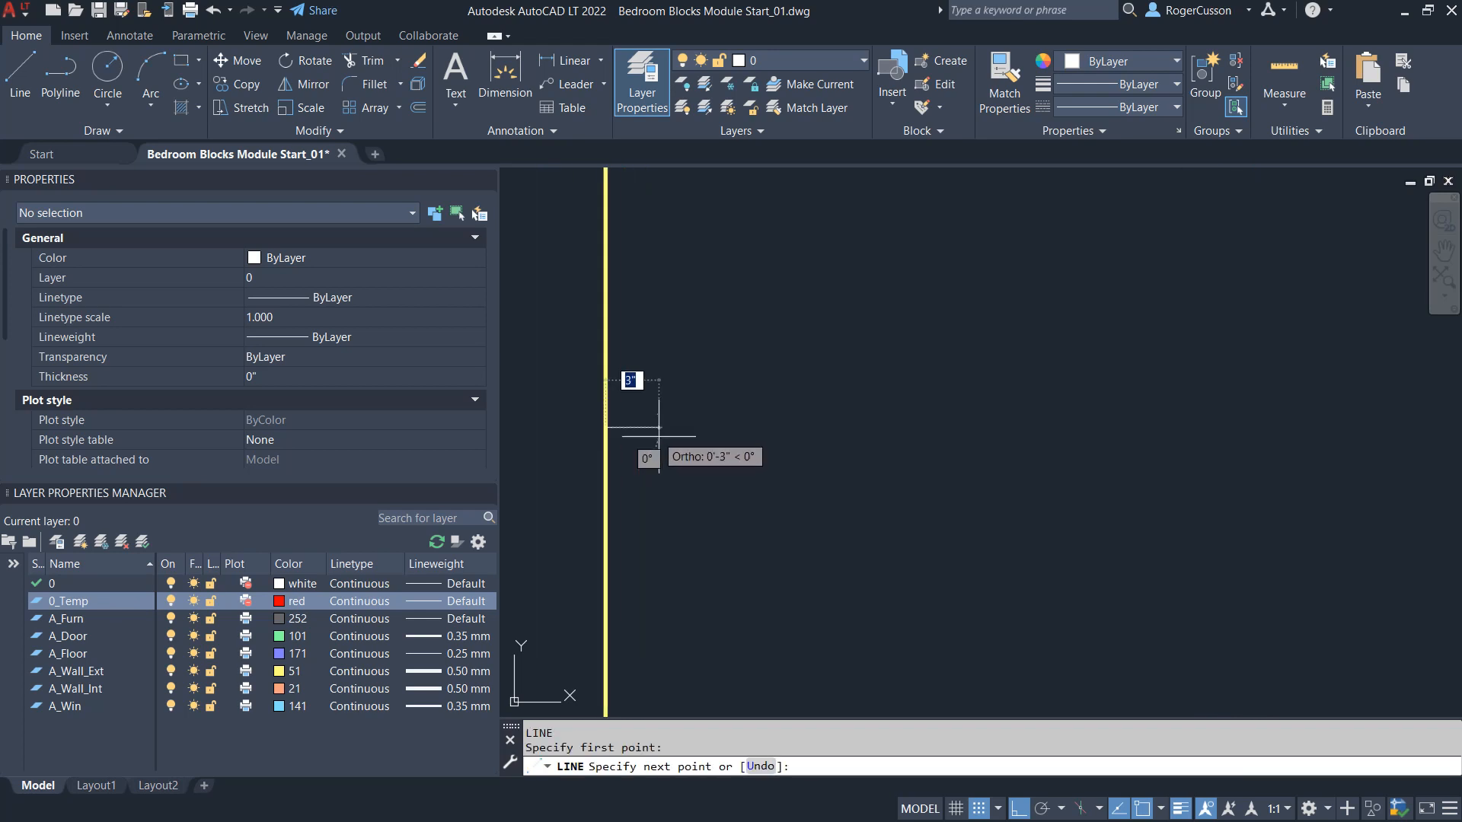
type("2")
key("Return")
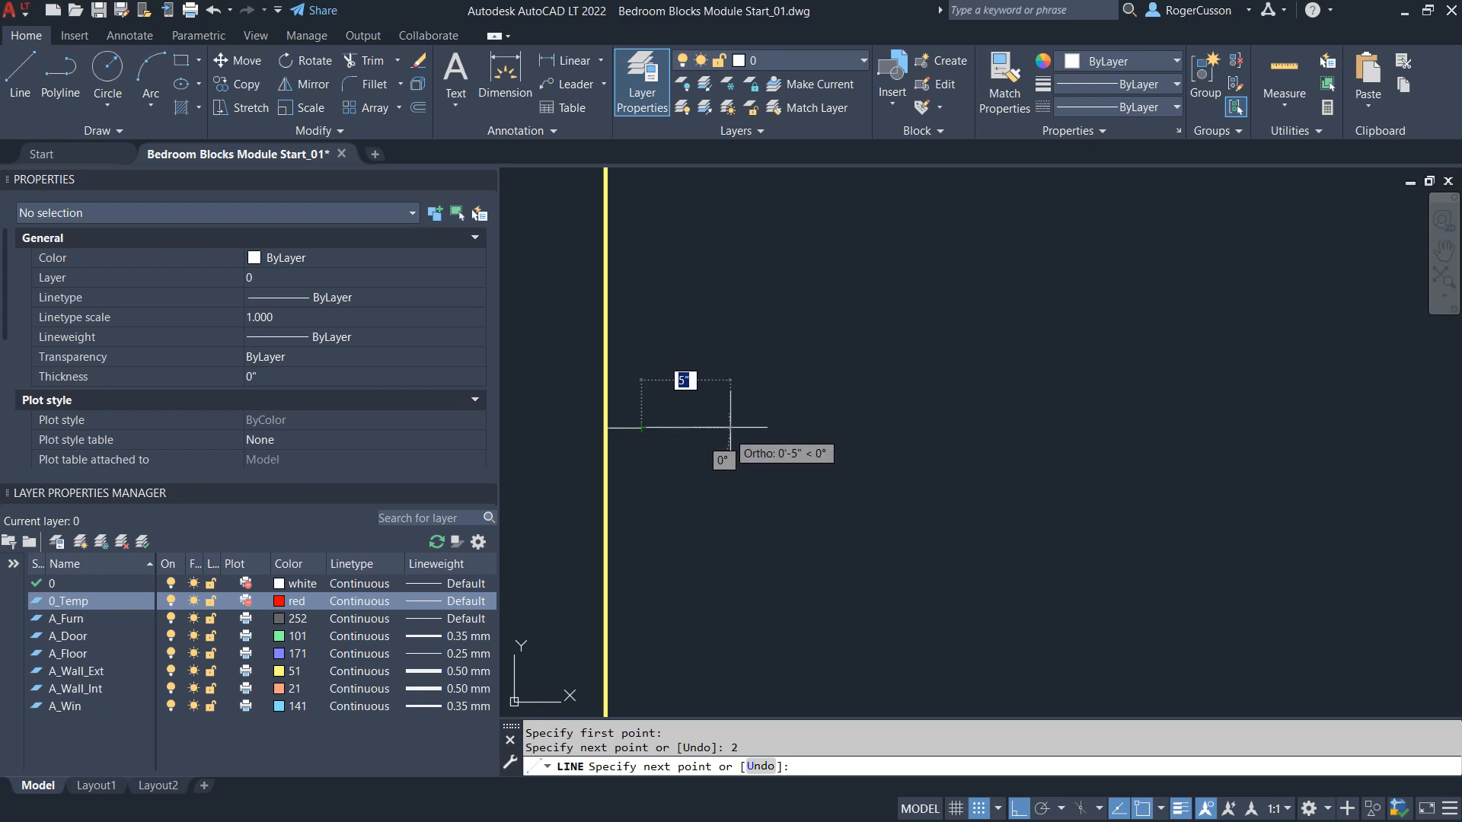
type("1")
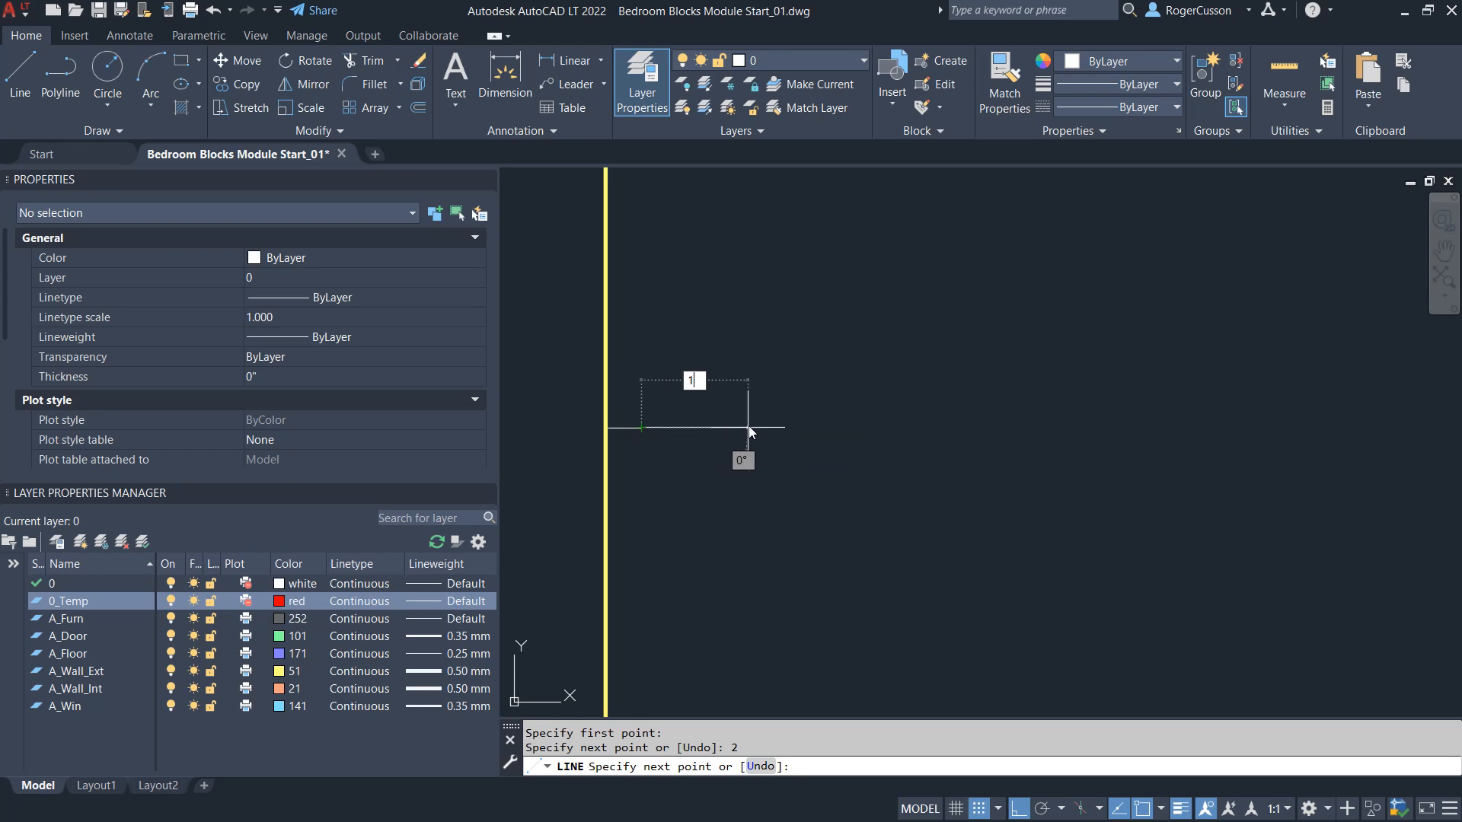
type("9.5")
key("Return")
key("Return")
Offset the 19.5" line by 2'7.5" both above and below
scroll(767, 420, "down", 2)
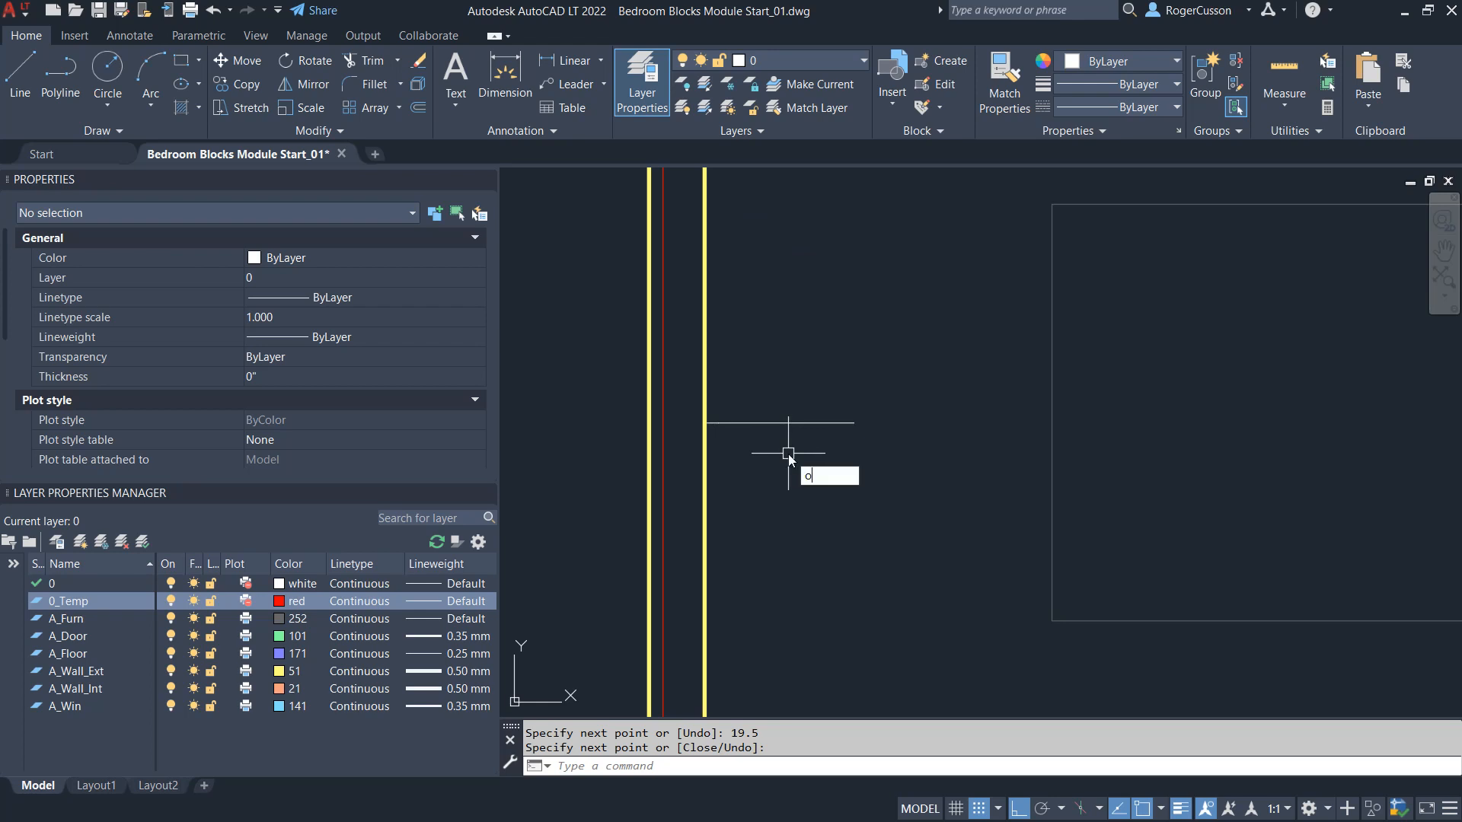
key("Return")
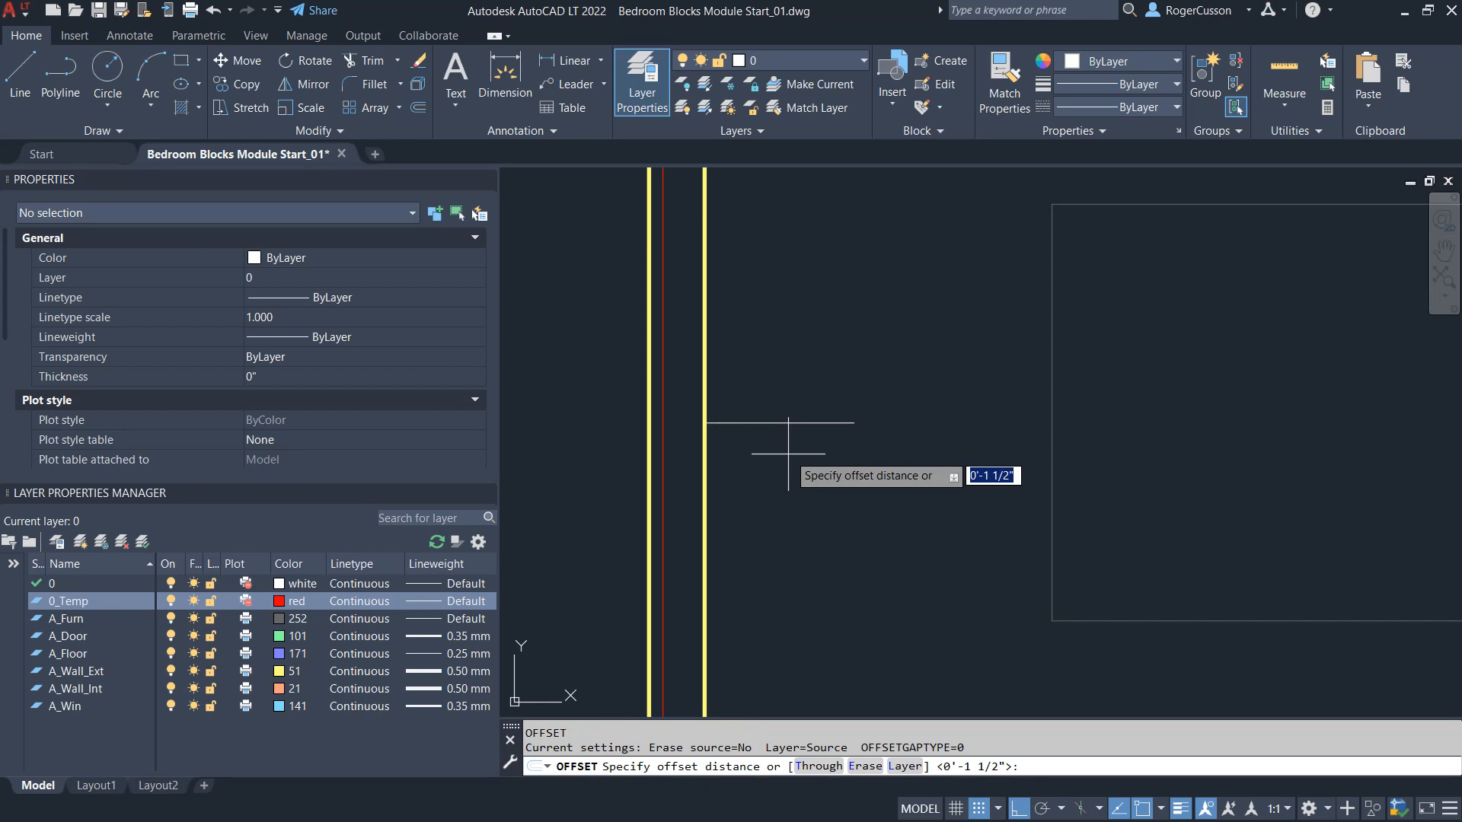
type("2'7.5")
key("Return")
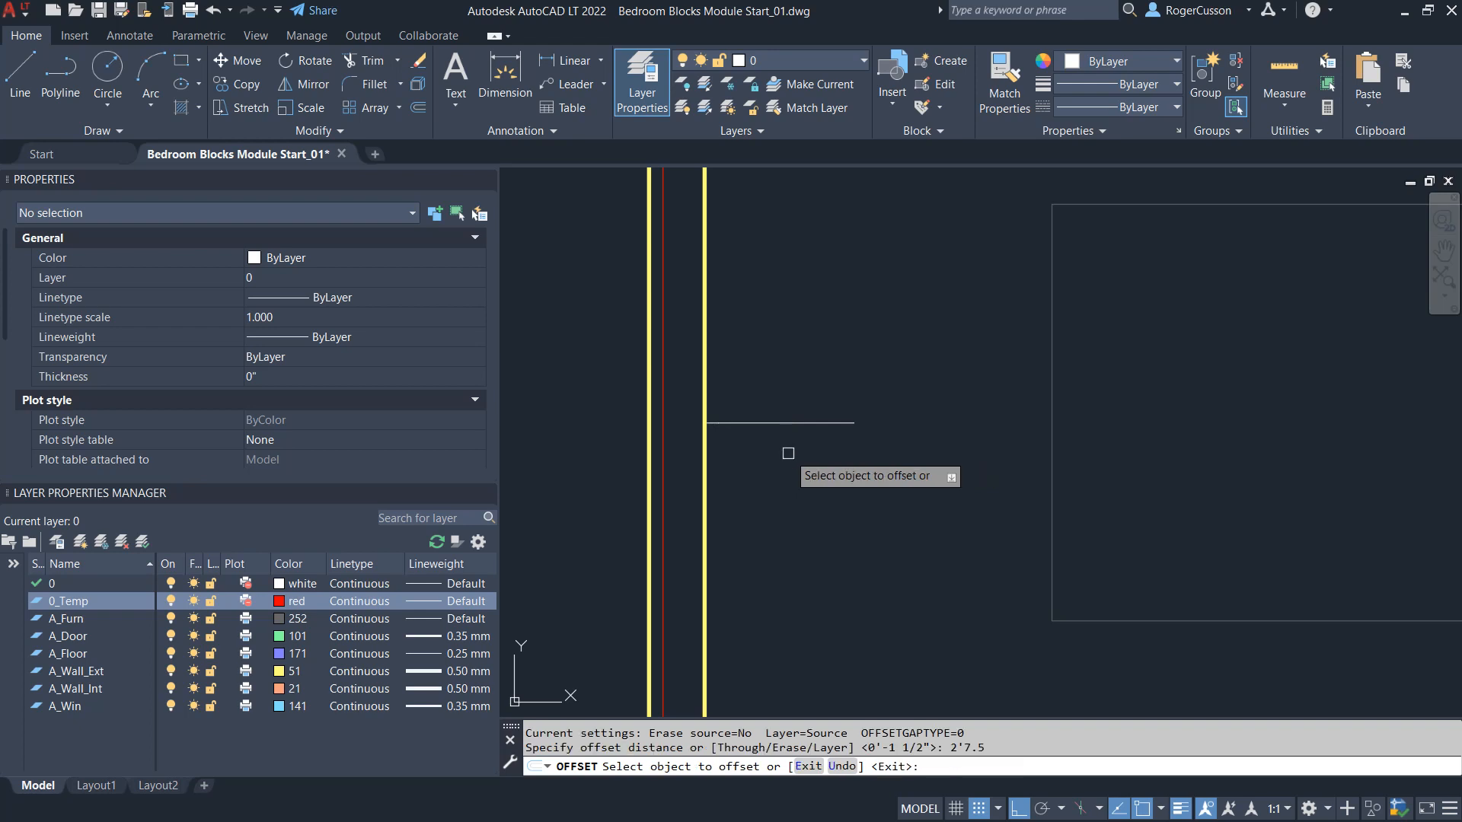
left_click(803, 423)
left_click(805, 387)
left_click(803, 423)
left_click(795, 495)
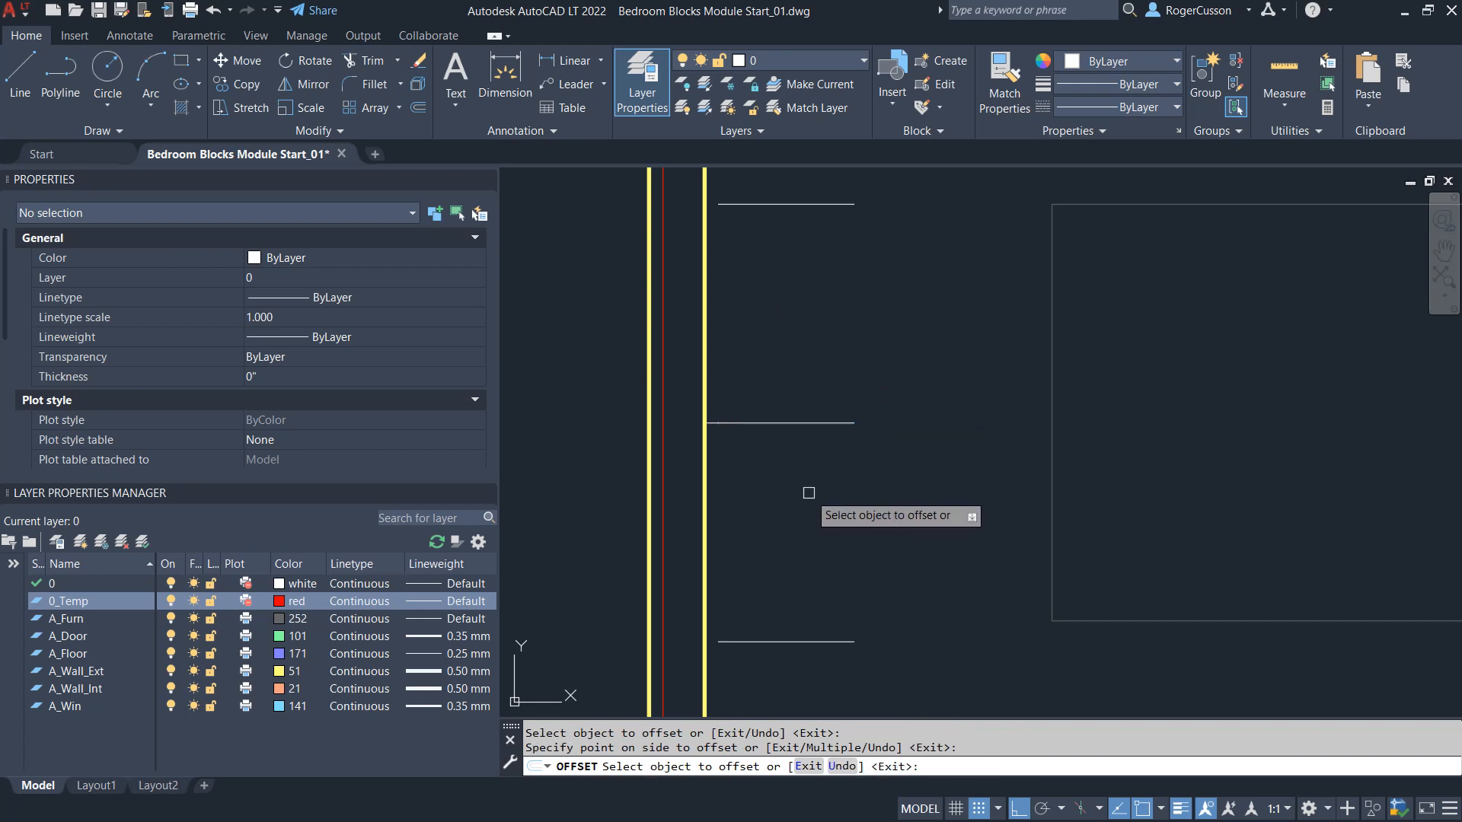
key("Escape")
Close the furniture outline with two vertical lines joining the matching ends of the two offset lines
type("l")
key("Return")
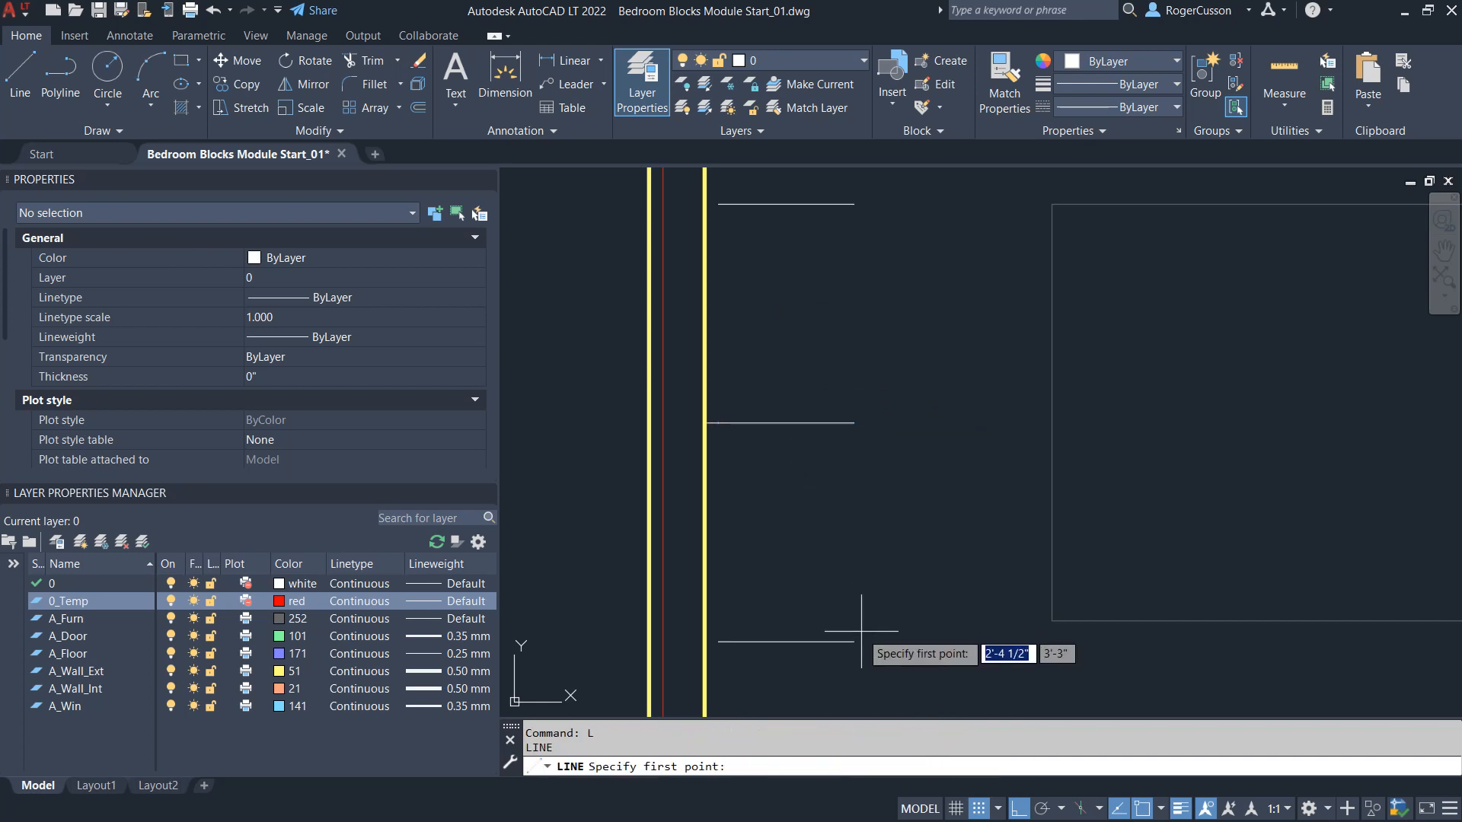
left_click(854, 642)
left_click(855, 204)
key("Return")
key("Return")
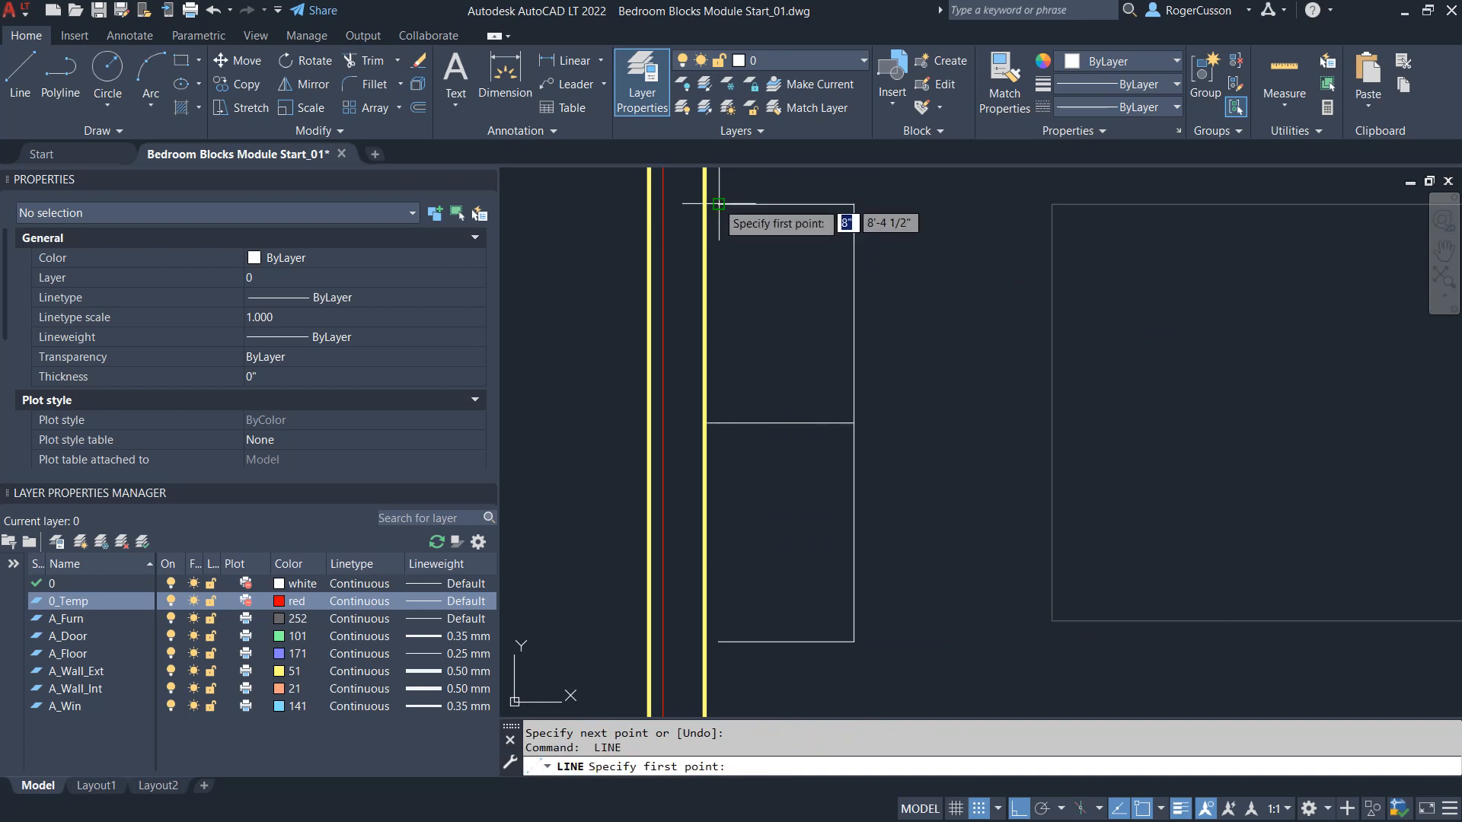
left_click(718, 204)
left_click(718, 642)
key("Escape")
scroll(872, 483, "up", 2)
scroll(865, 483, "down", 2)
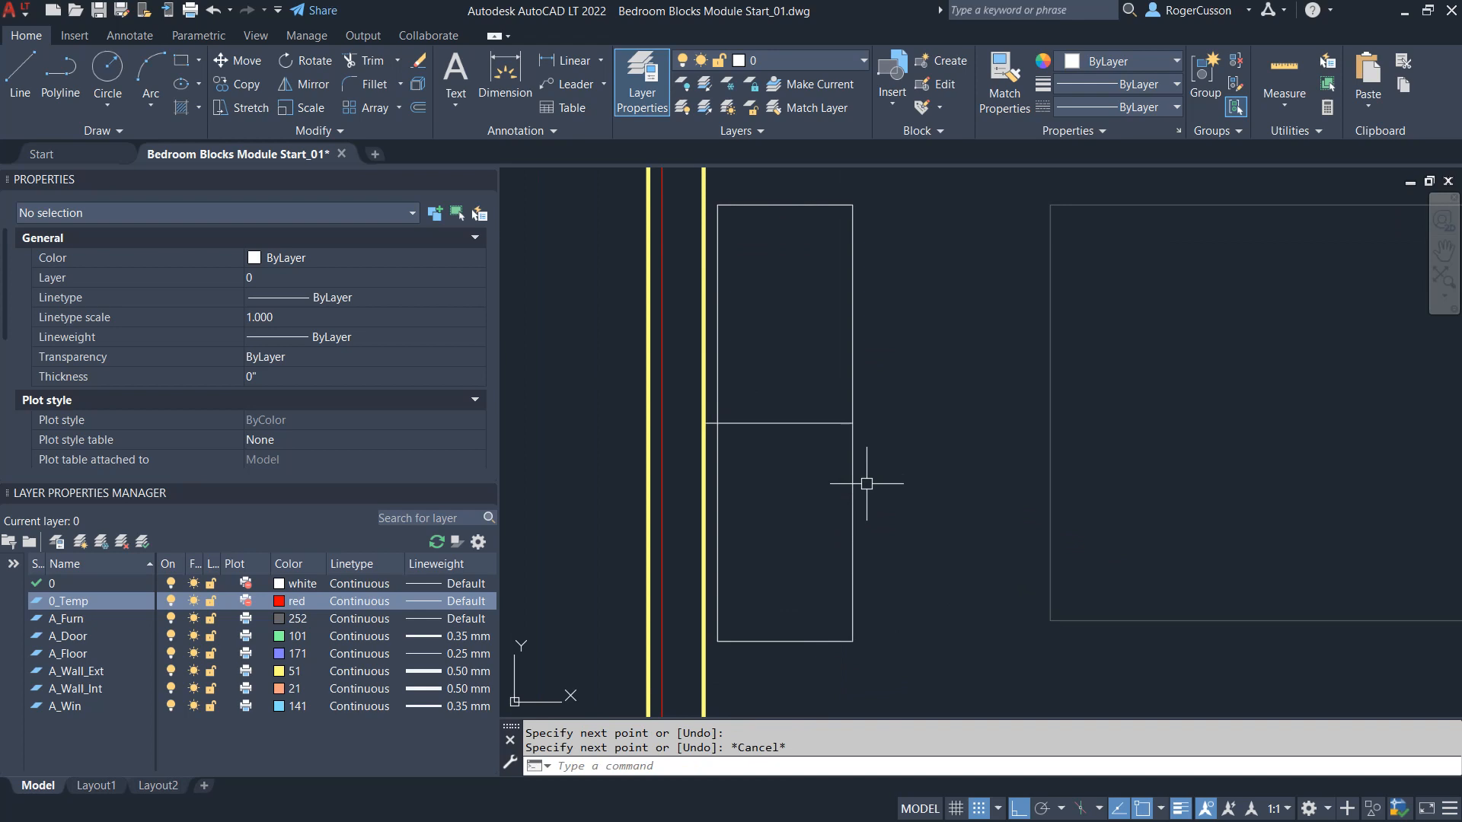
Draw a 1" horizontal line outward from the middle of the furniture outline's room-side edge
type("l")
key("Return")
left_click(853, 423)
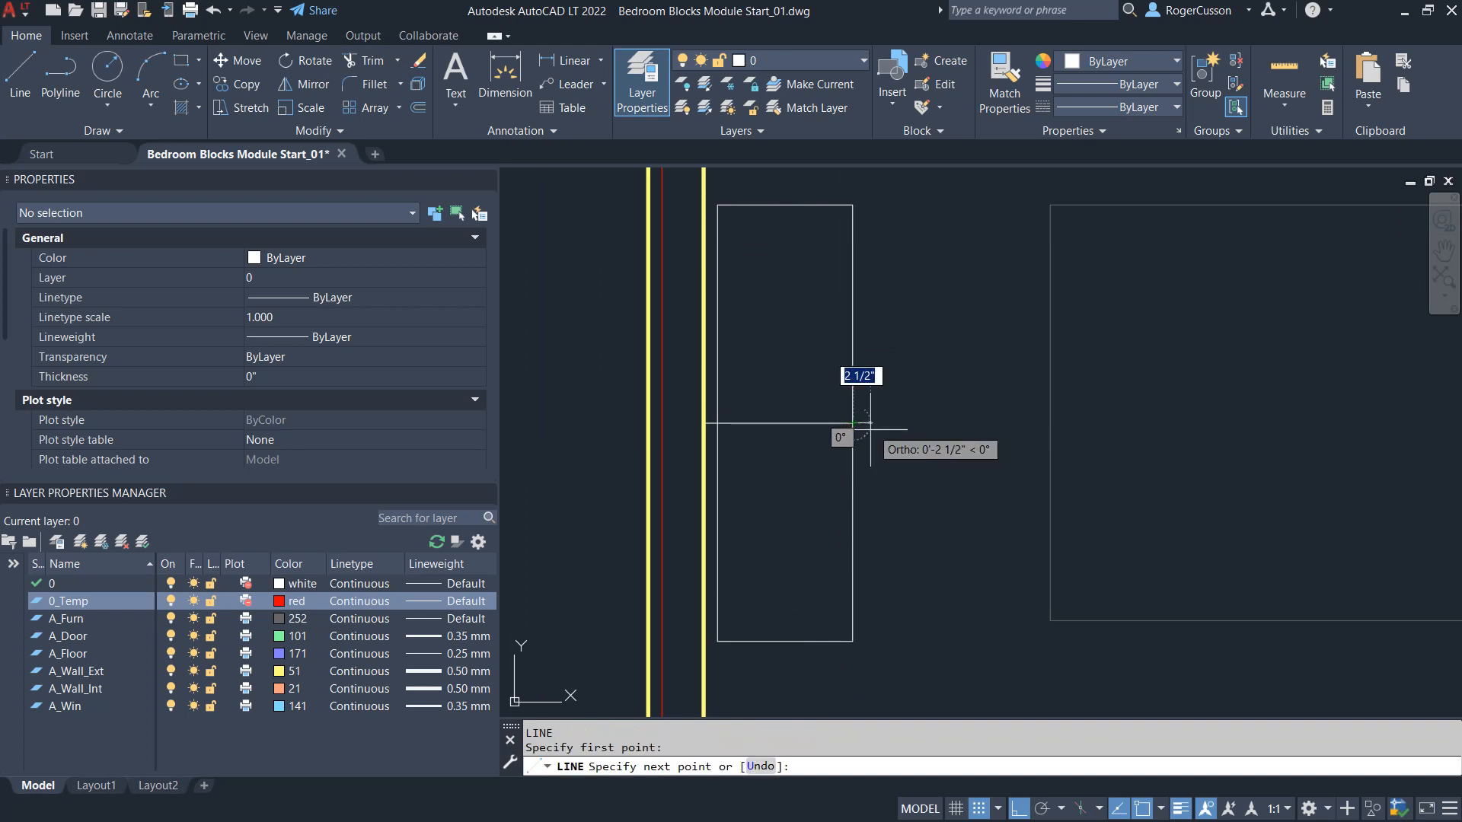
type("1")
key("Return")
key("Return")
Copy the 1" line from the middle of the room-side edge to that edge's upper and lower corners
scroll(862, 430, "up", 4)
scroll(861, 442, "down", 2)
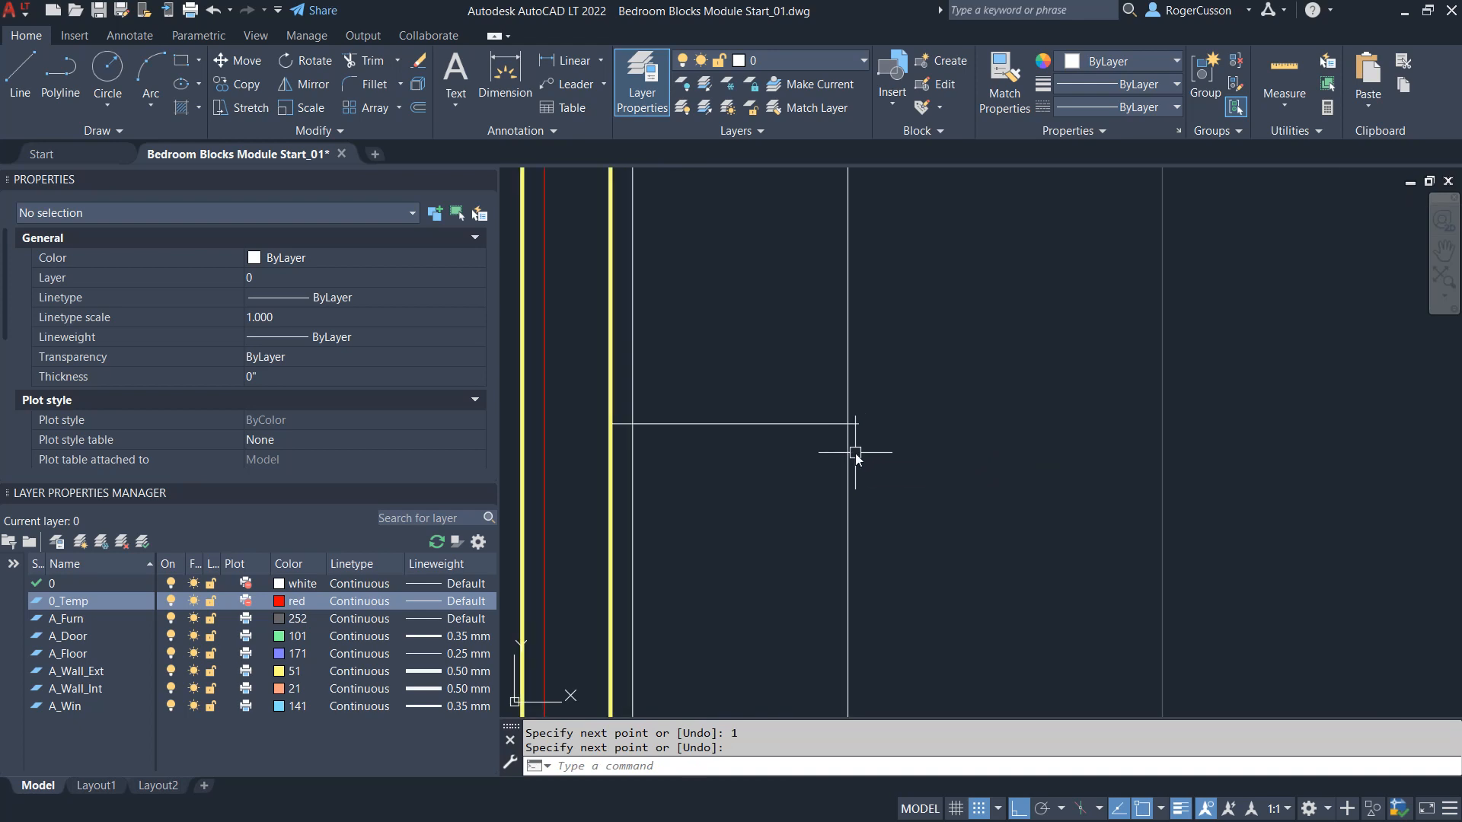
type("co")
key("Return")
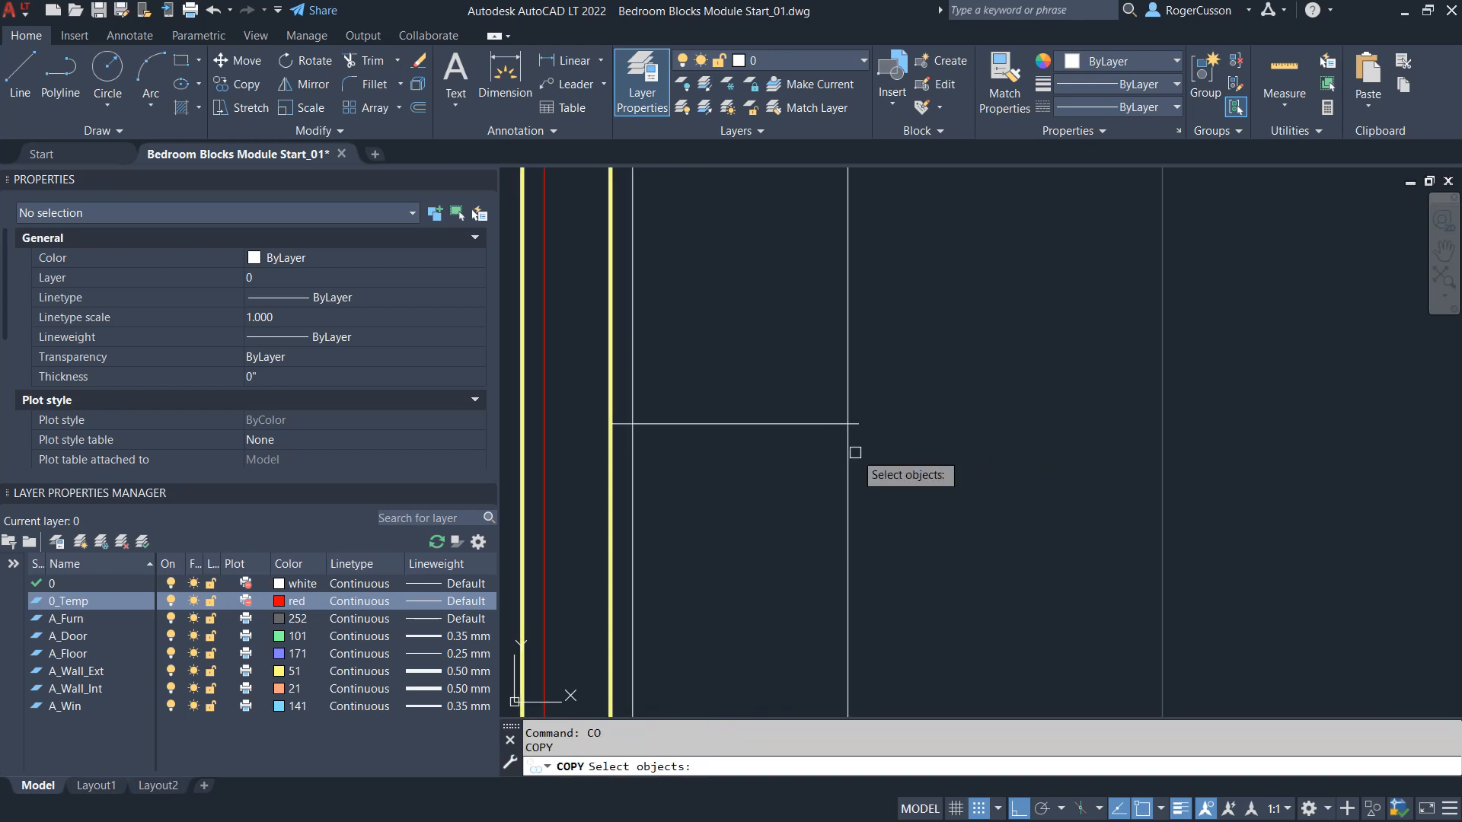
scroll(837, 449, "up", 2)
left_click(856, 420)
key("Return")
left_click(854, 416)
scroll(874, 385, "down", 2)
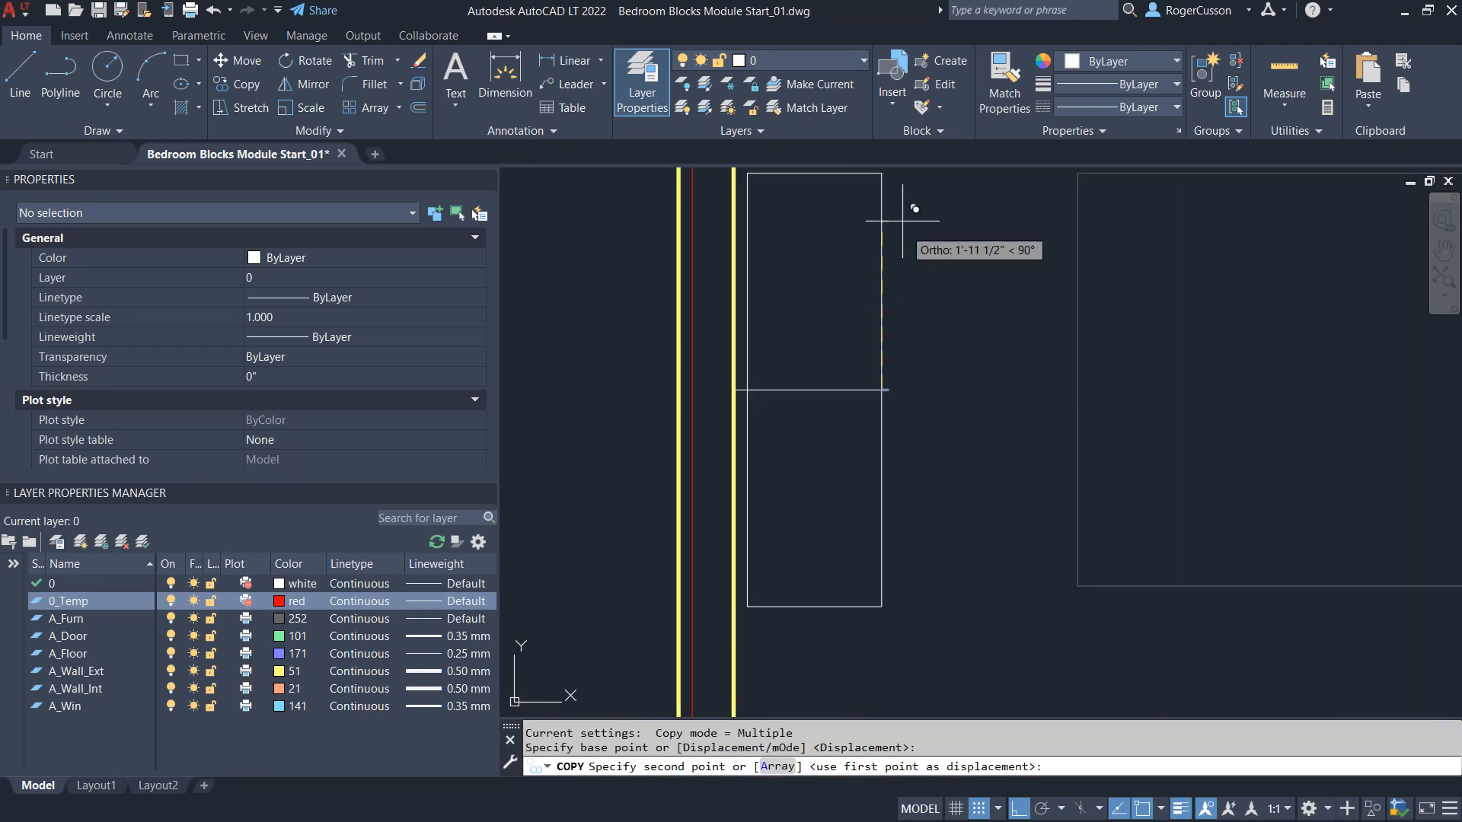
left_click(883, 173)
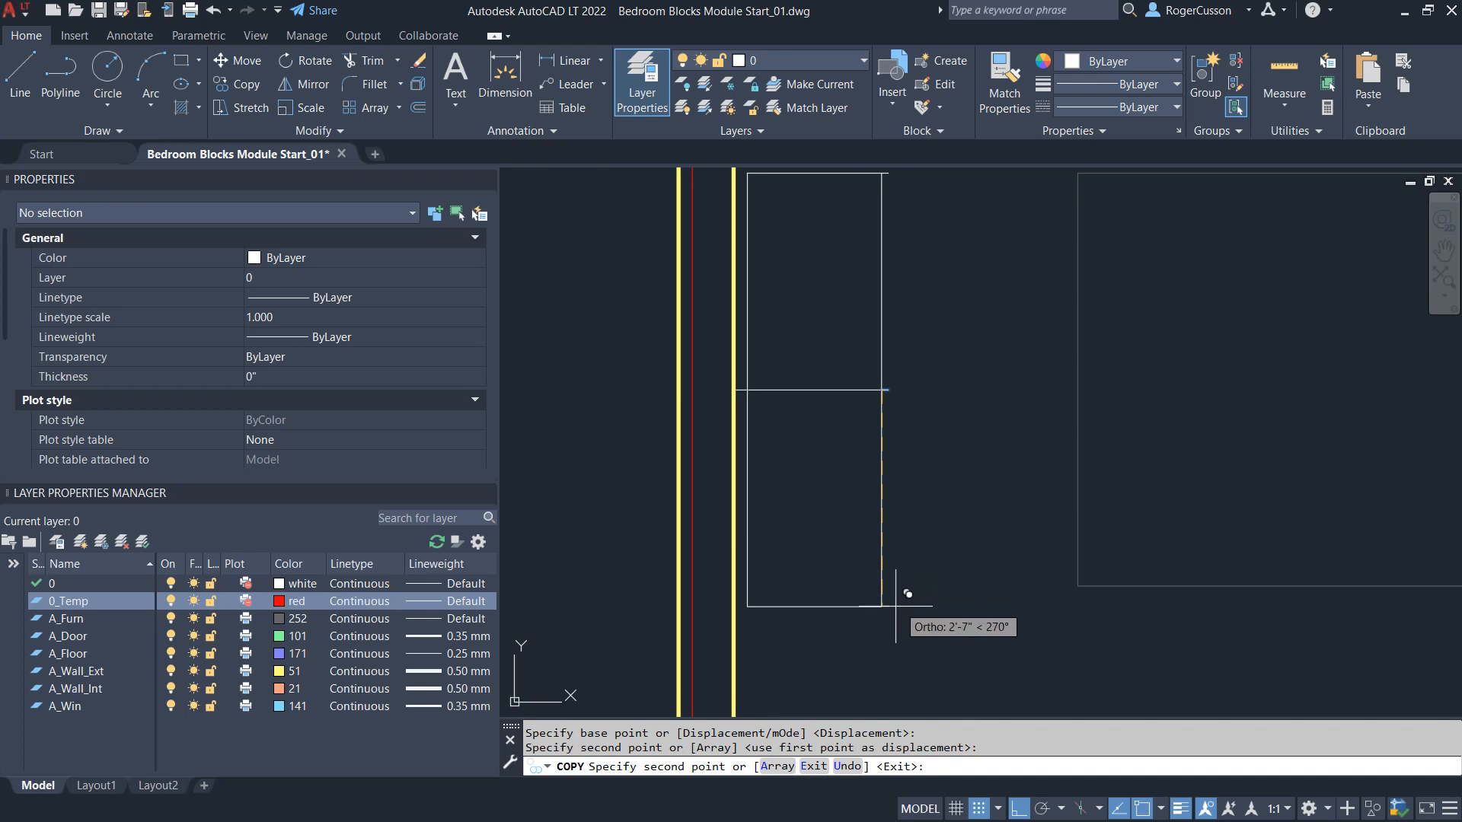
key("Escape")
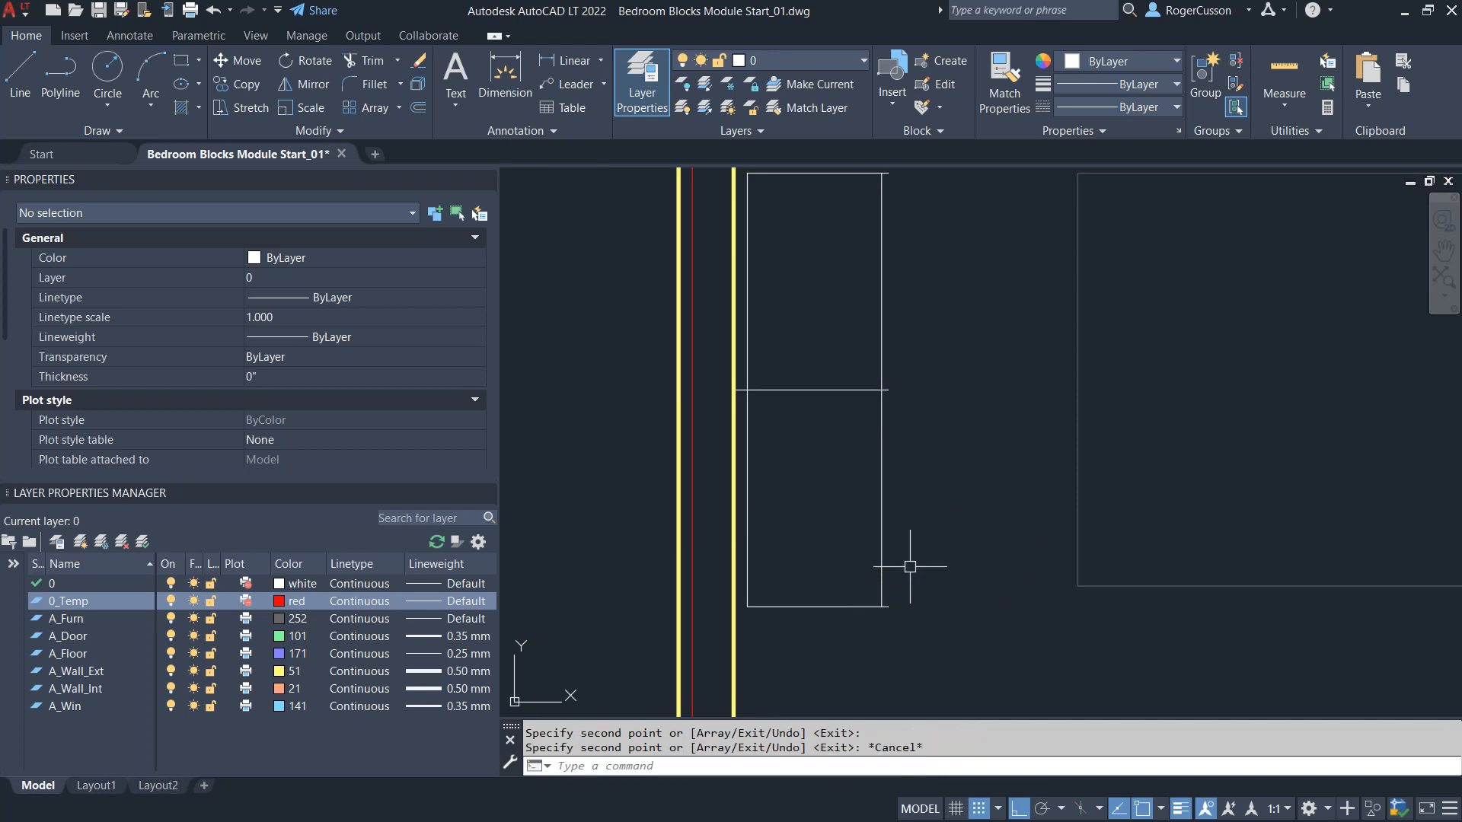
Offset the 1" line at the outline's lower room-side corner by 1" upward
type("o")
key("Return")
type("1")
key("Return")
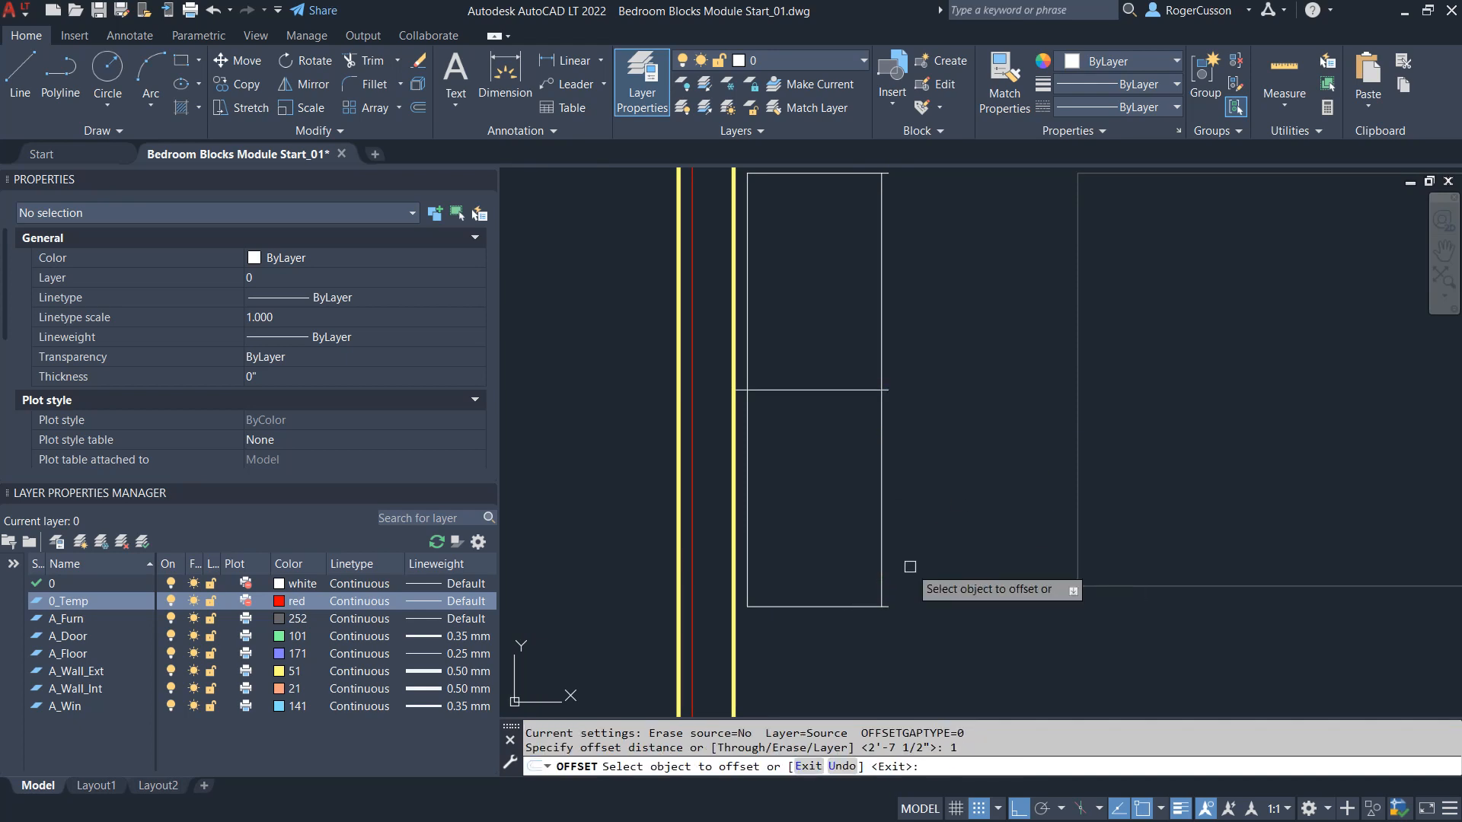
scroll(910, 566, "up", 5)
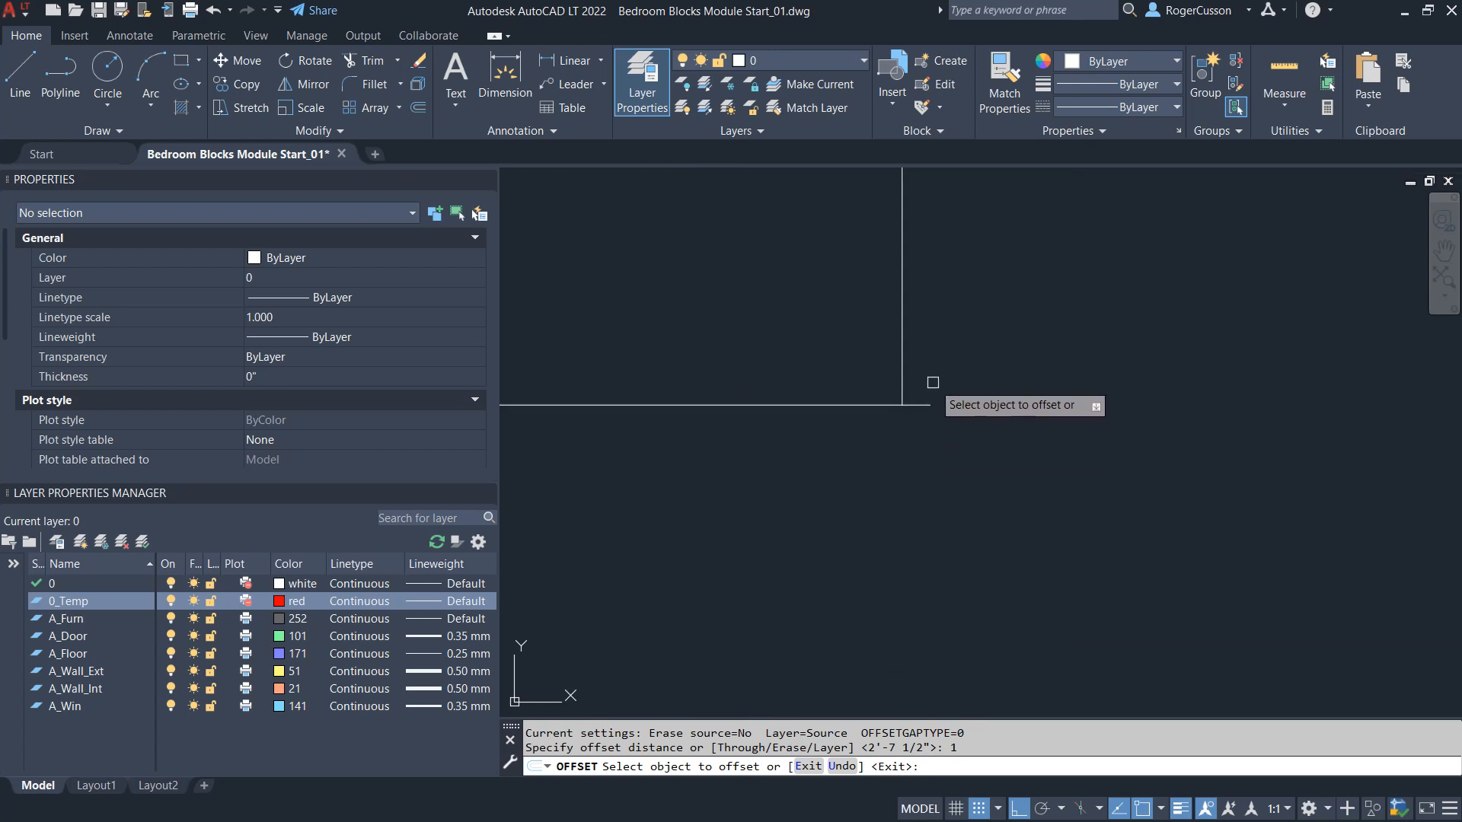
left_click(918, 405)
left_click(930, 396)
scroll(914, 457, "down", 5)
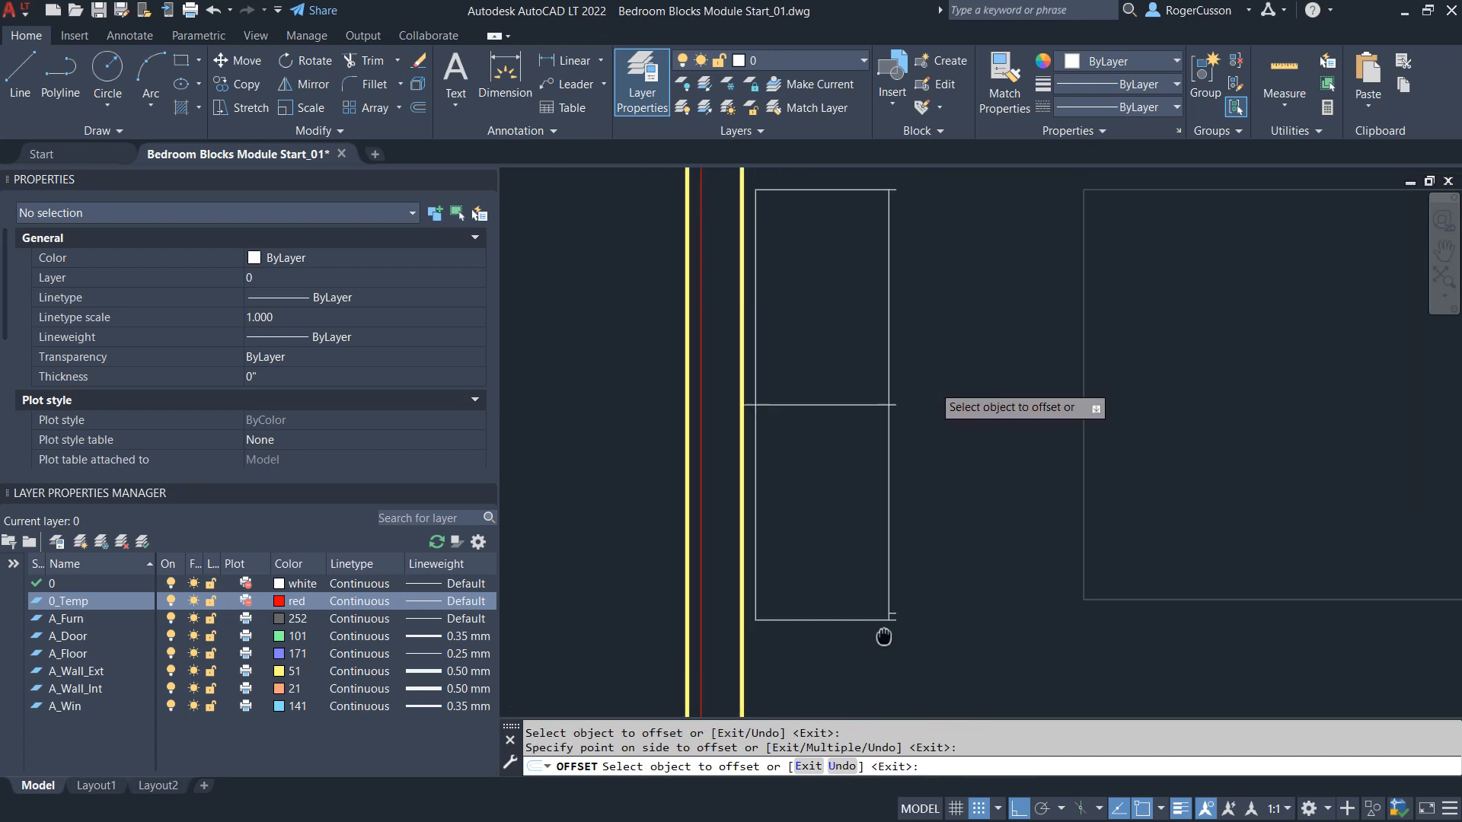
Offset the middle 1" line by 1" both above and below, and the upper corner's 1" line by 1" downward
scroll(901, 430, "up", 1)
left_click(860, 436)
left_click(873, 467)
left_click(858, 436)
left_click(862, 415)
scroll(885, 396, "down", 2)
middle_click_drag(885, 395, 883, 492)
scroll(881, 294, "up", 2)
scroll(881, 295, "up", 2)
left_click(867, 316)
key("Escape")
Draw two vertical lines joining the outer ends of the offset lines to close the upper and lower front panels
type("l")
key("Return")
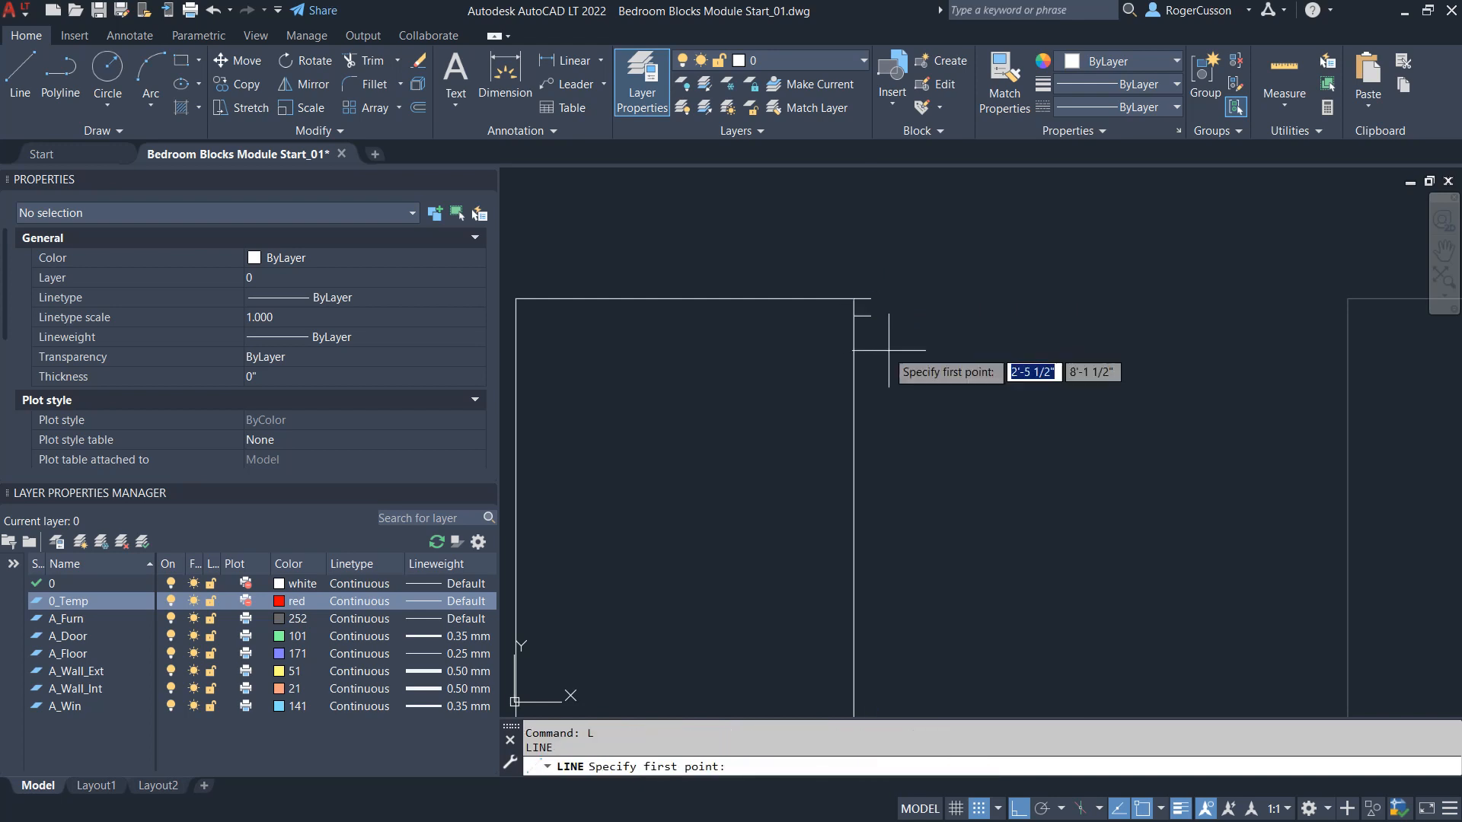
left_click(868, 317)
scroll(868, 320, "down", 4)
scroll(903, 601, "up", 5)
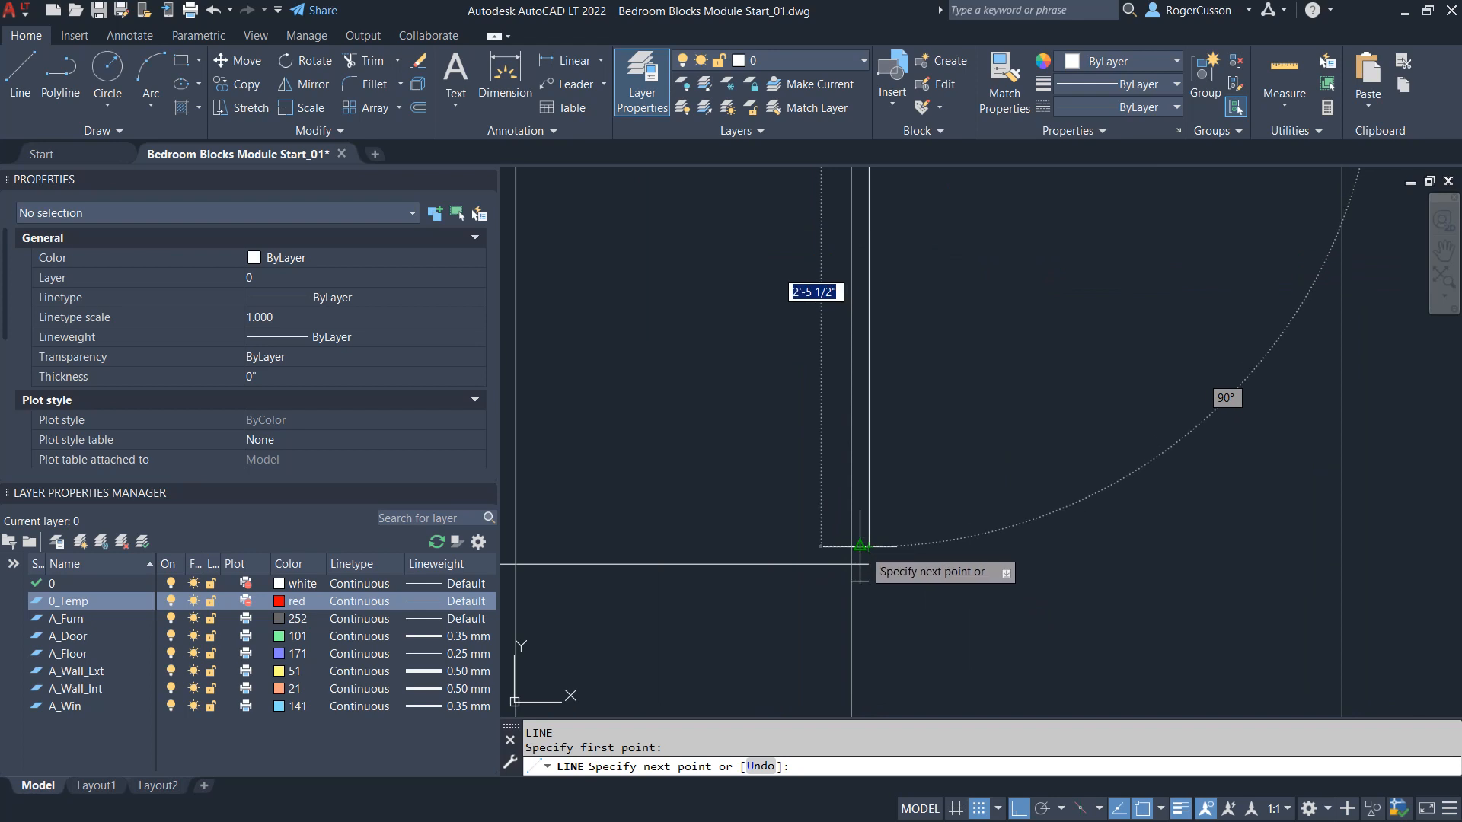
left_click(869, 546)
key("Return")
key("Return")
left_click(868, 581)
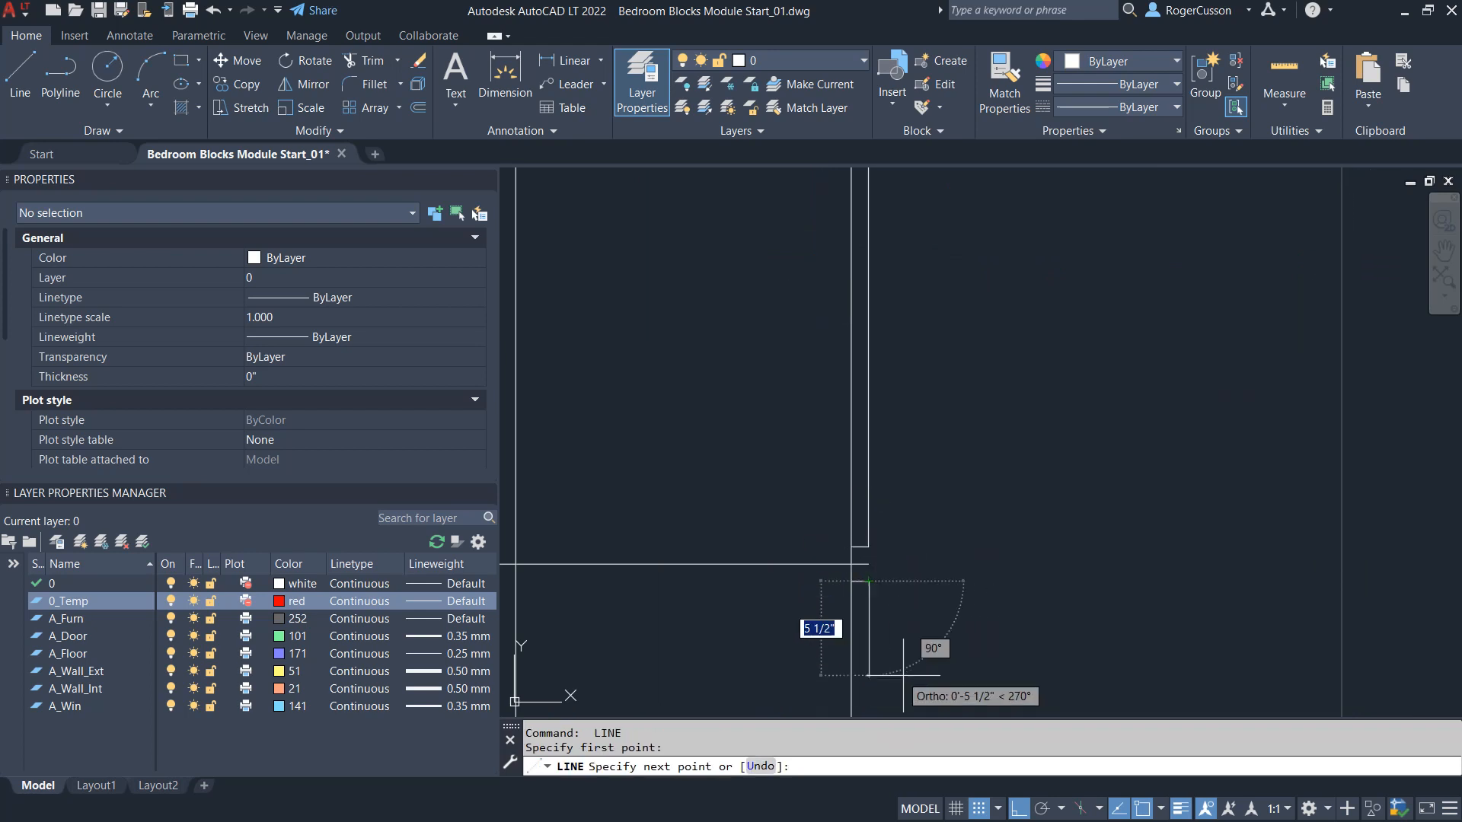
scroll(869, 562, "down", 3)
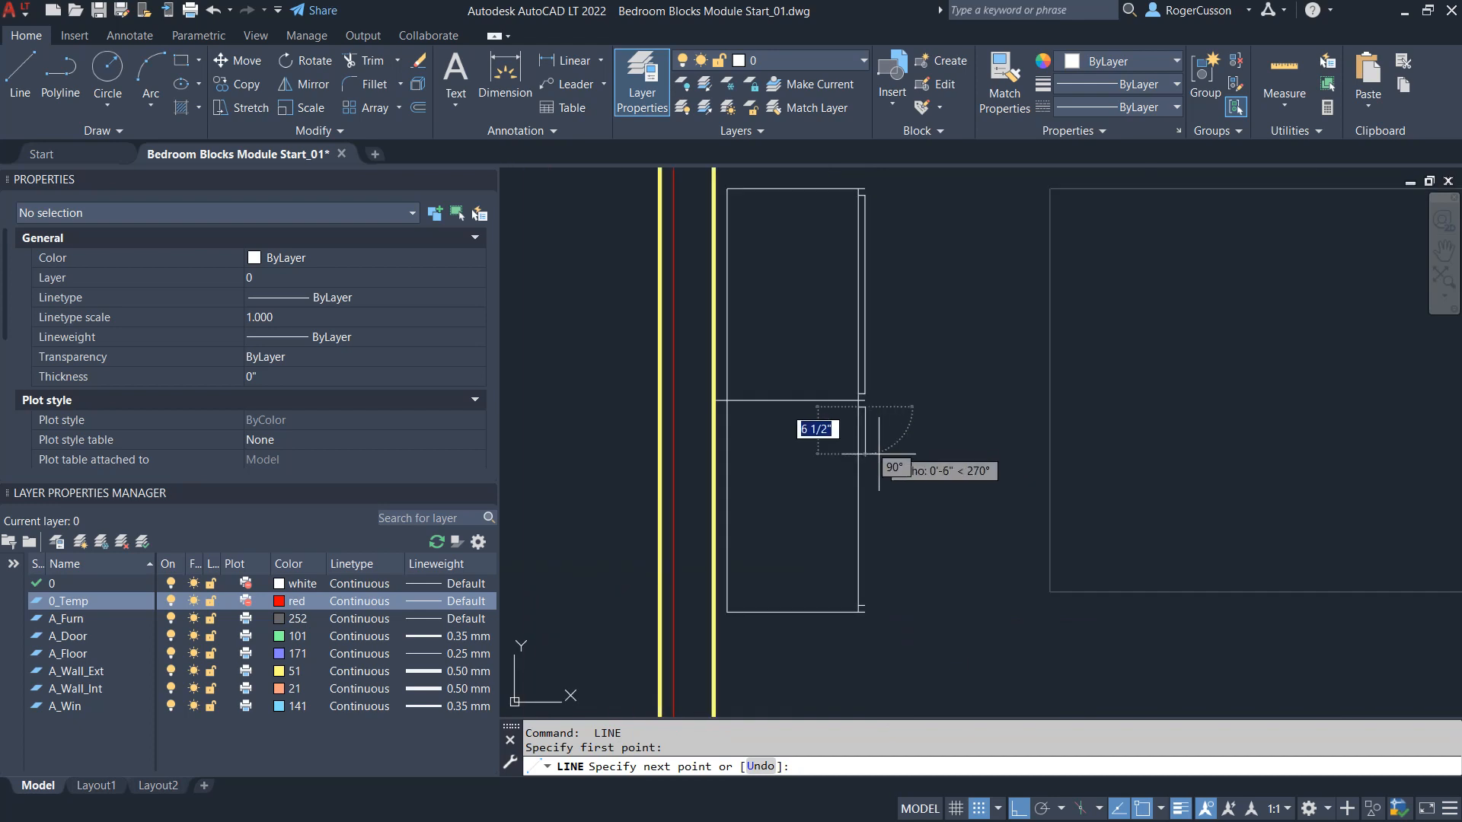
left_click(865, 605)
key("Escape")
Erase the horizontal centre lines from the wall through the outline and the three original 1" lines at its middle and corners
scroll(869, 610, "up", 4)
left_click(869, 609)
scroll(884, 583, "down", 3)
left_click(840, 380)
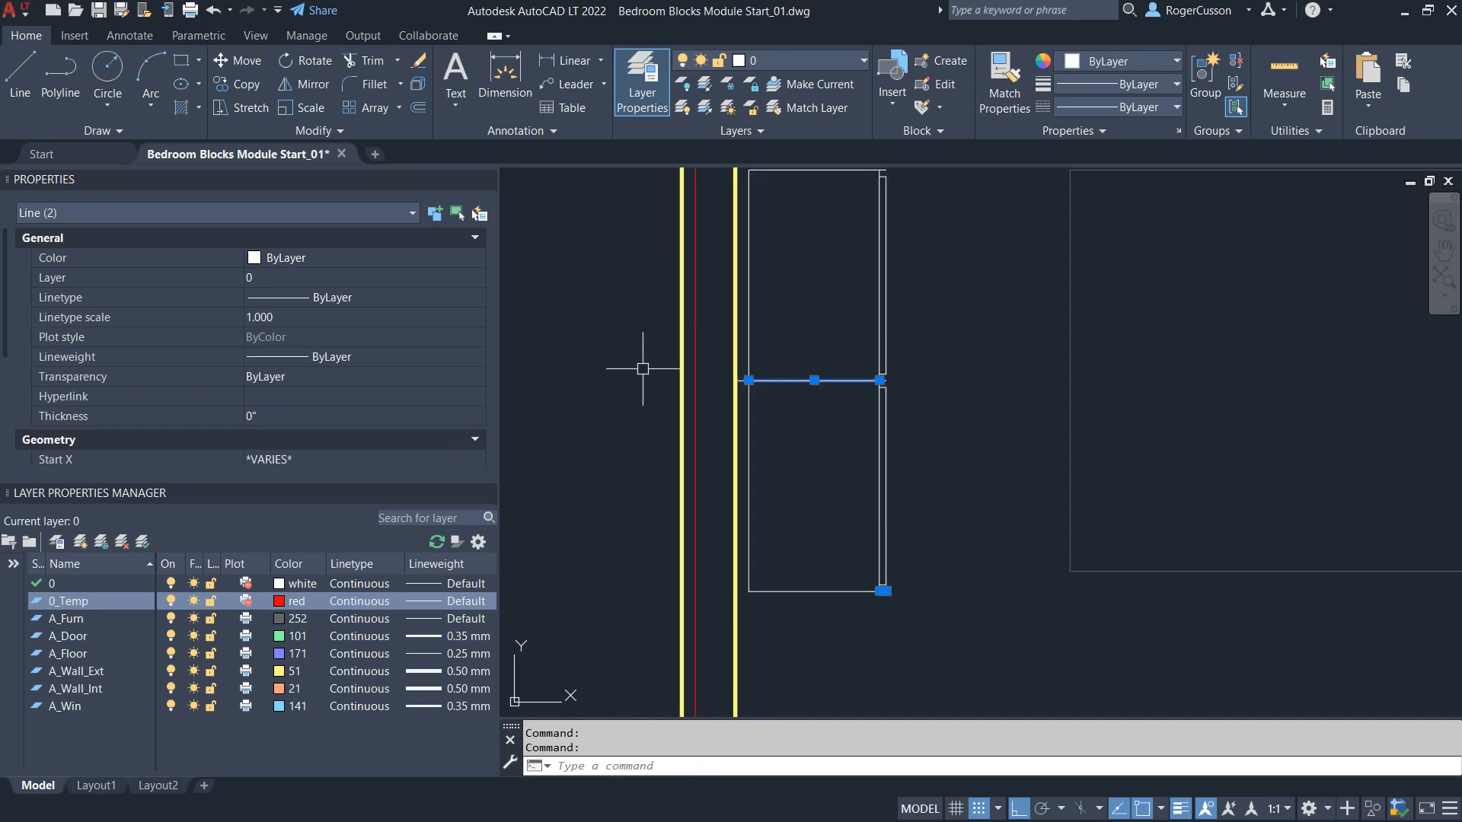
left_click(710, 361)
left_click(876, 384)
scroll(883, 382, "down", 3)
scroll(894, 362, "down", 3)
middle_click_drag(901, 356, 881, 542)
scroll(862, 344, "up", 3)
left_click(886, 353)
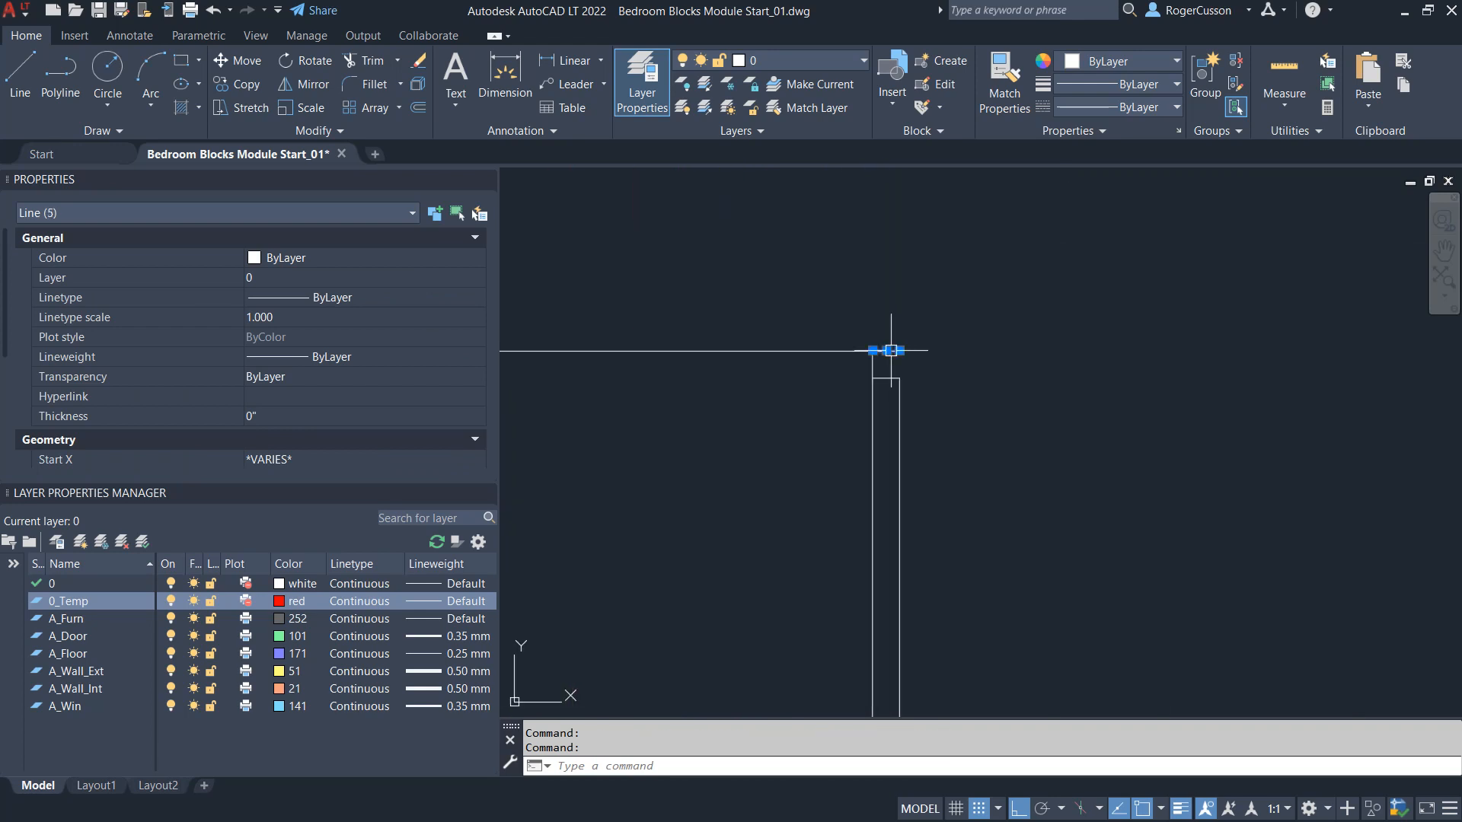
type("E")
key("Return")
Define a block named Dresser from the whole furniture outline with its front panels, based at the midpoint of its wall-side edge
scroll(927, 381, "down", 5)
middle_click_drag(878, 472, 869, 461)
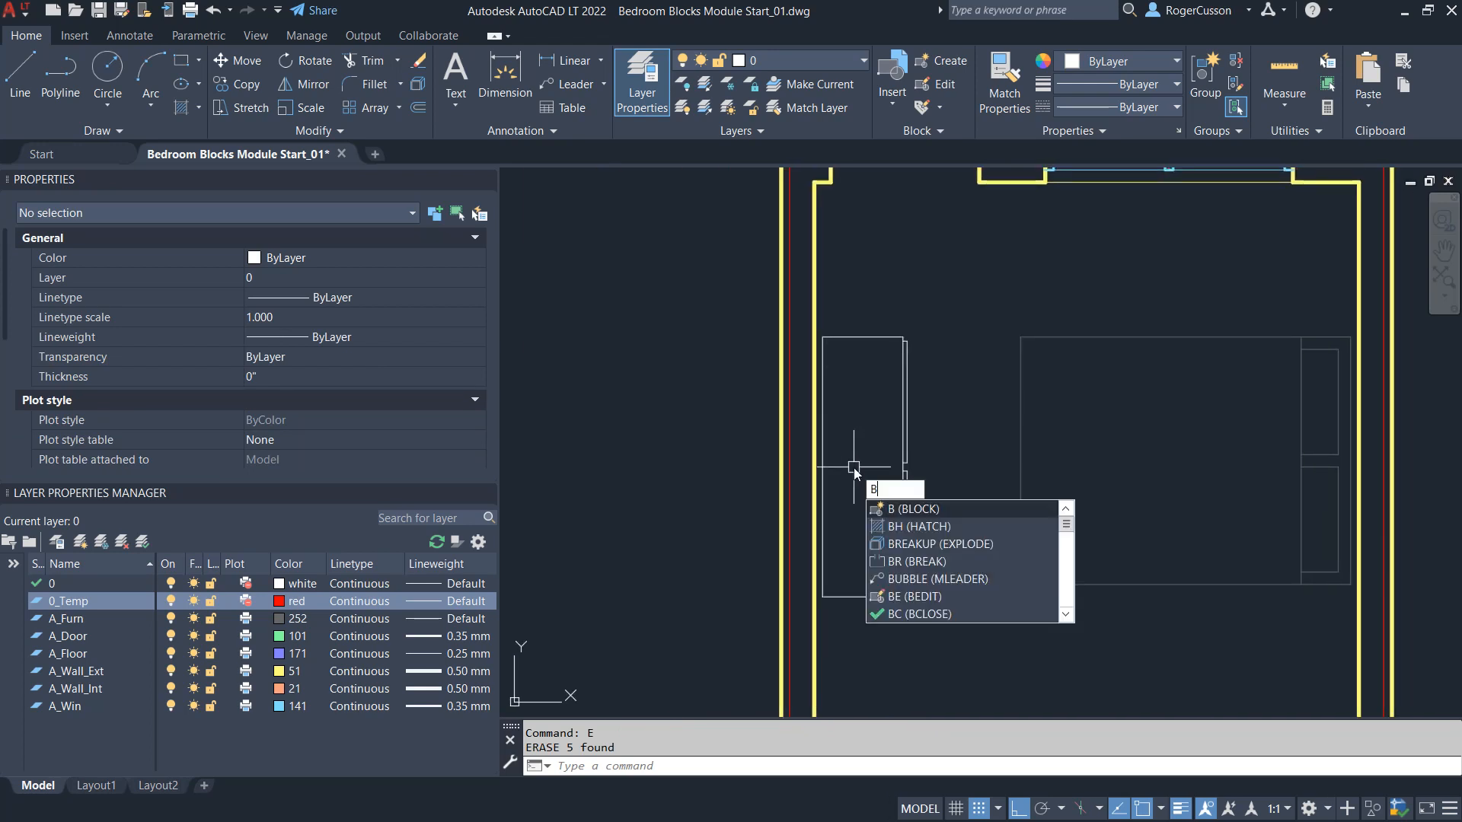
key("Return")
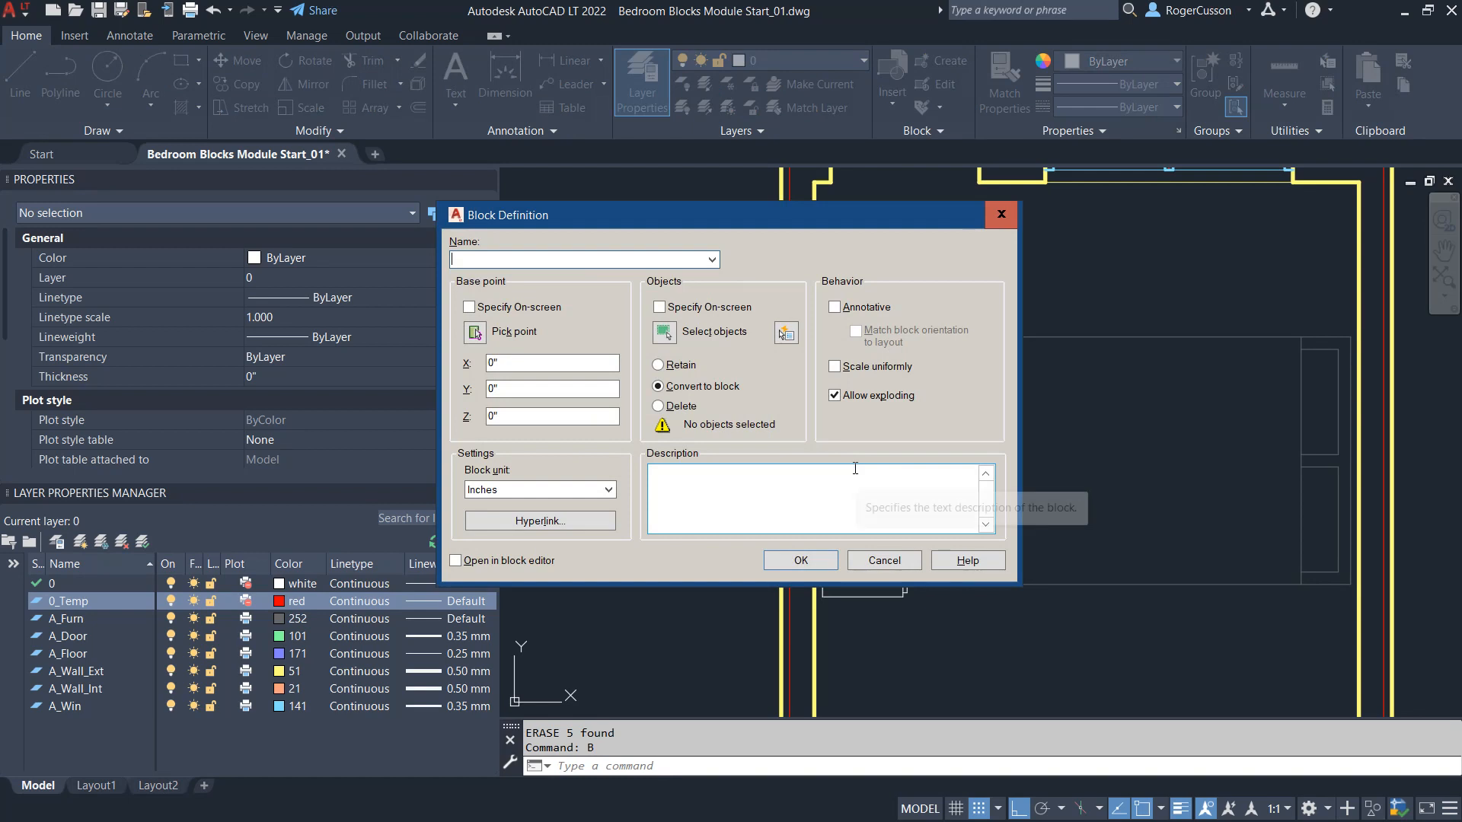
type("Dresser")
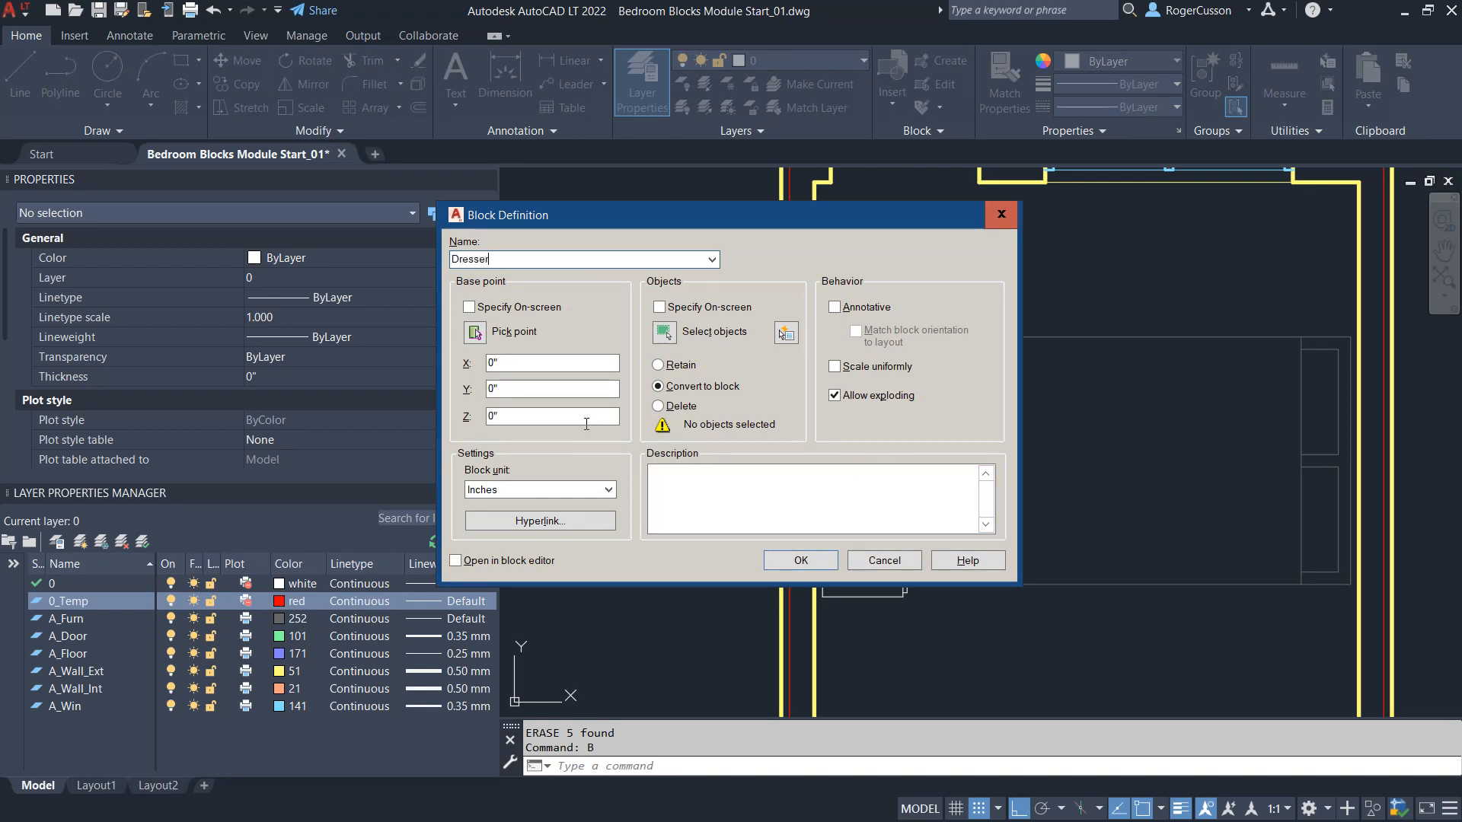
left_click(476, 333)
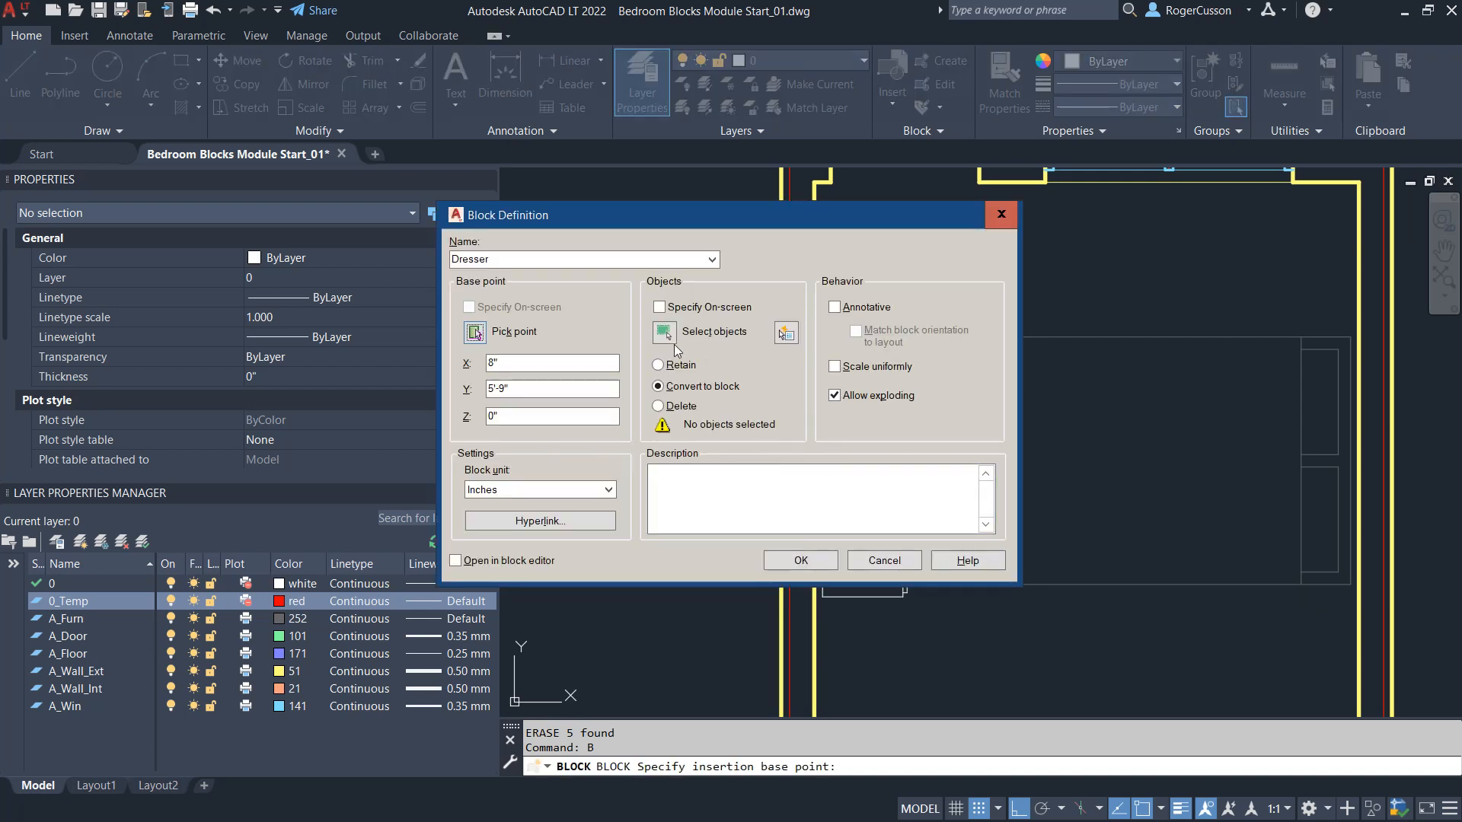
left_click(661, 335)
left_click(708, 633)
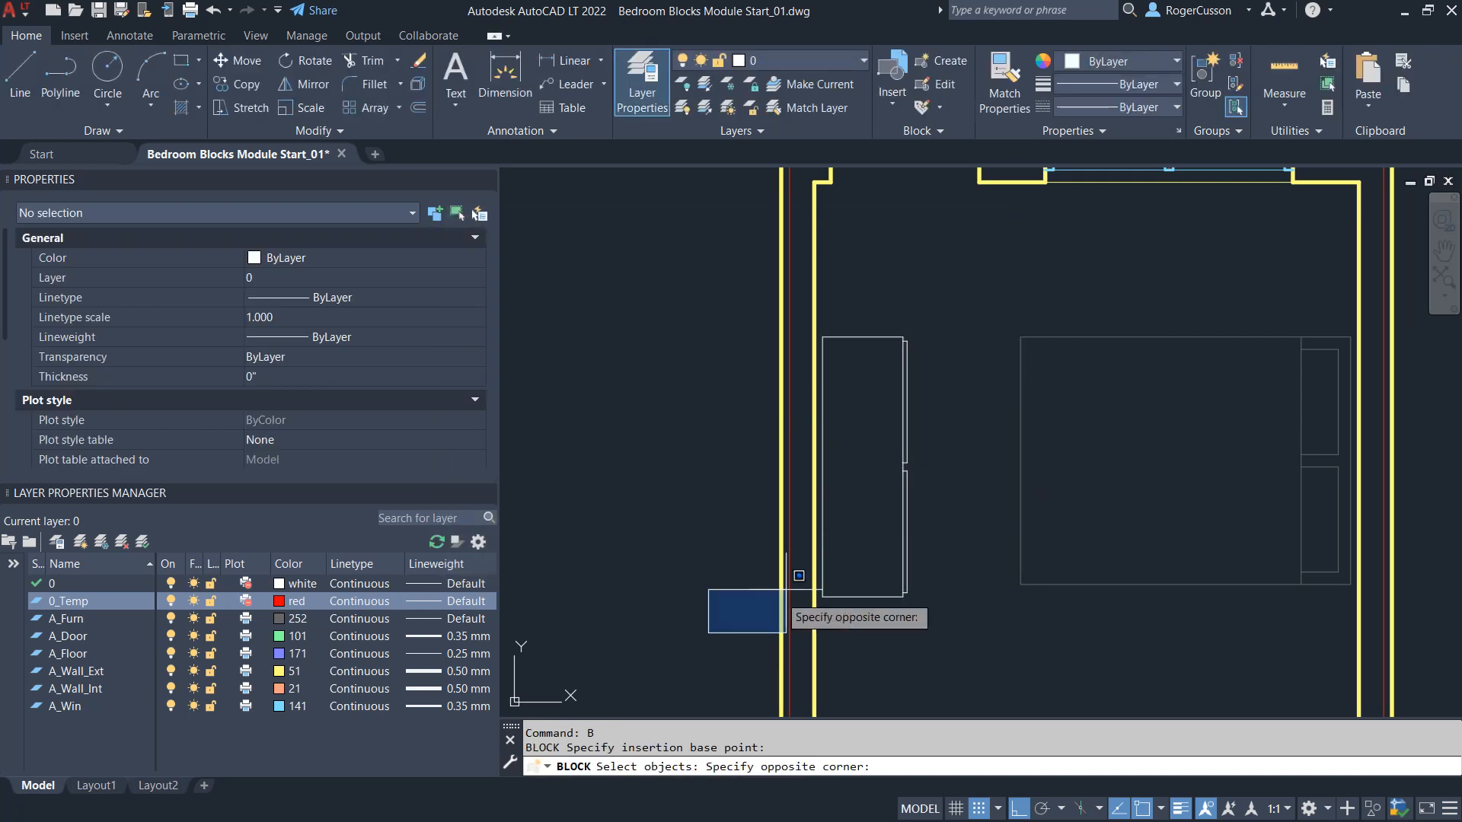
left_click(959, 303)
key("Return")
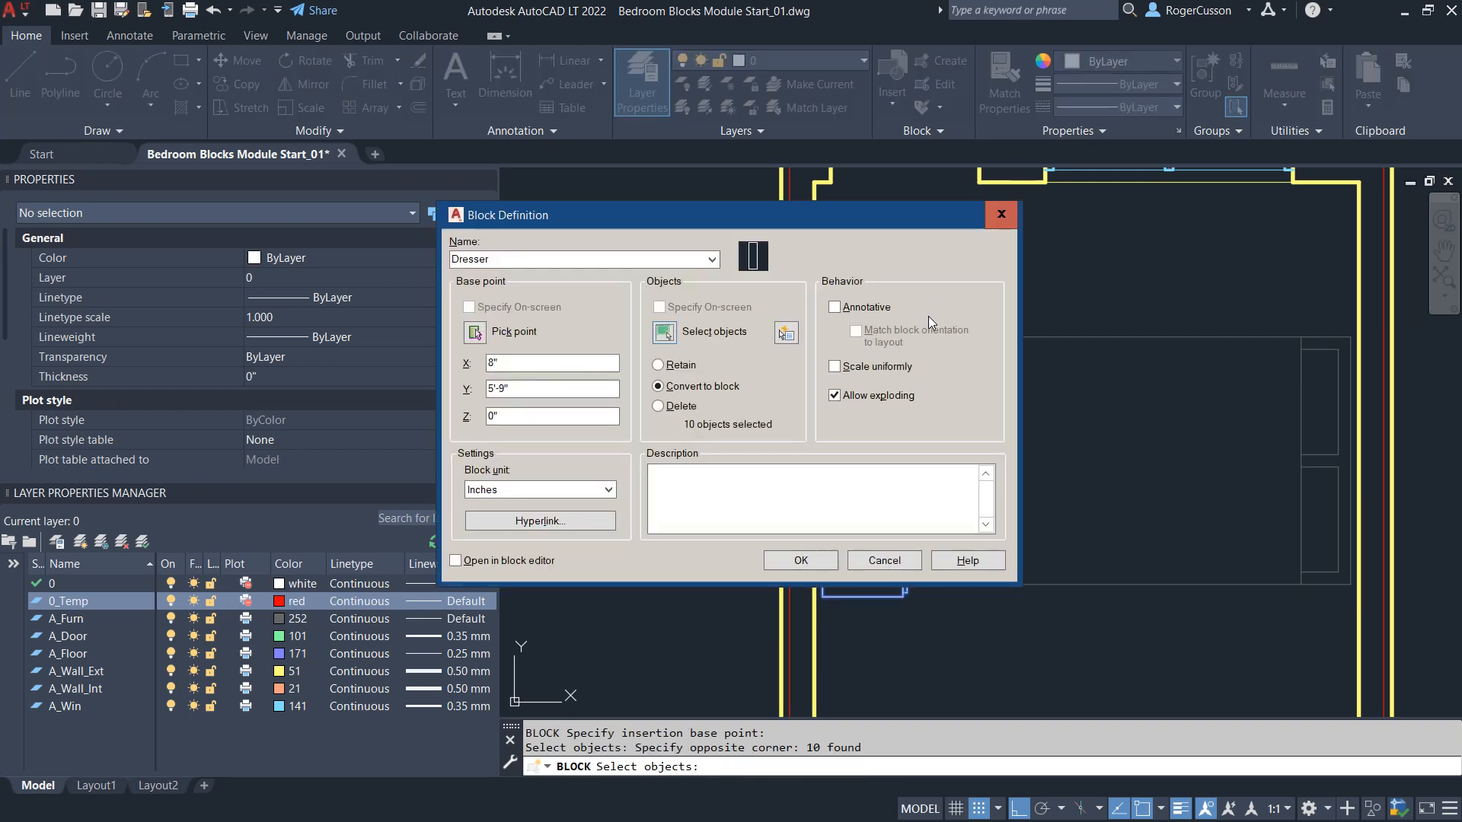
left_click(784, 562)
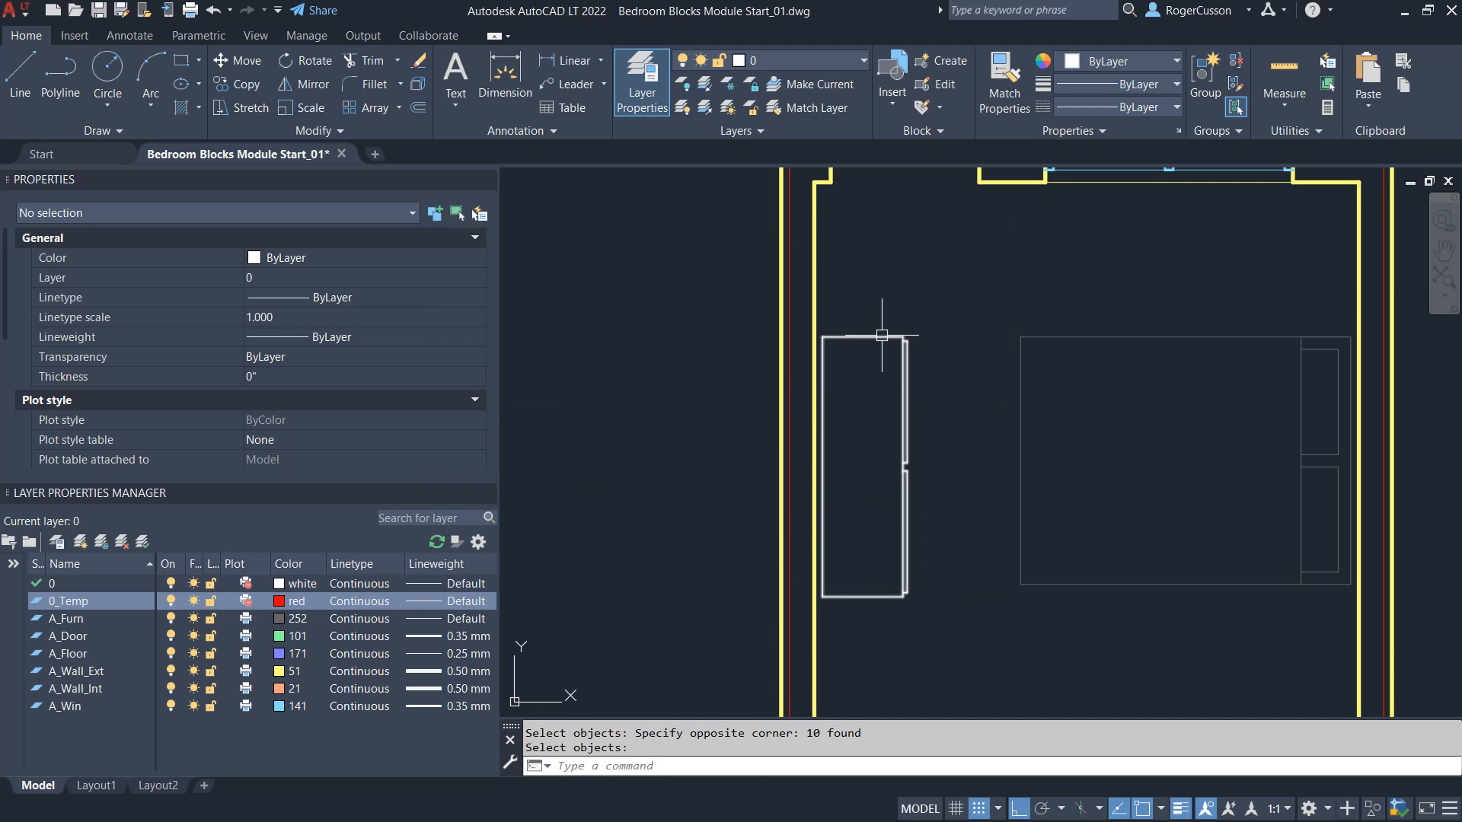
Move the Dresser block to layer A_Furn
left_click(883, 338)
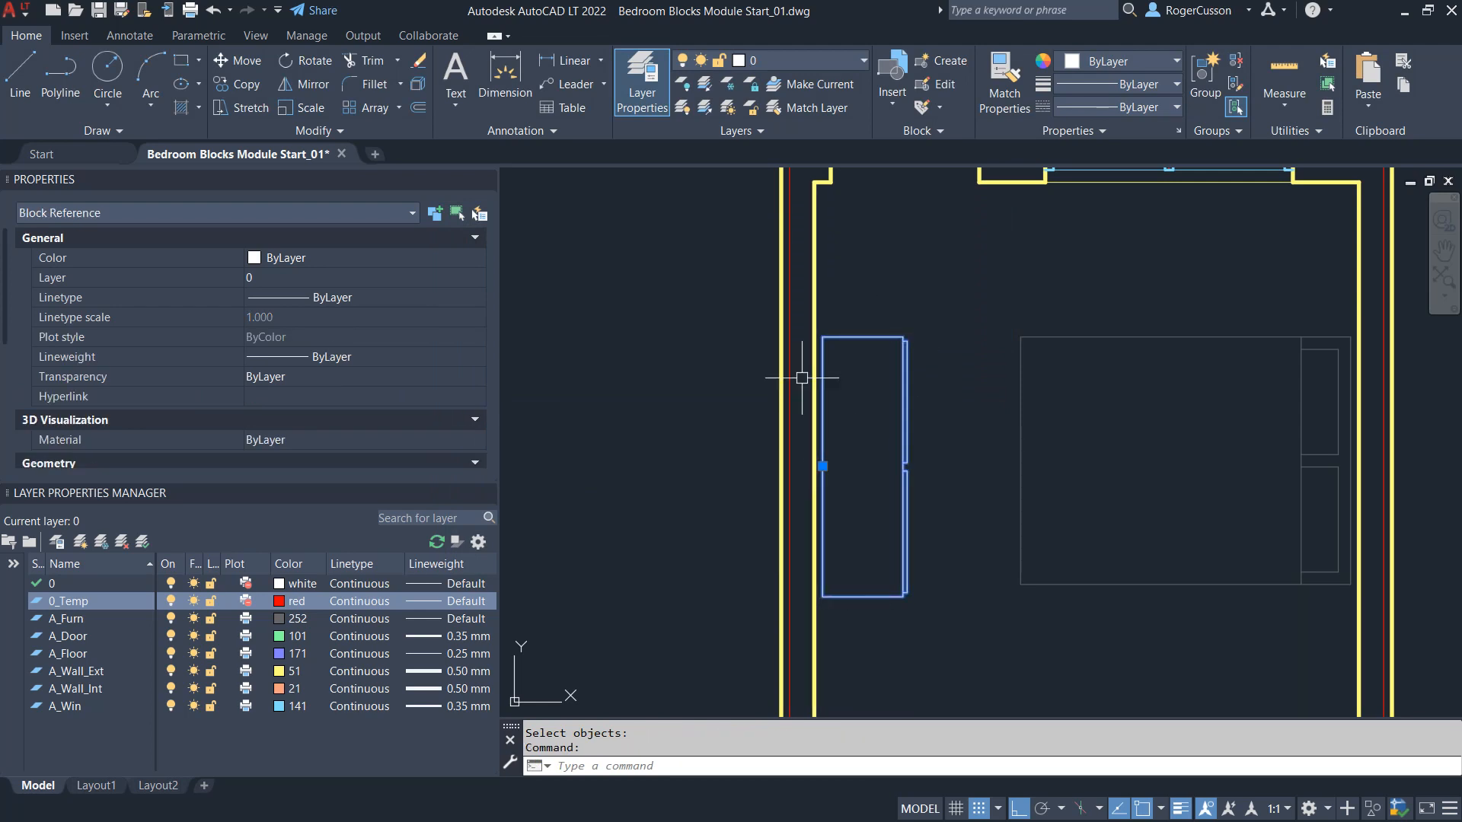
key("Escape")
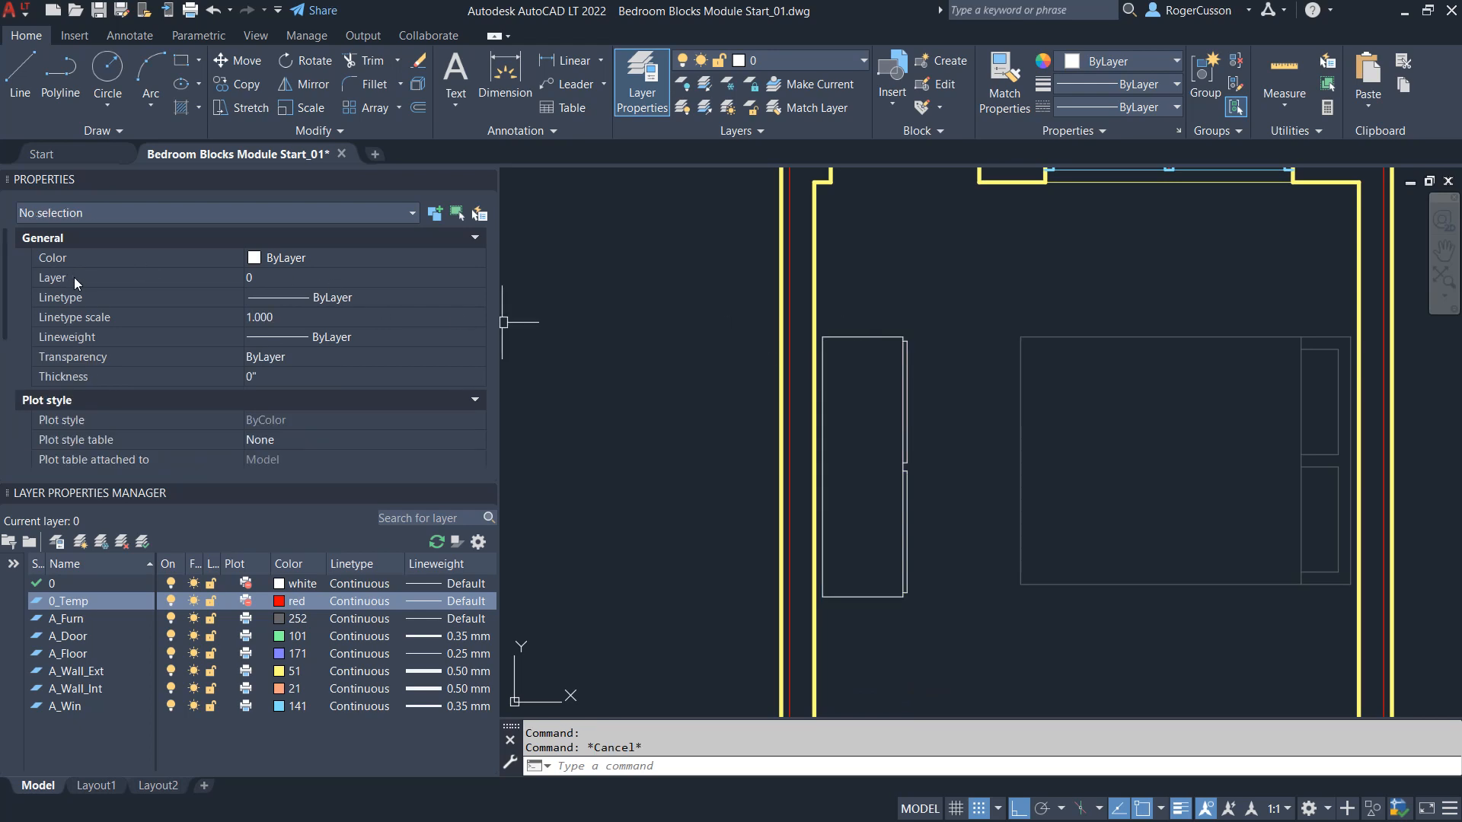
left_click(876, 337)
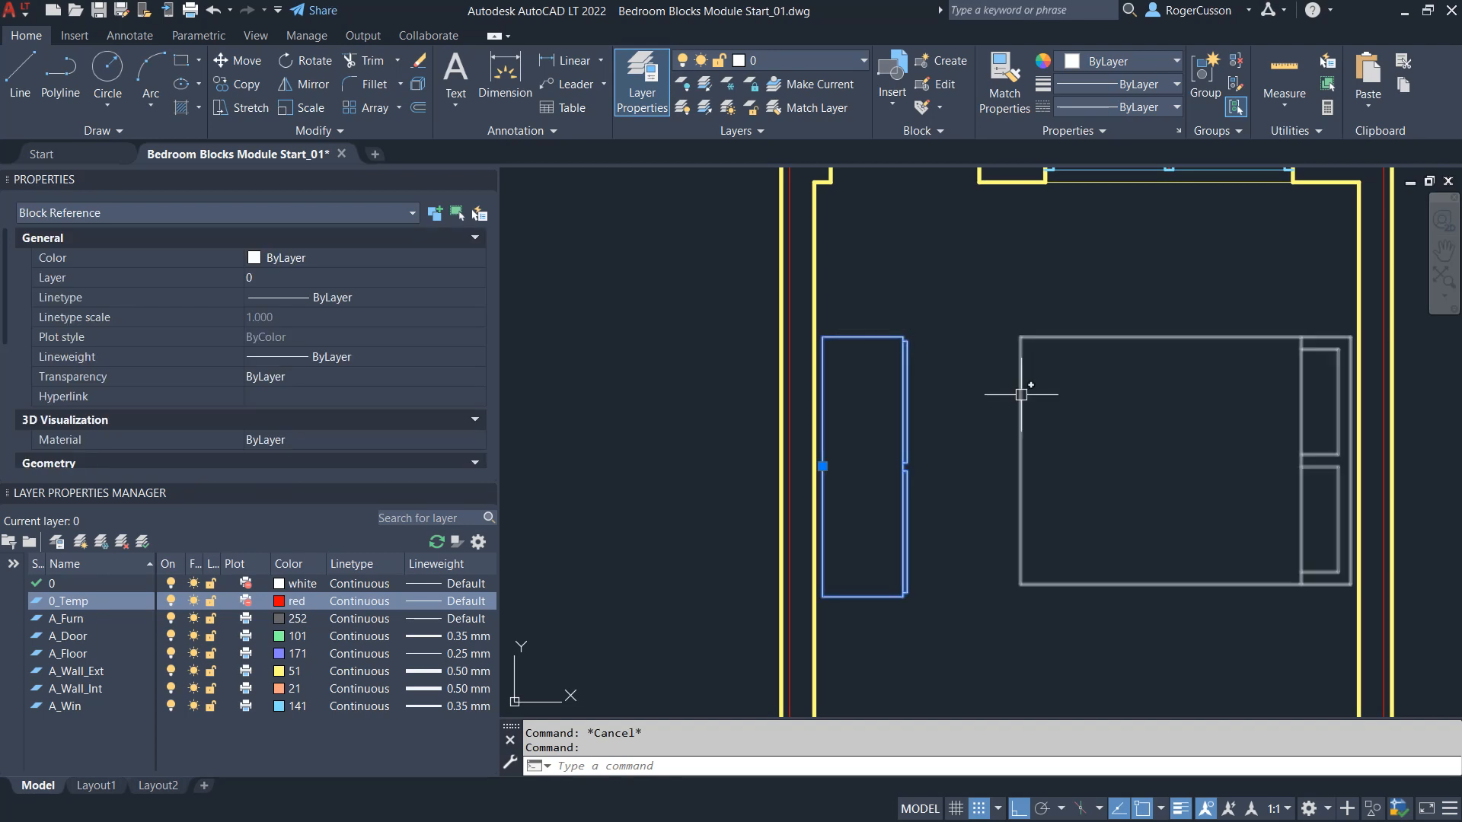
left_click(828, 58)
left_click(790, 166)
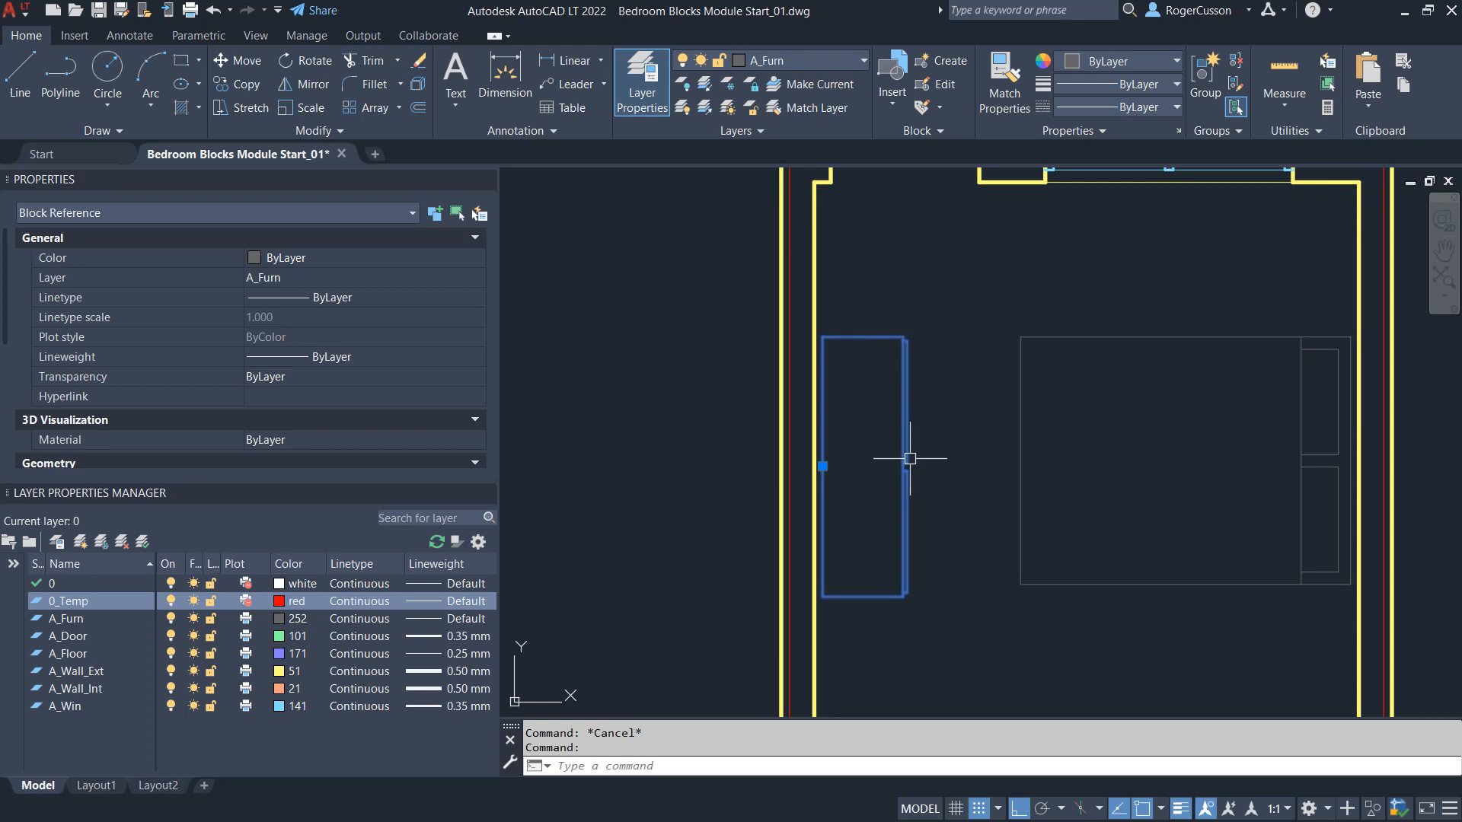
key("Escape")
Draw a 2" vertical line downward from the bed's lower corner beside the right wall
scroll(937, 477, "down", 3)
middle_click_drag(913, 453, 760, 387)
scroll(1072, 499, "up", 2)
scroll(1006, 469, "down", 2)
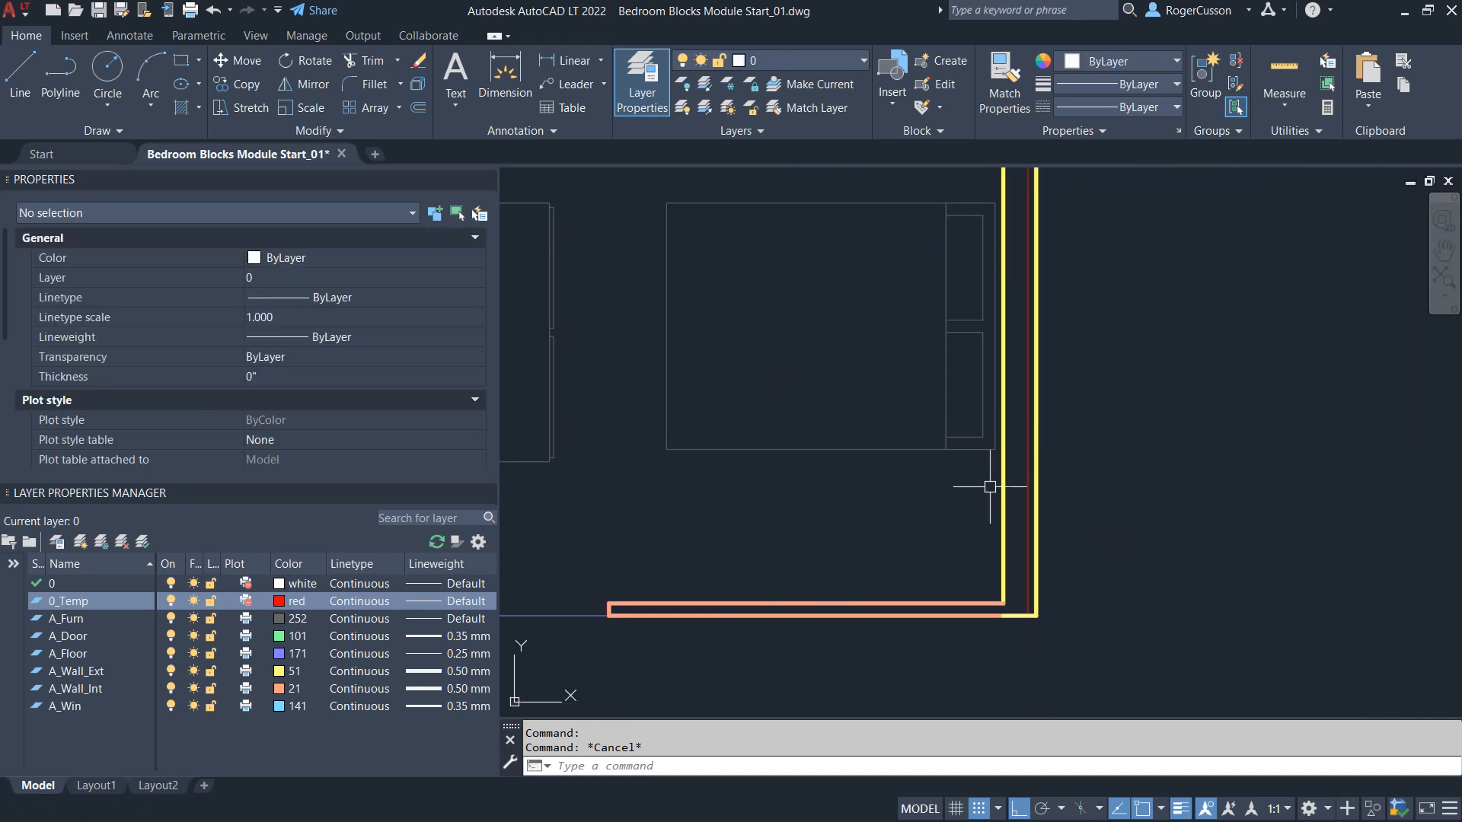
type("l")
key("Return")
left_click(999, 449)
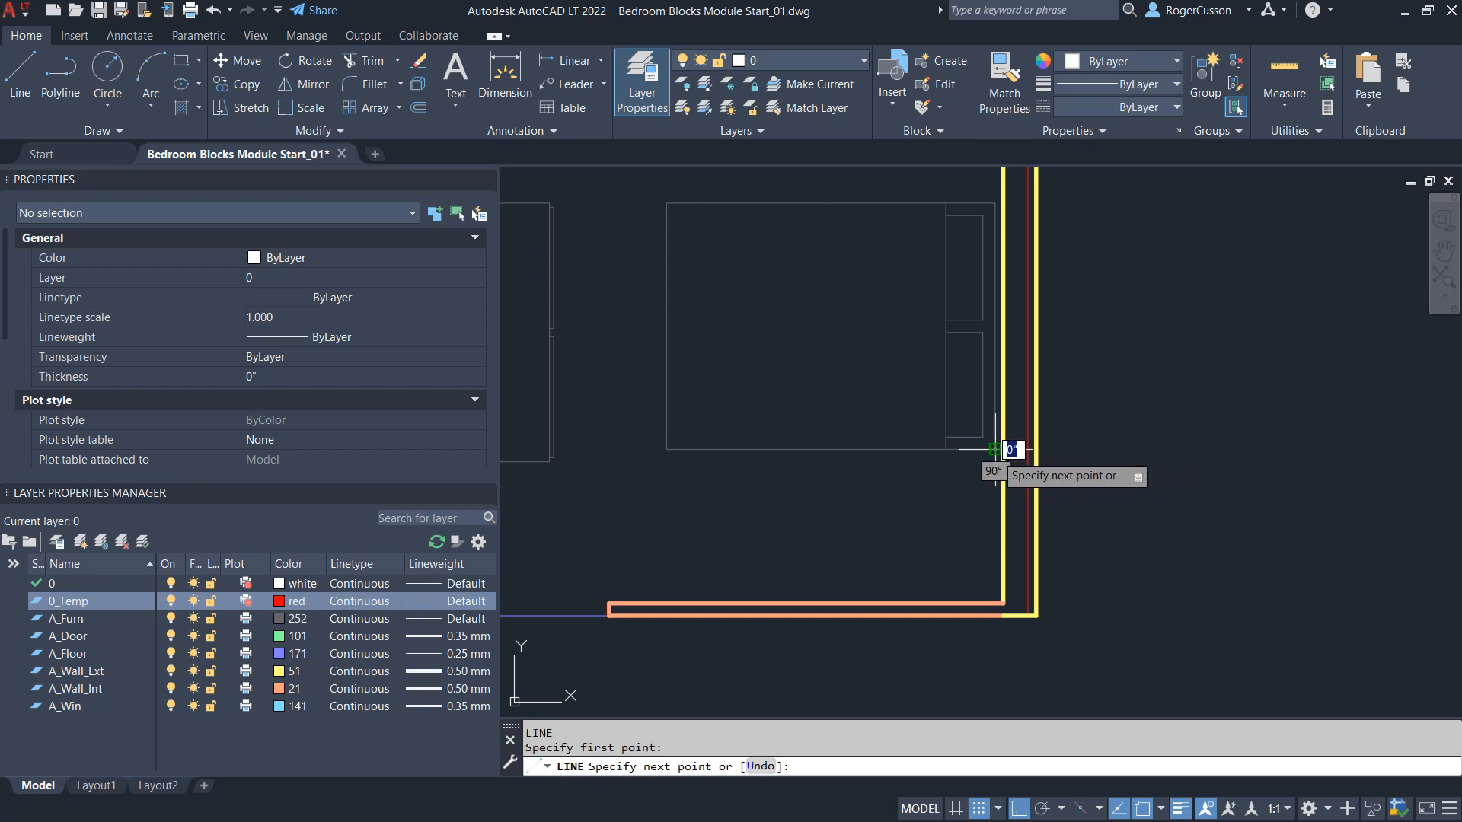
scroll(1000, 496, "up", 5)
type("2")
key("Return")
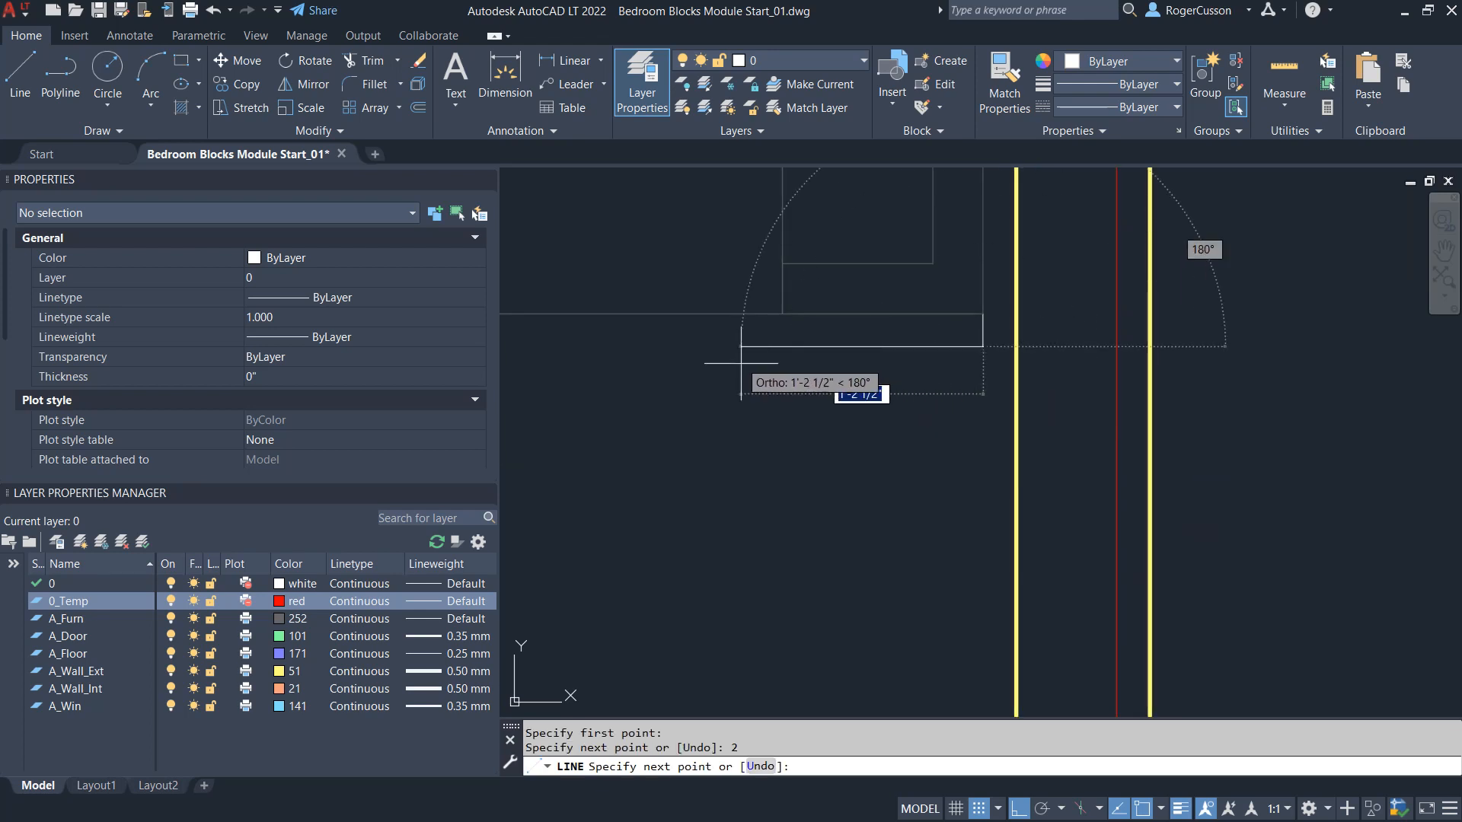
From the 2" line's lower end, draw a closed rectangle 19.5" wide into the room and 20" deep downward
type("1")
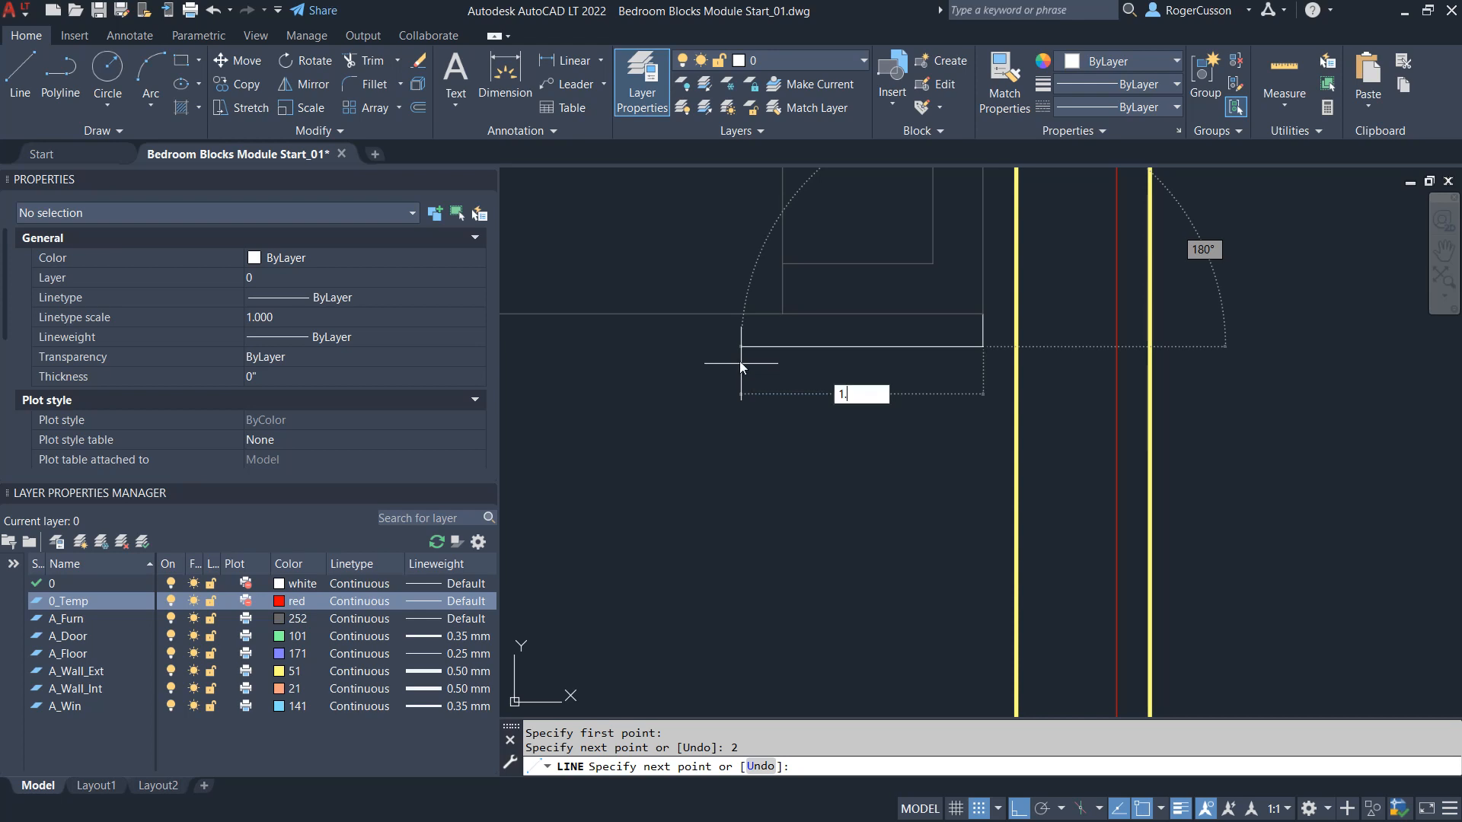
type("9.5")
key("Return")
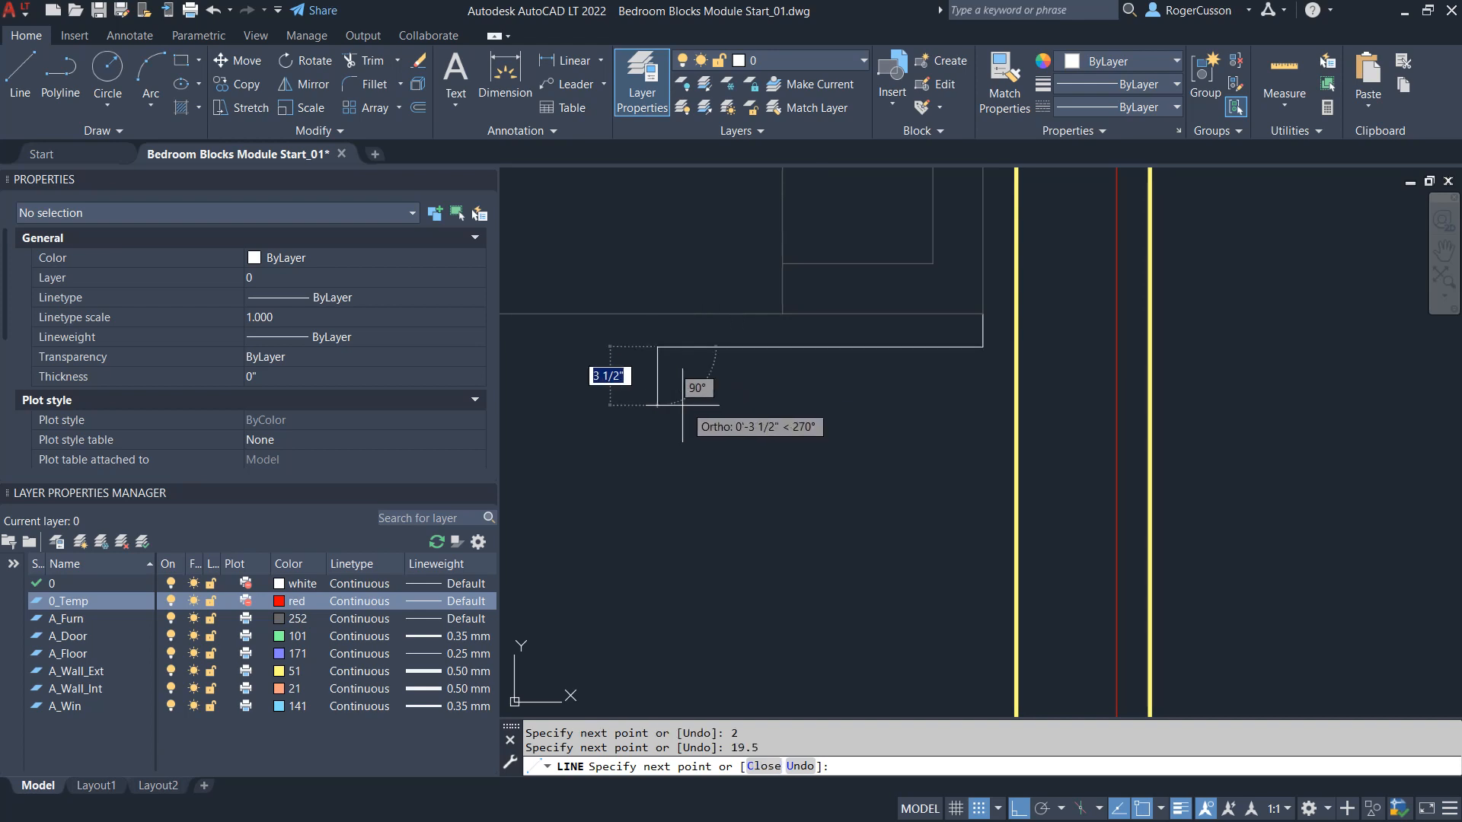
type("20")
key("Return")
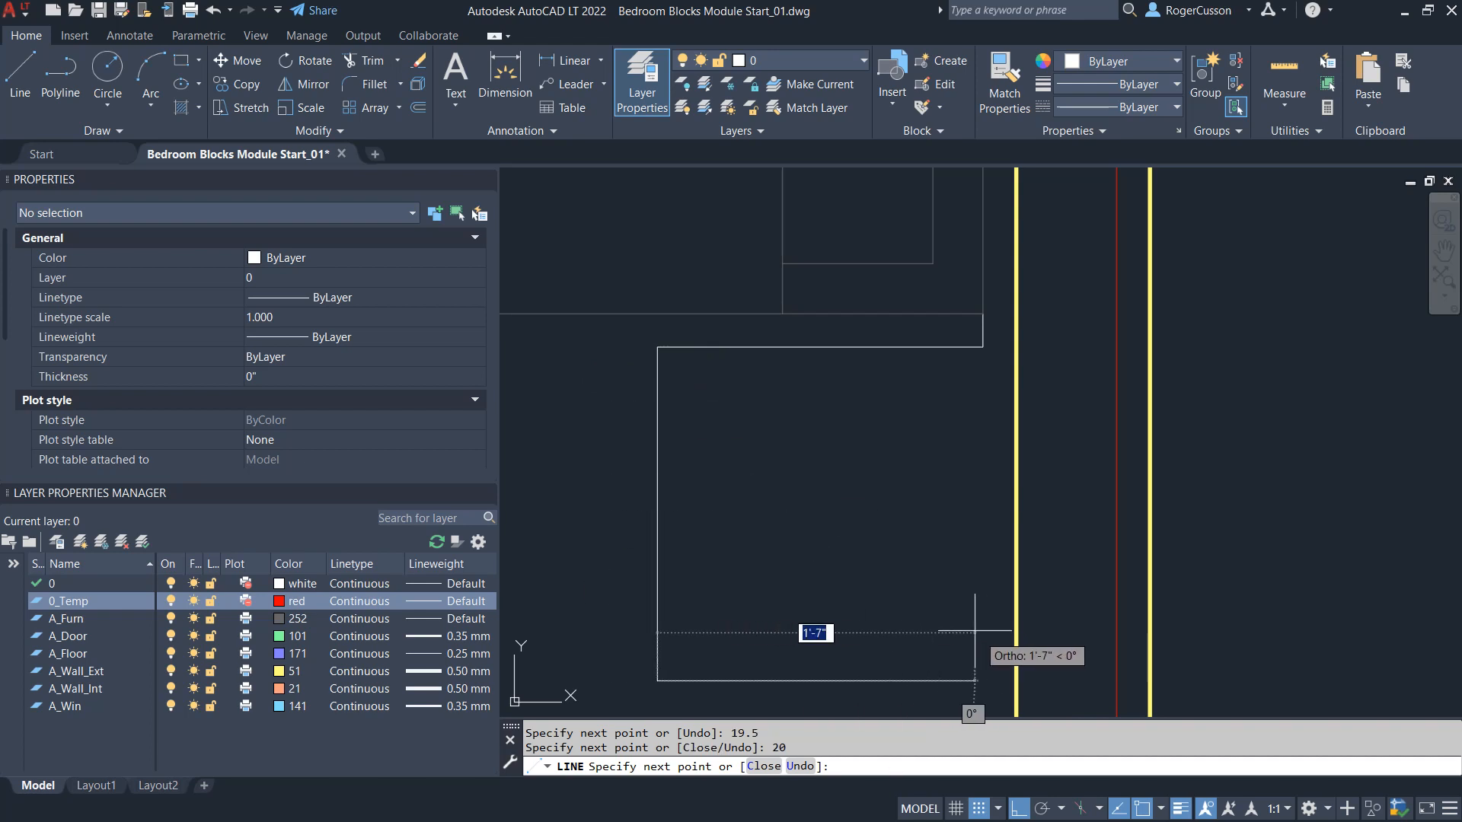
type("19.5")
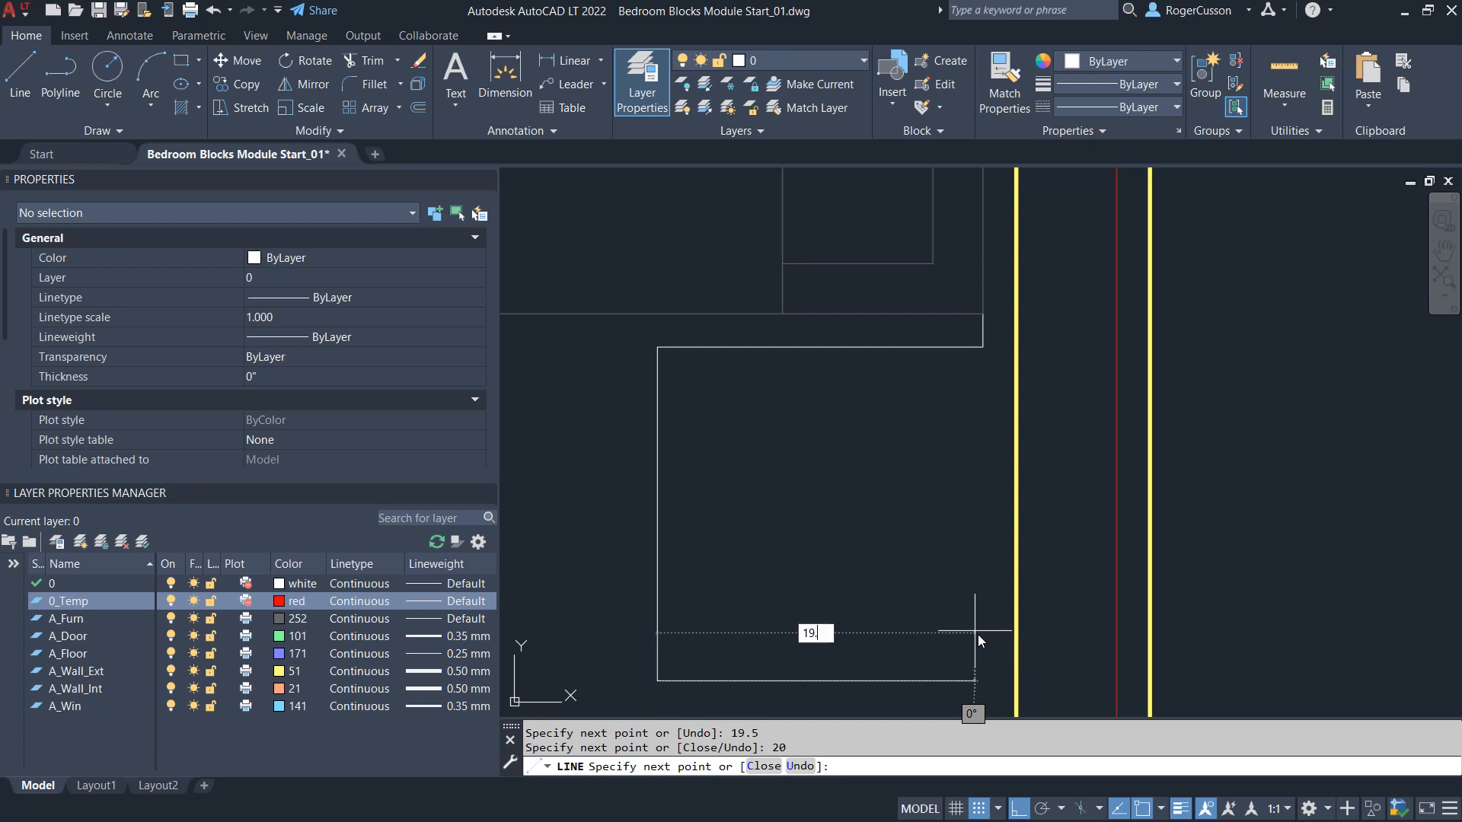
key("Return")
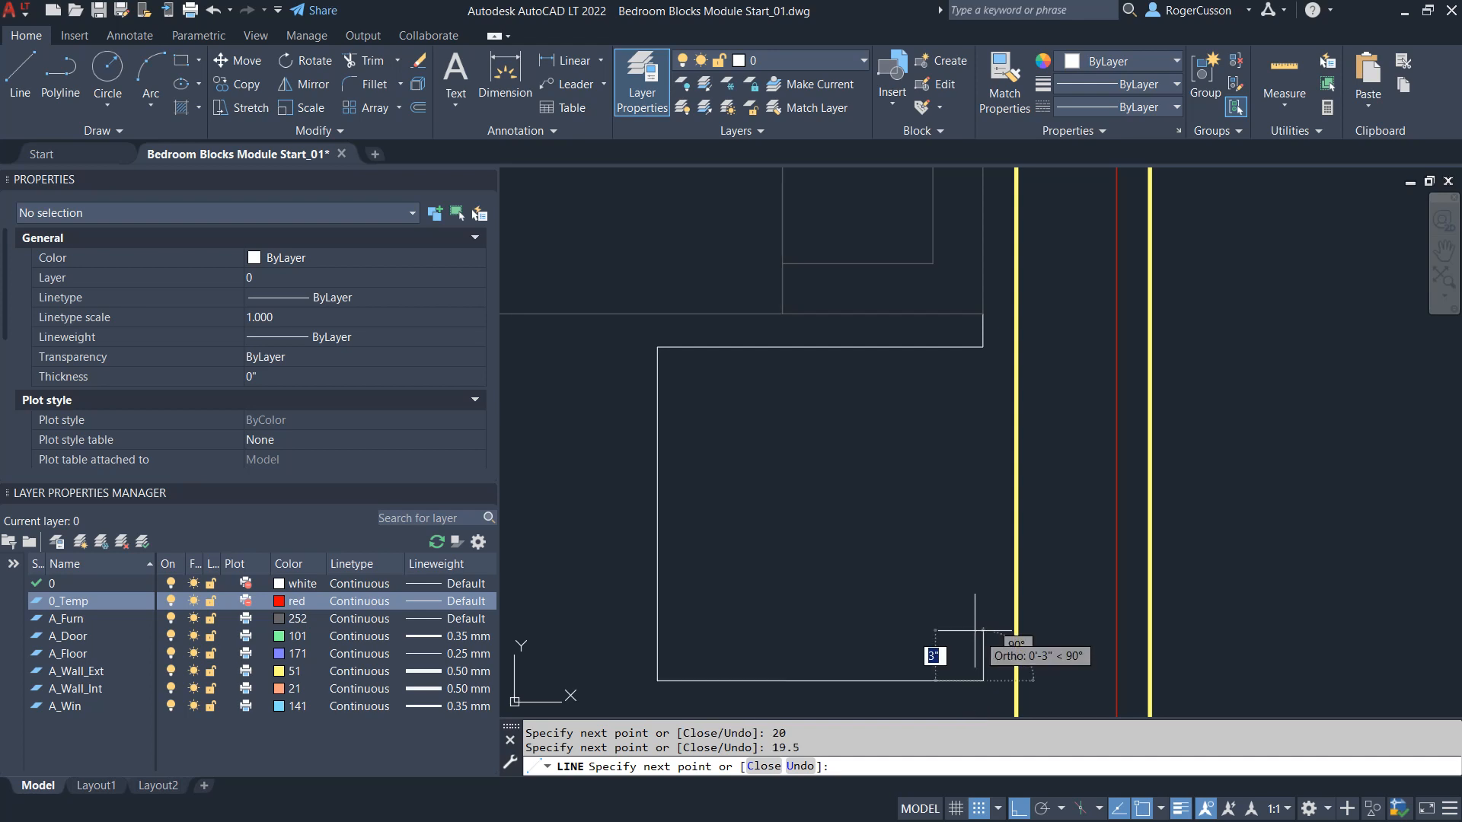
left_click(984, 348)
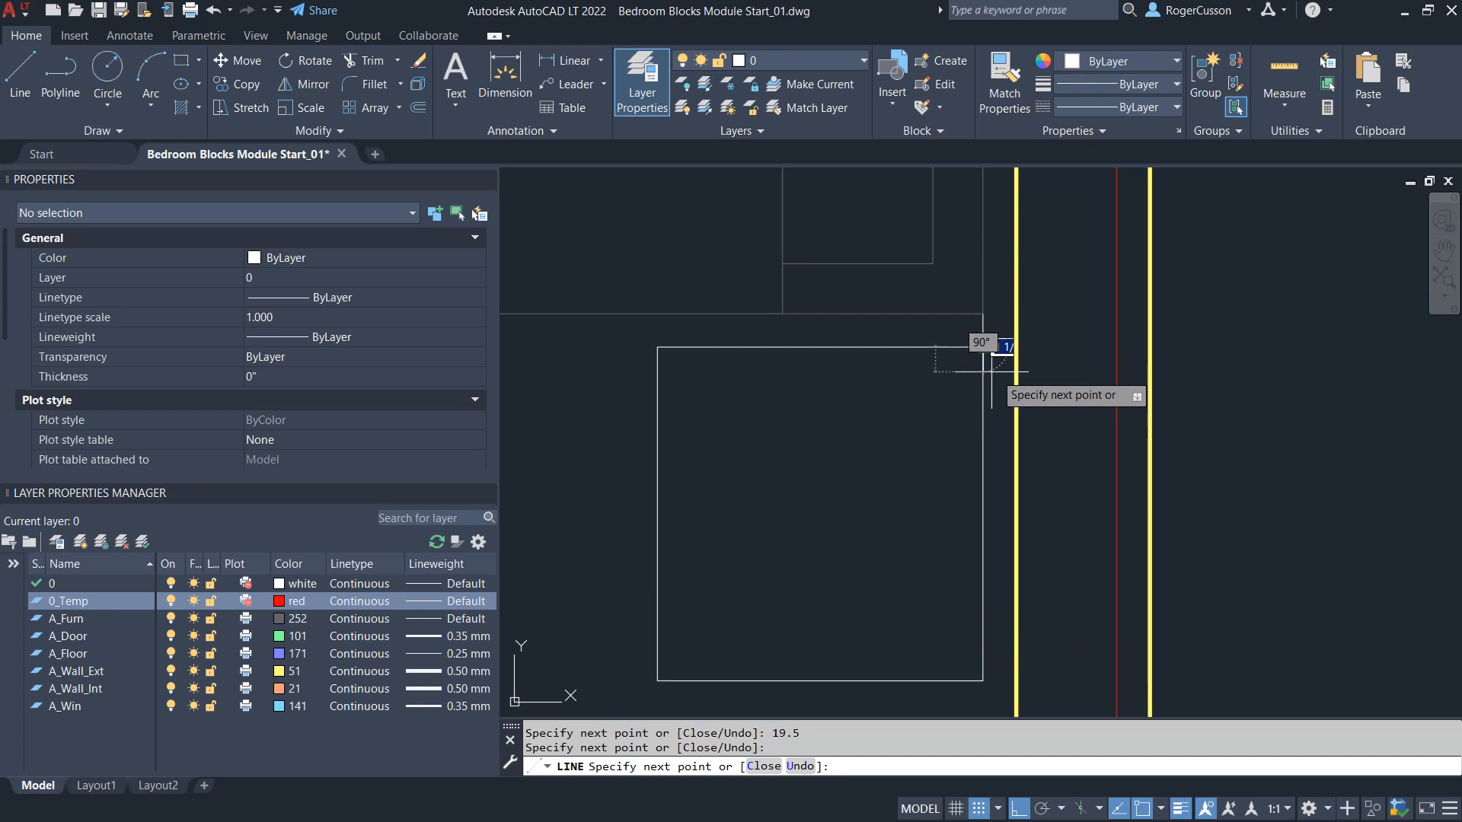
key("Return")
Erase the 2" spacer line between the bed and the new rectangle
left_click(981, 331)
type("e")
key("Return")
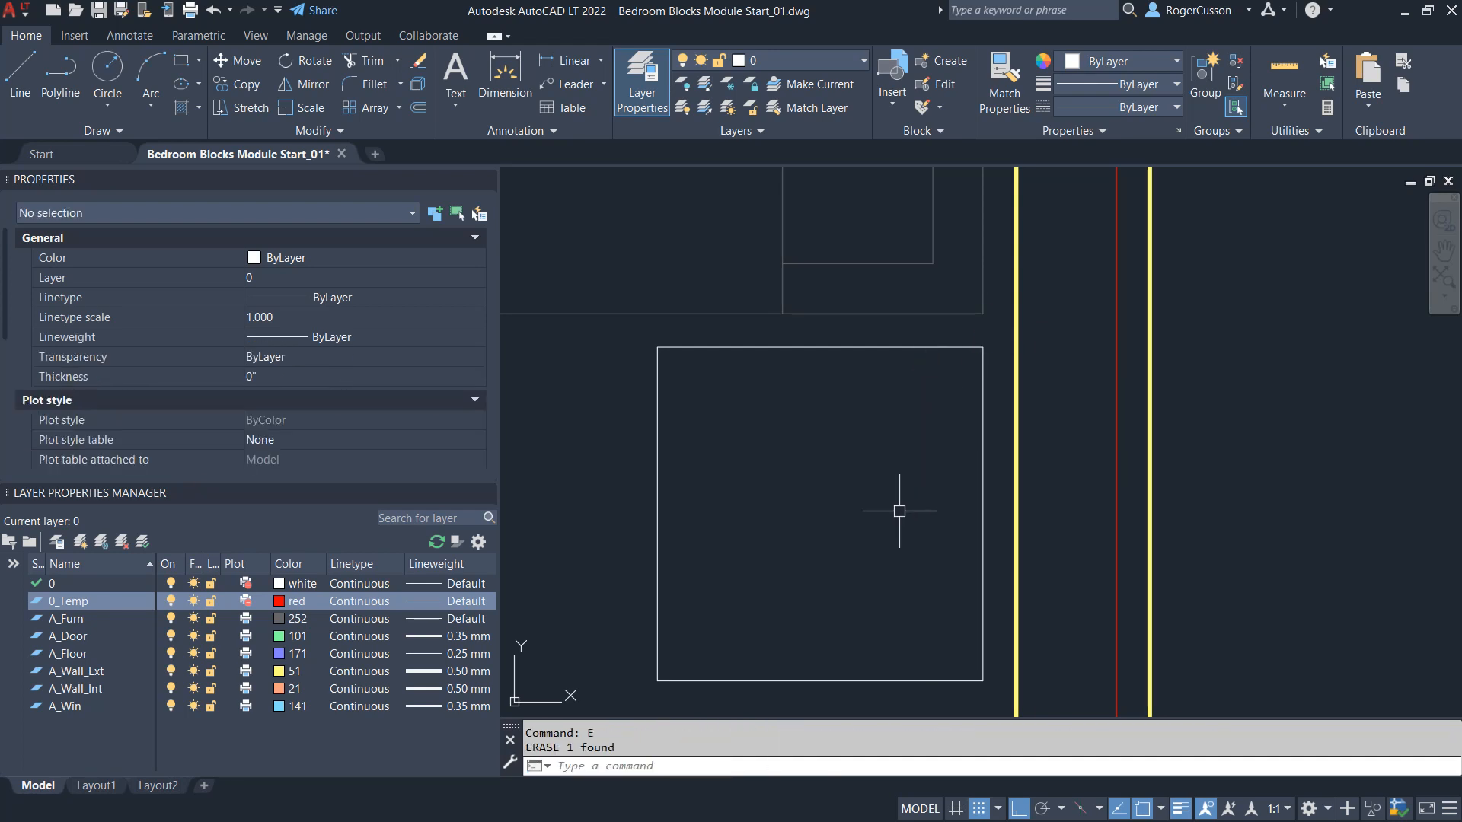
Start a block definition named "Night Stand" with its base point at the new rectangle's upper-right corner
type("b")
key("Return")
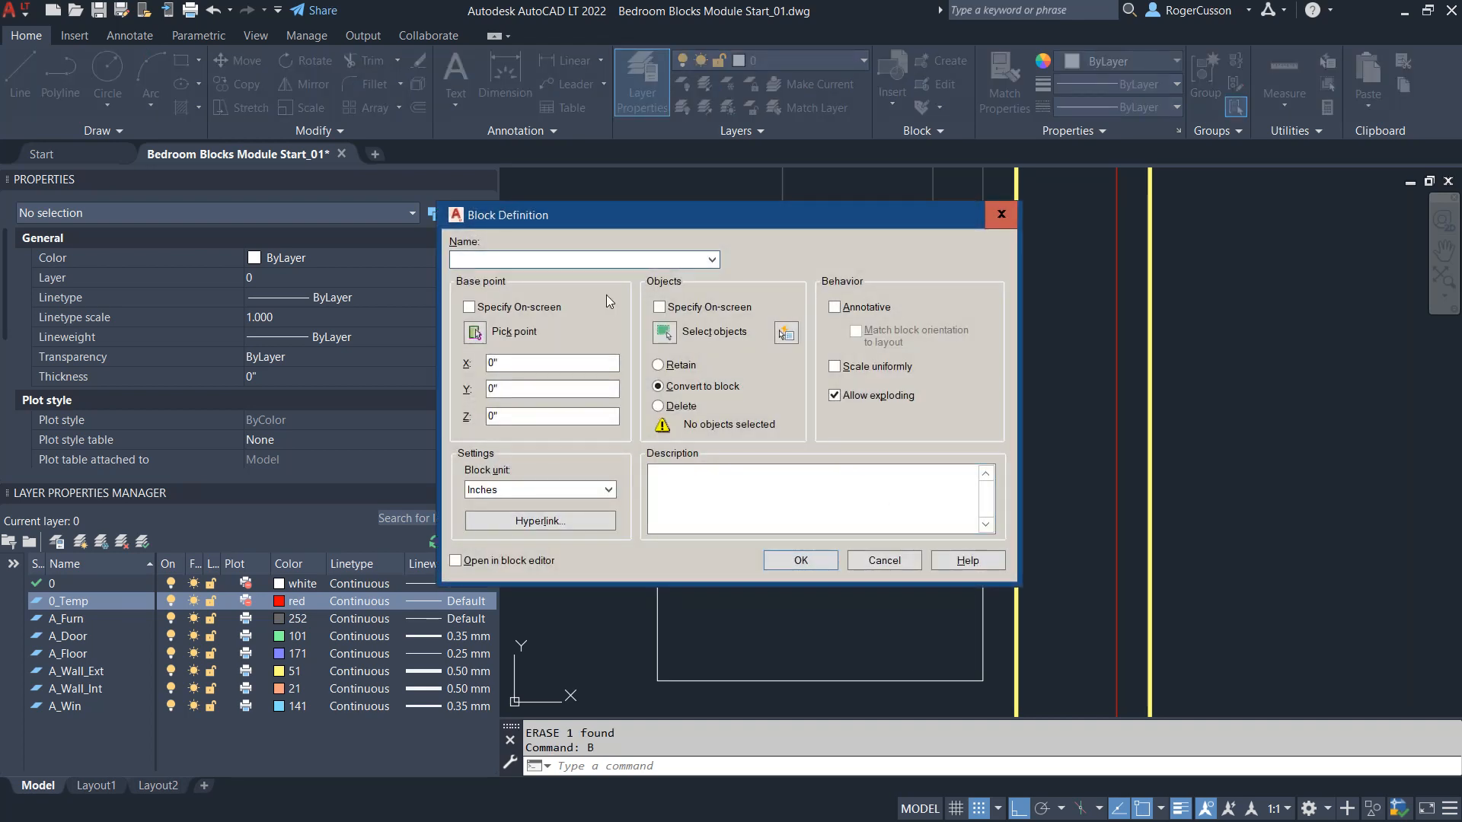
type("NightStand")
left_click(476, 256)
left_click(477, 340)
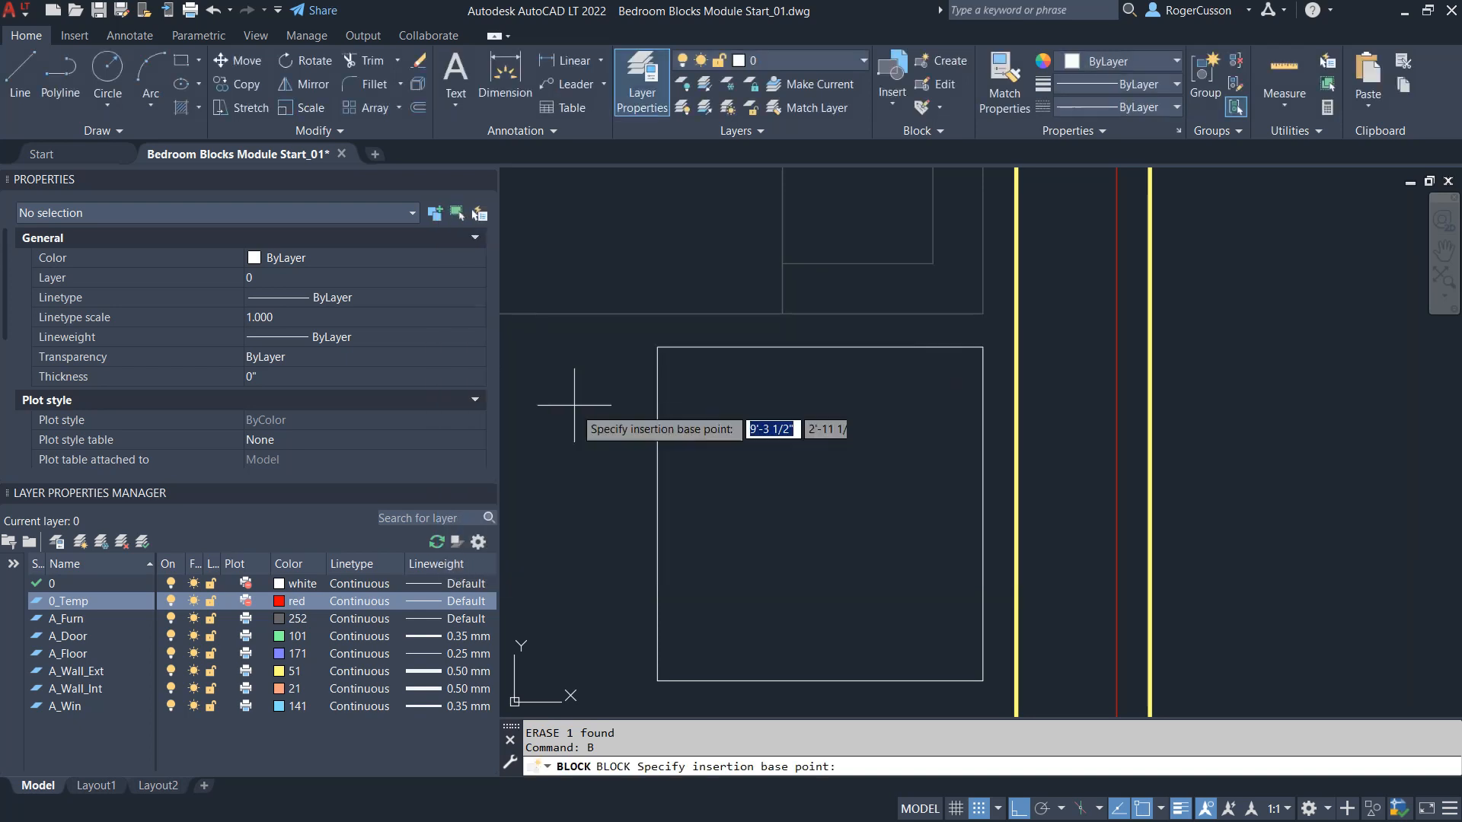
left_click(984, 352)
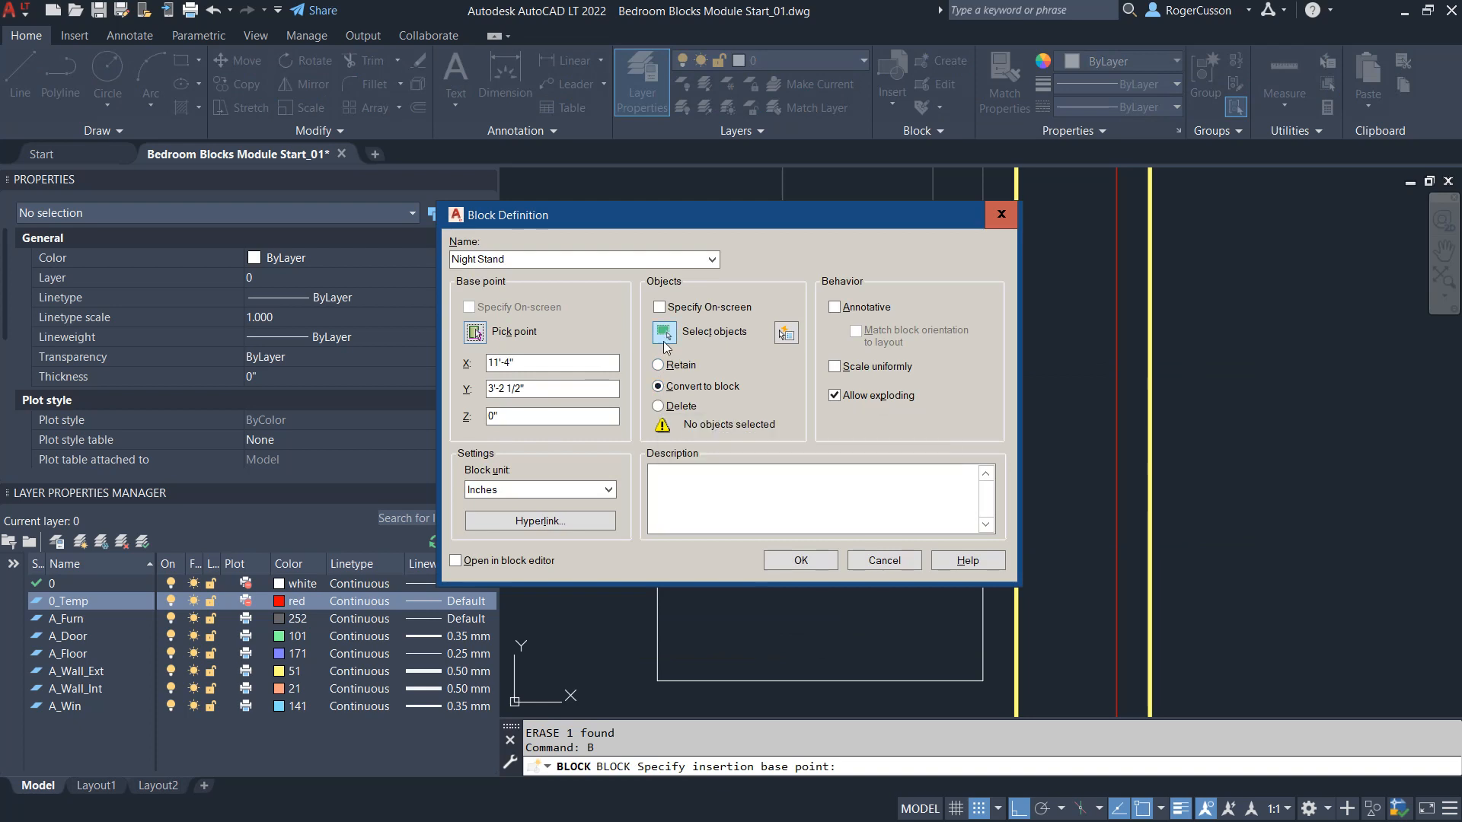
Choose the nightstand rectangle below the bed as the block's object and finish the block definition
scroll(681, 437, "down", 3)
left_click(644, 560)
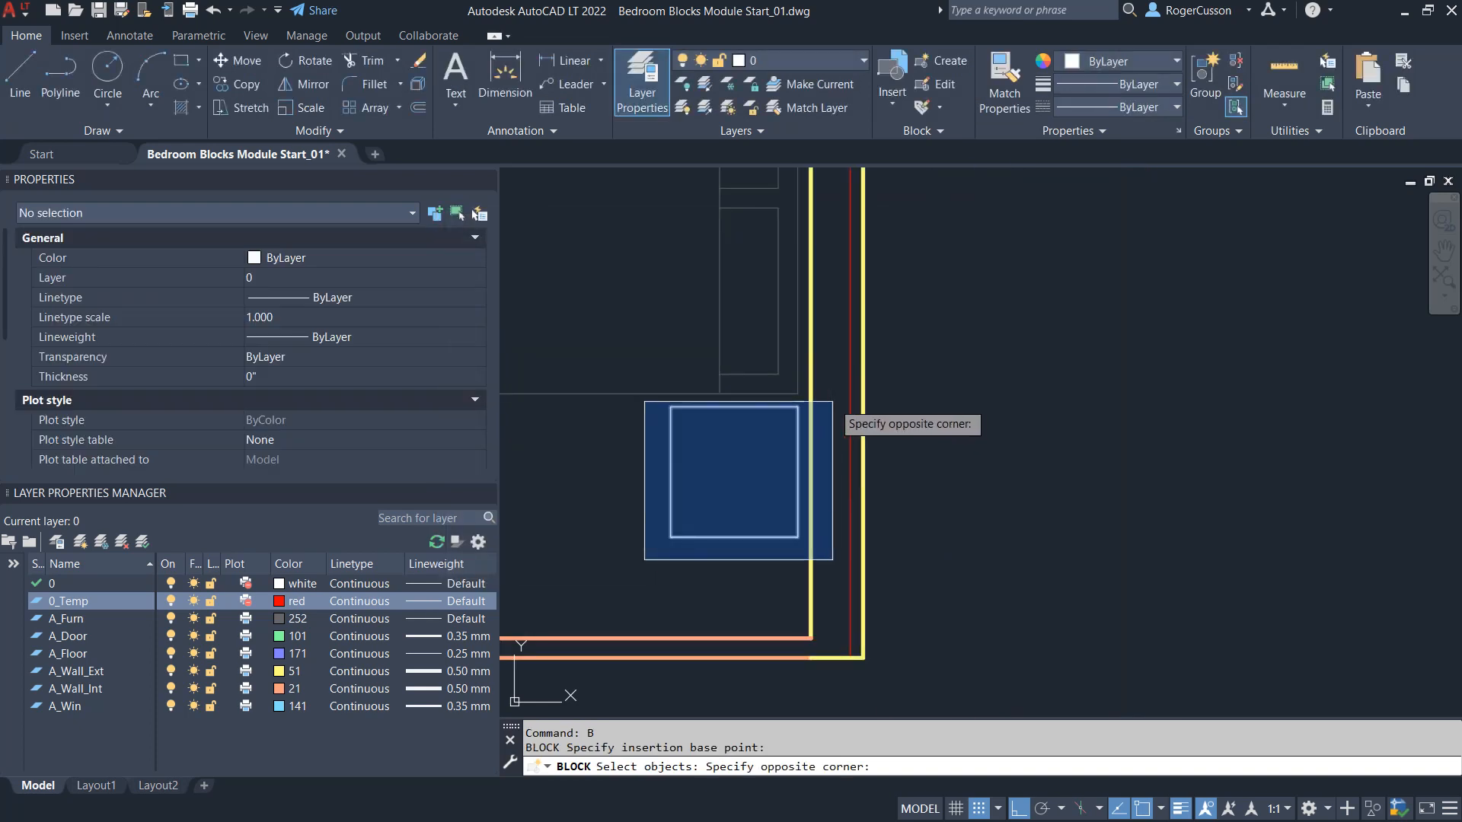
left_click(838, 399)
key("Return")
left_click(796, 553)
Move the Night Stand block to layer A_Furn and clear the selection
left_click(761, 536)
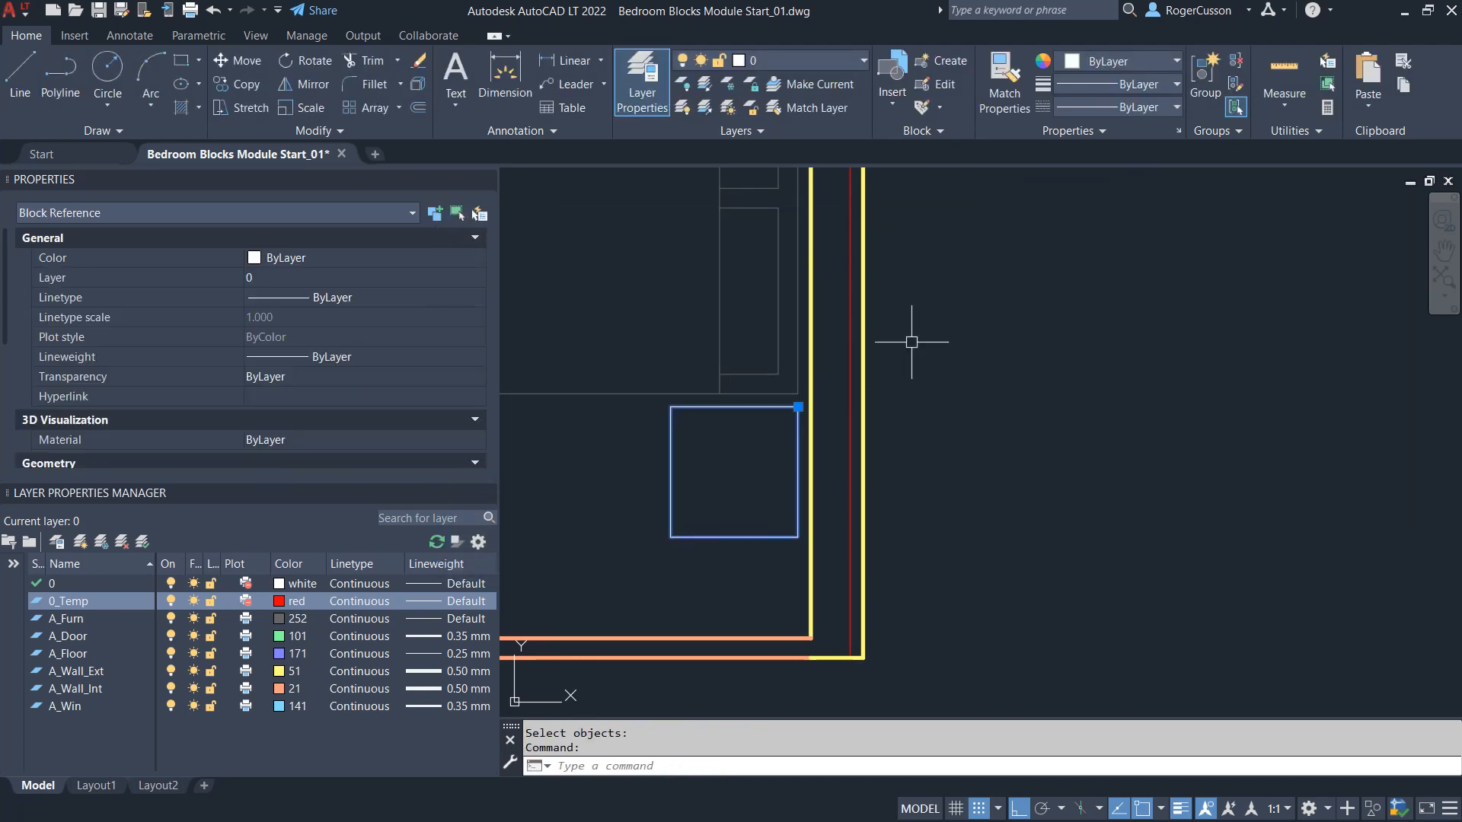
left_click(798, 111)
left_click(602, 390)
key("Escape")
Mirror the Night Stand block to the bed's other side about the bed's horizontal centerline, keeping the source object
scroll(847, 381, "down", 2)
scroll(847, 381, "down", 3)
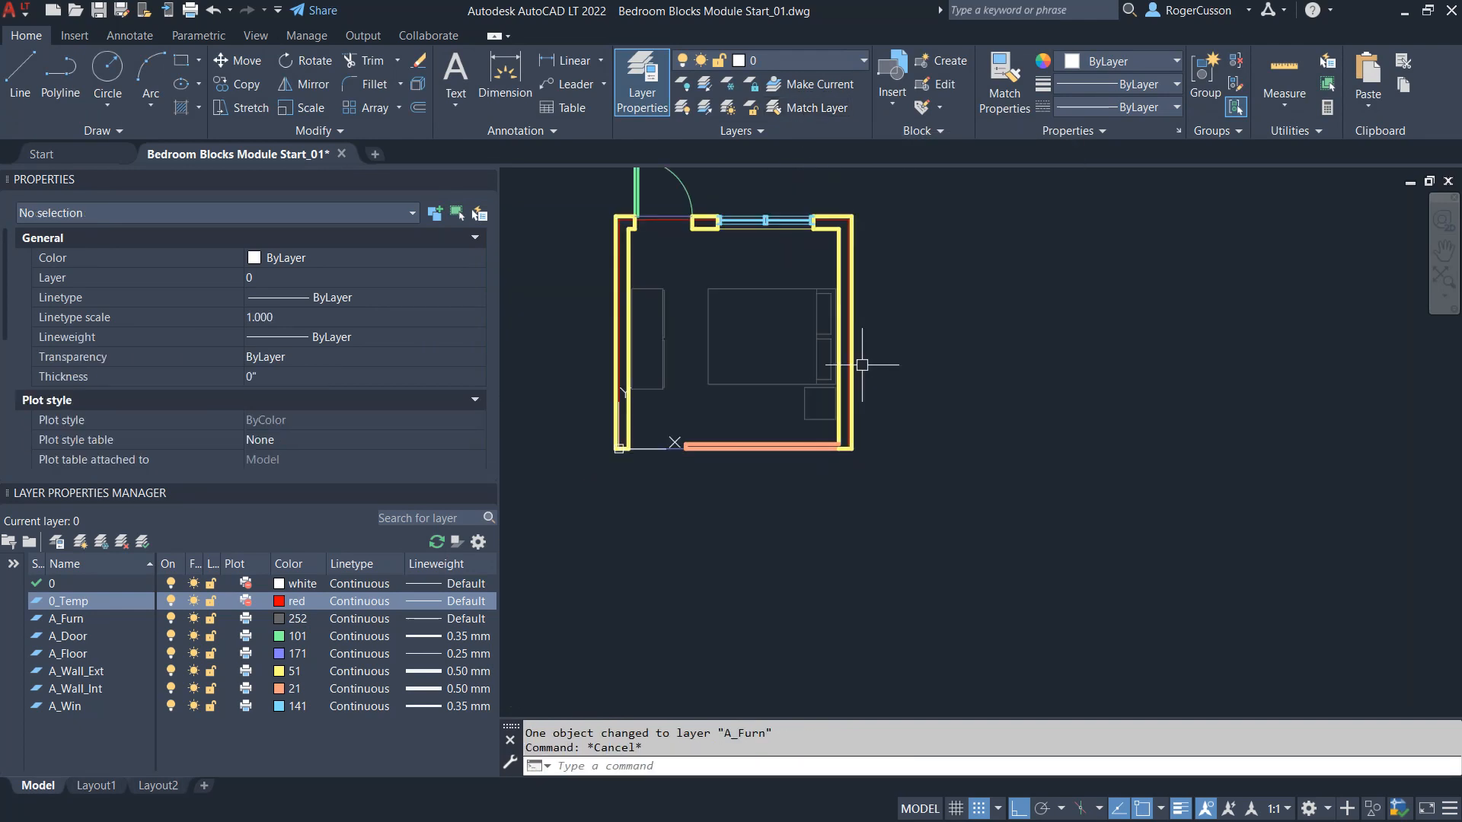
middle_click_drag(862, 369, 844, 386)
type("MI")
key("Return")
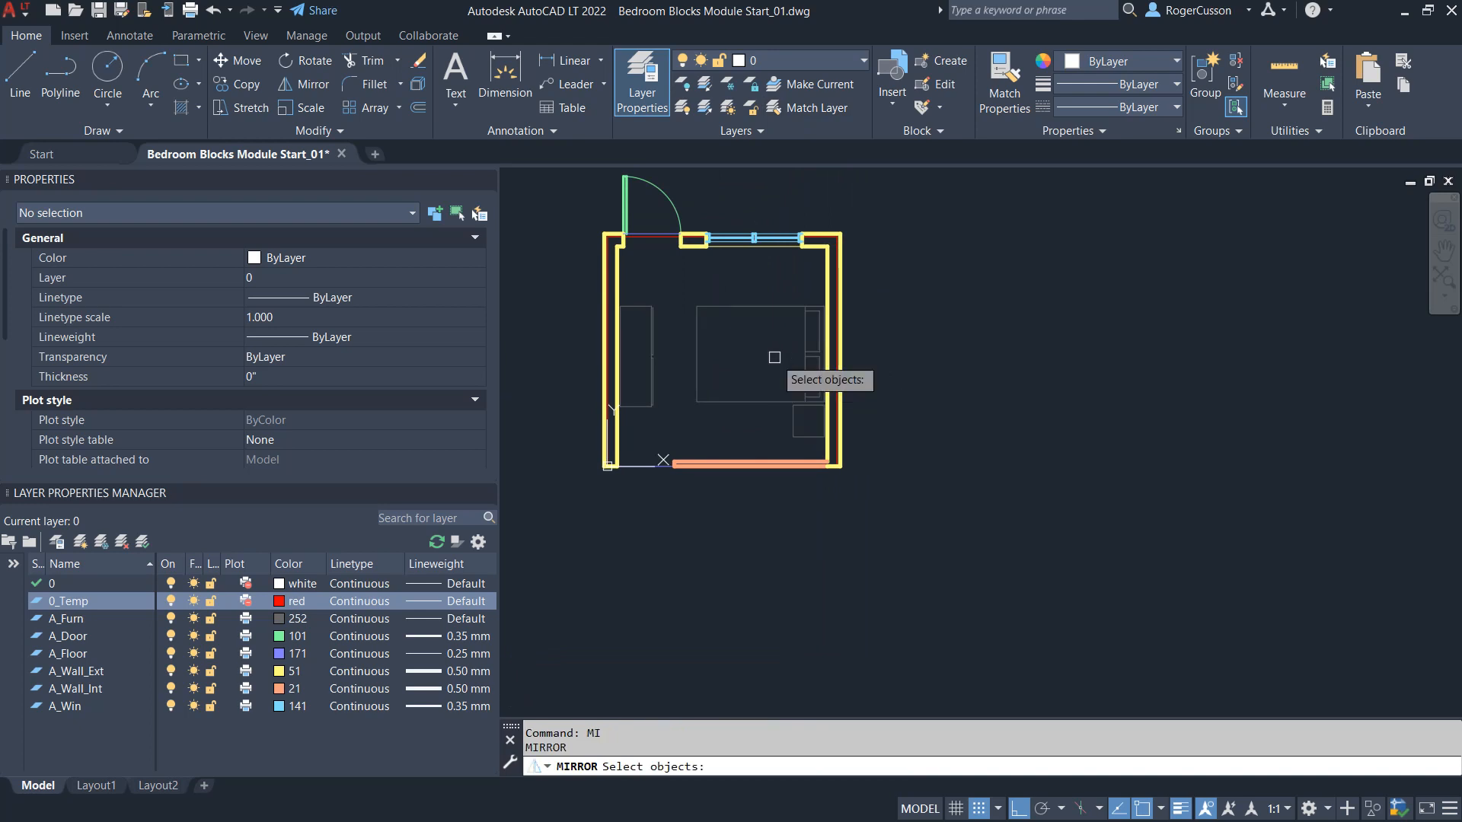
left_click(793, 419)
key("Return")
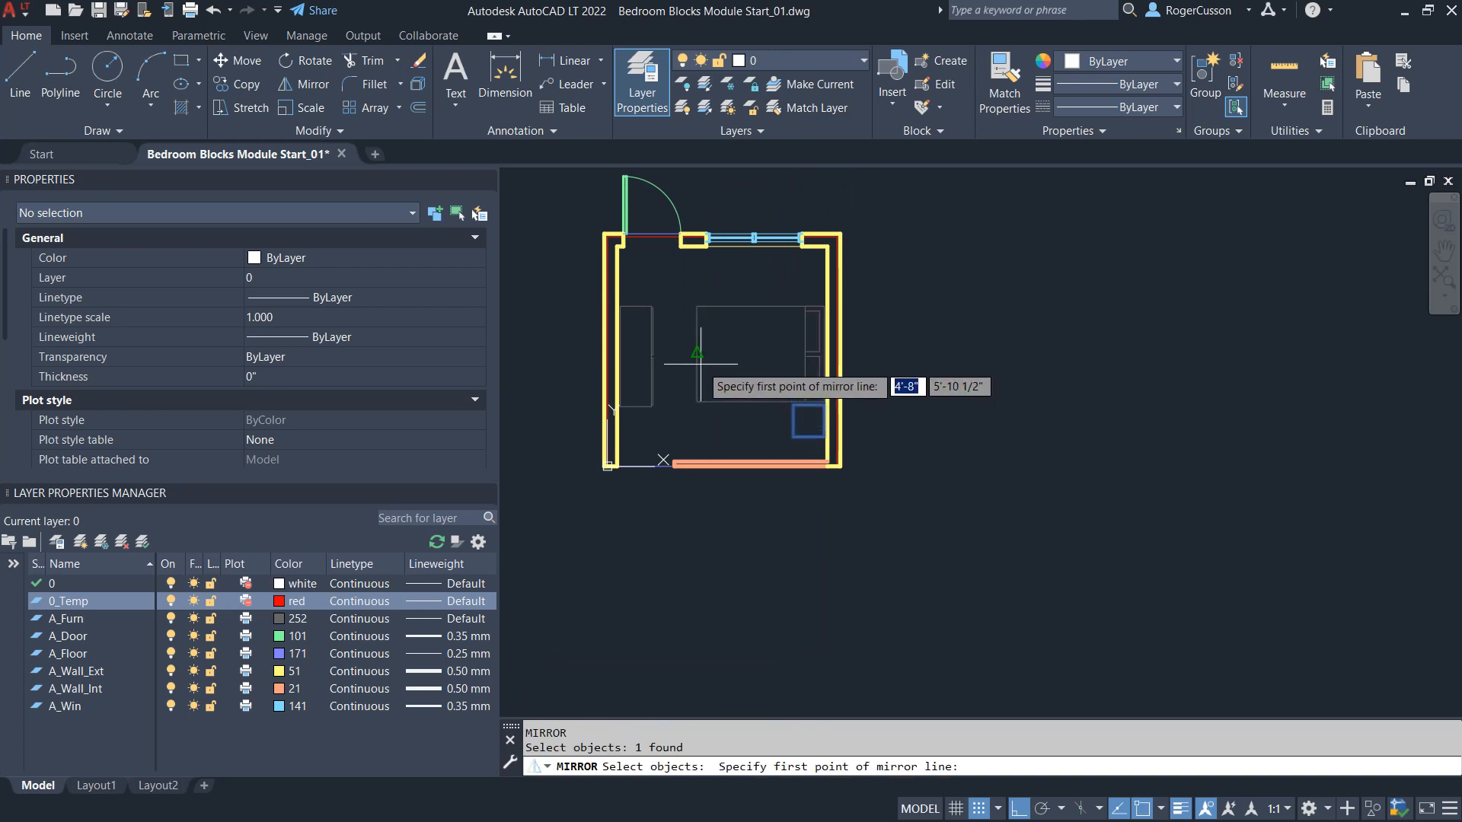
left_click(701, 364)
left_click(918, 355)
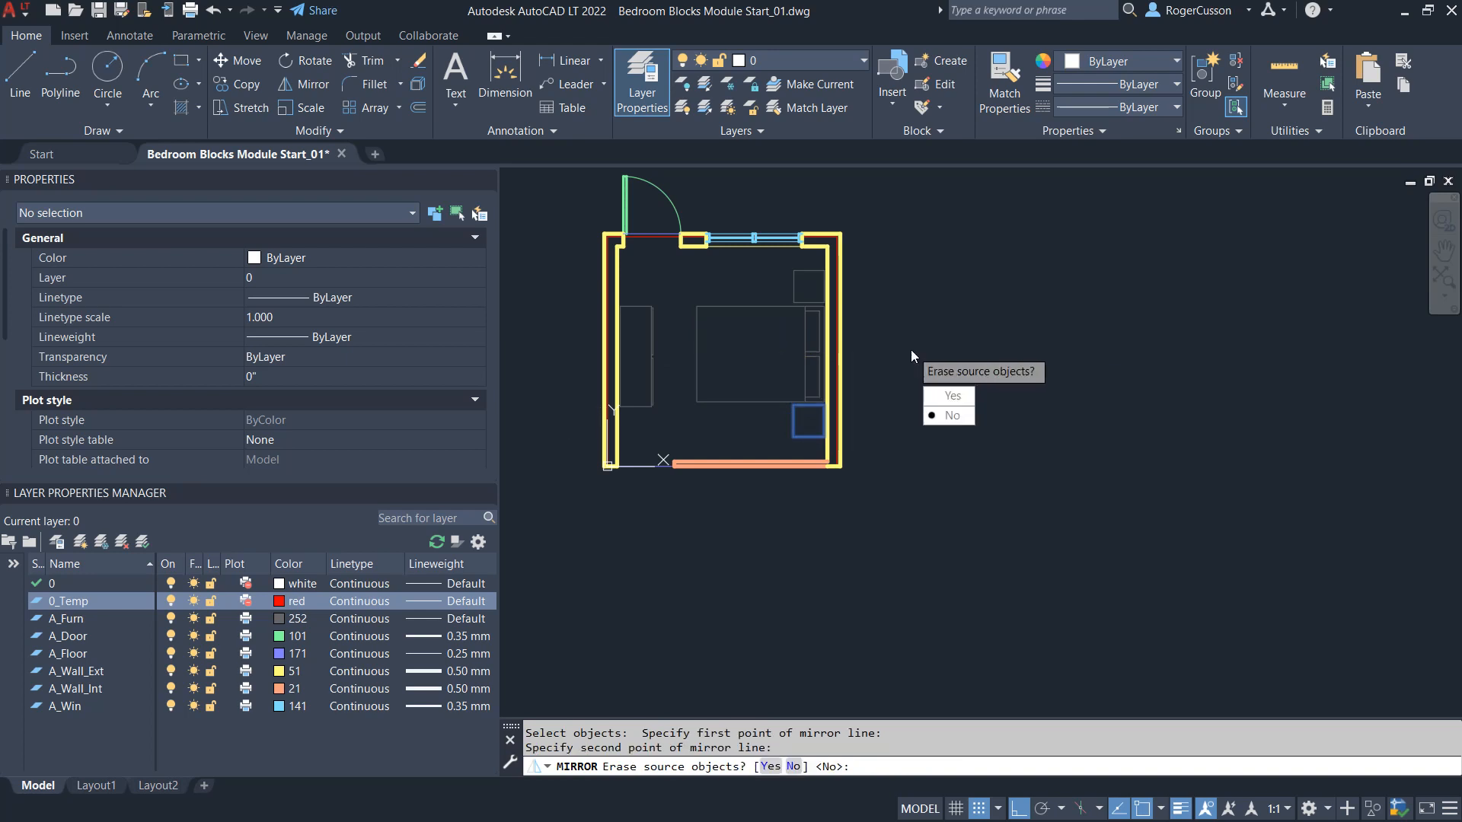
left_click(946, 415)
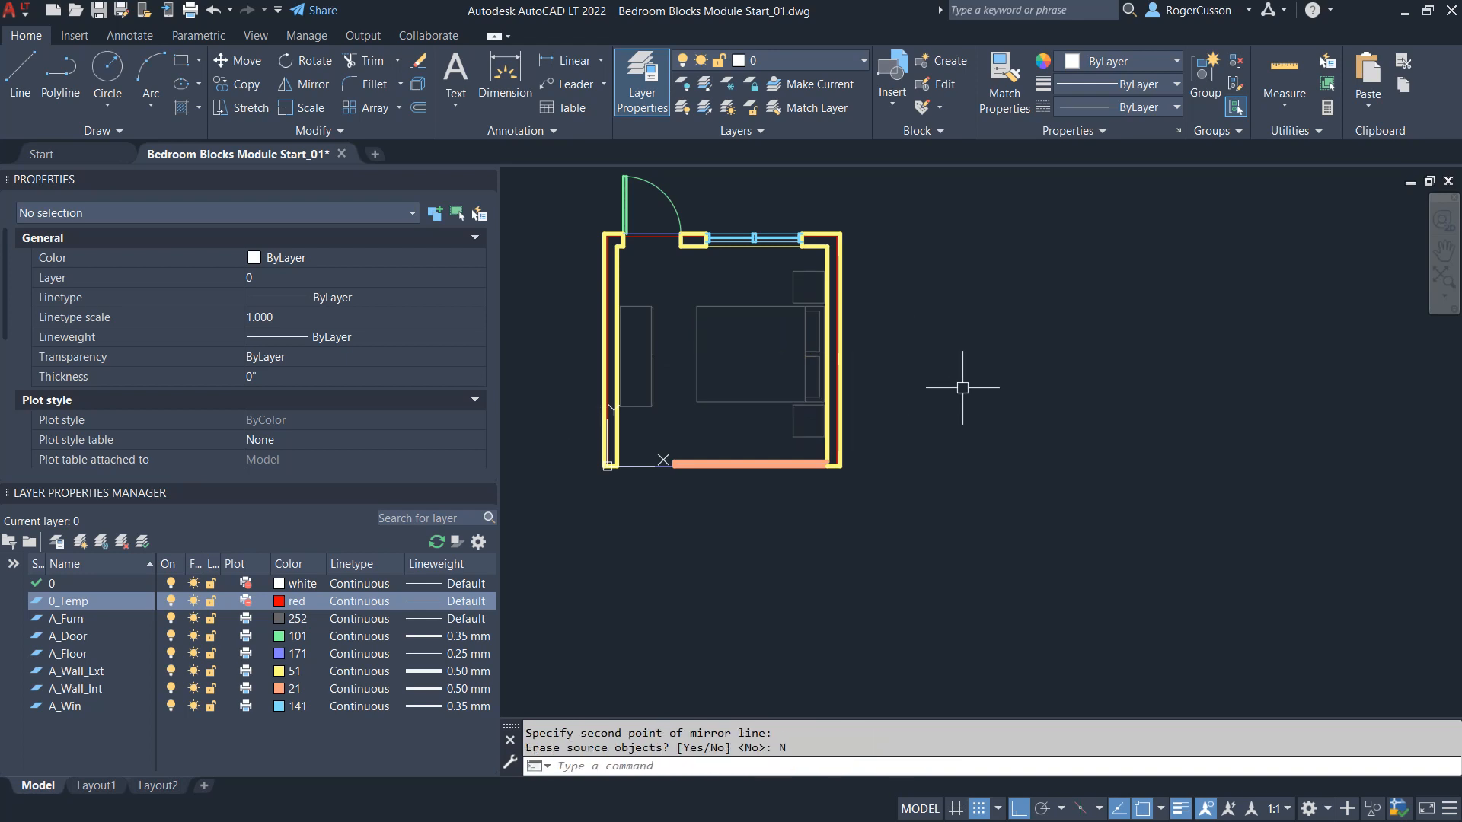
scroll(856, 385, "up", 3)
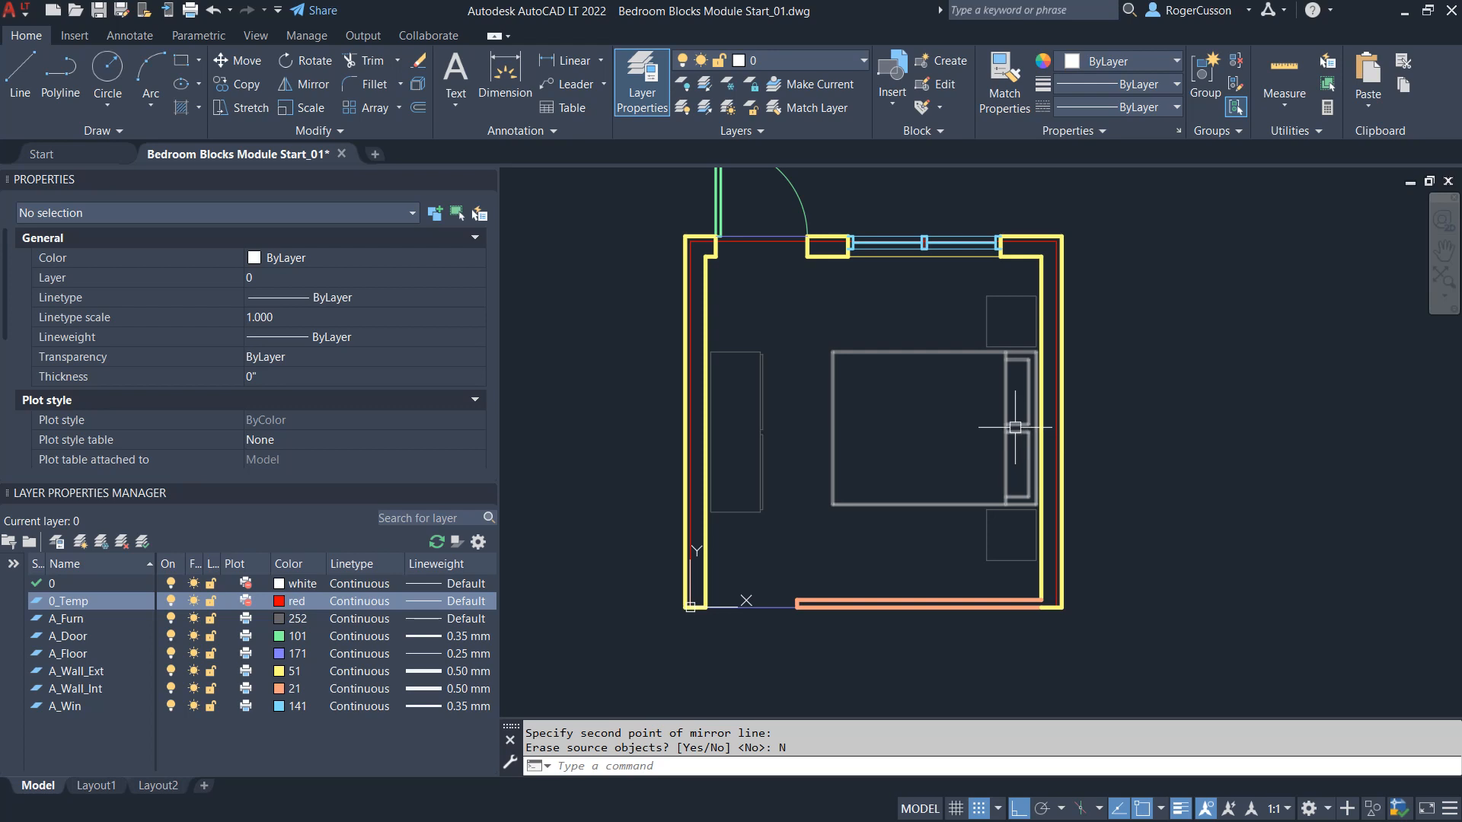
middle_click_drag(994, 445, 989, 500)
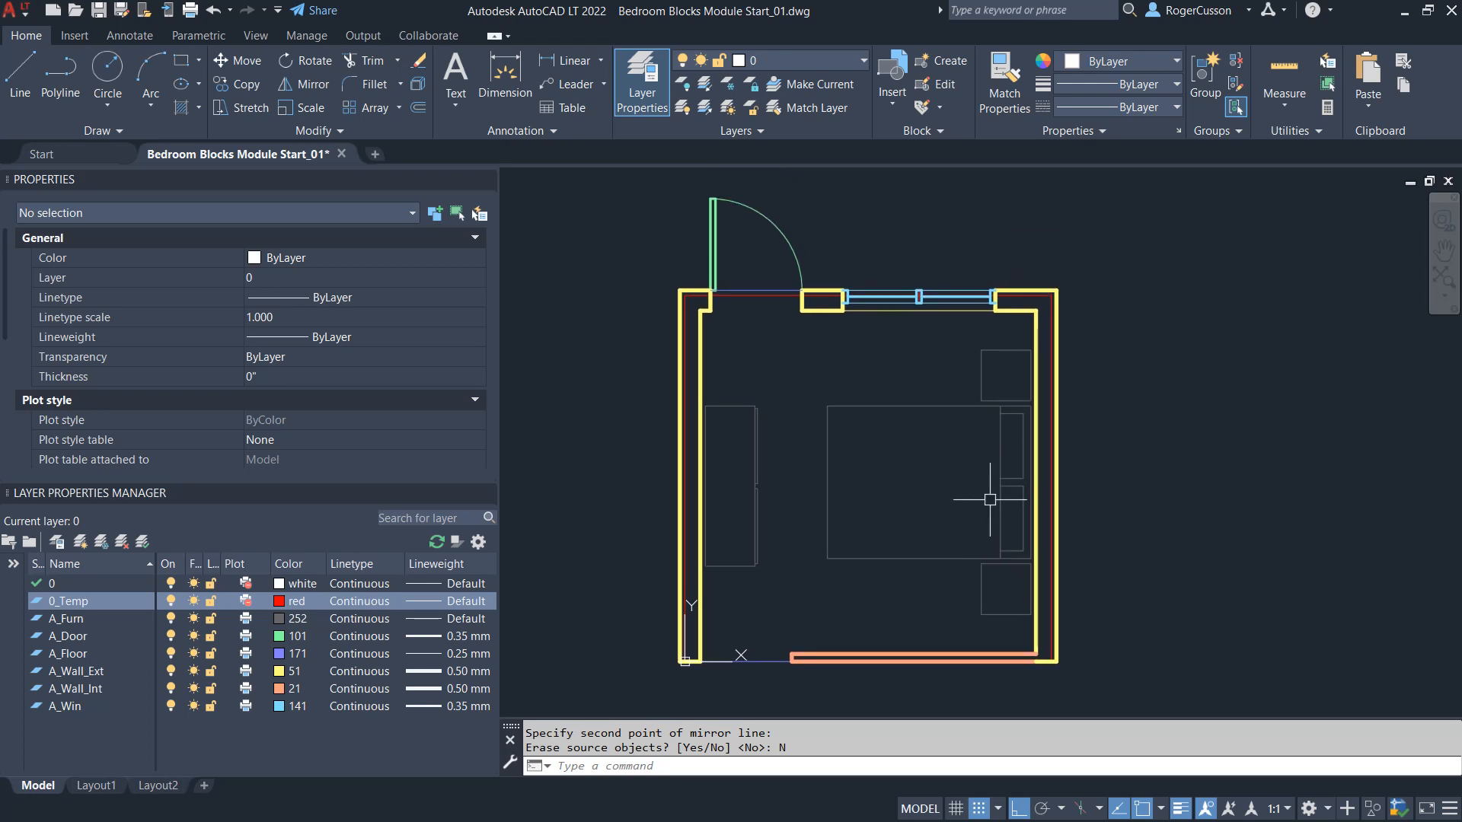